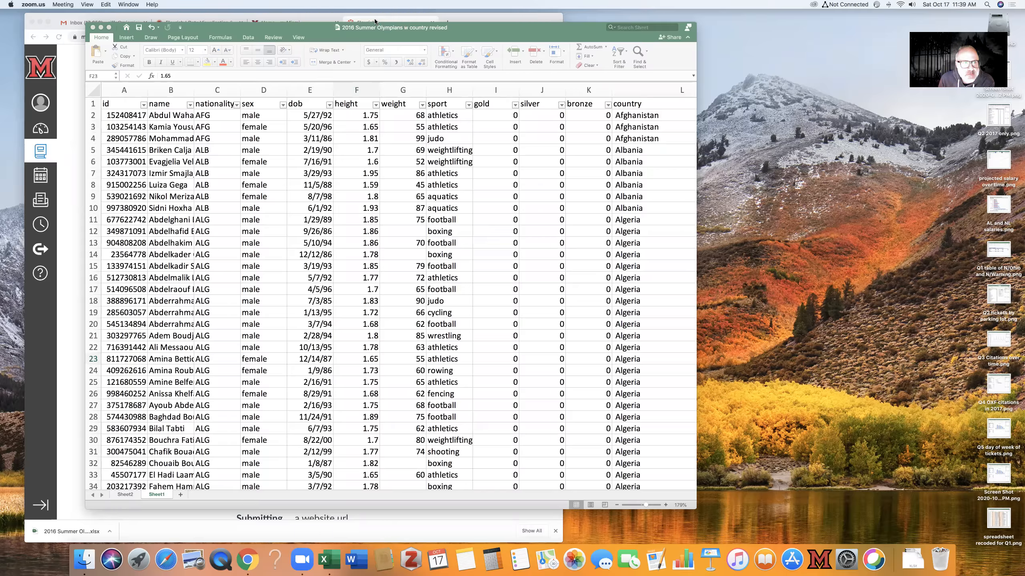
Step: Widen the 2016 Summer Olympians workbook window, enlarge the sheet to 211%, and look over the athlete records
click(376, 124)
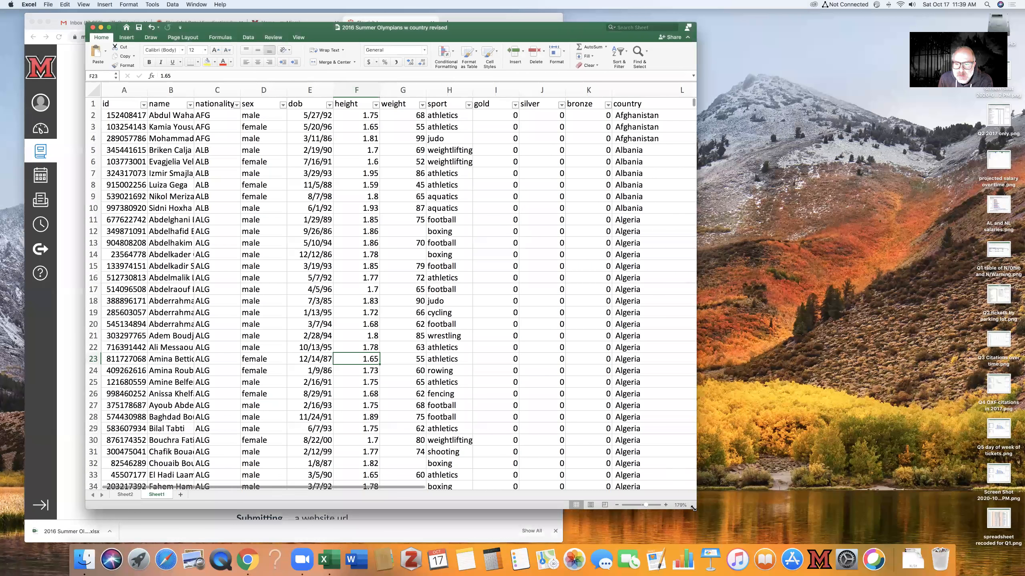
drag(757, 521, 905, 524)
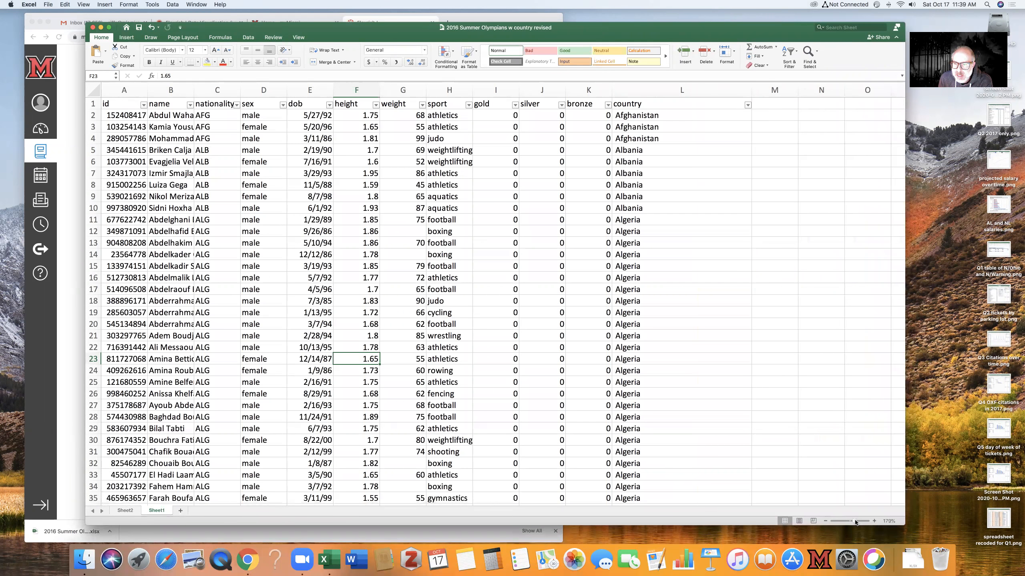
drag(855, 522, 857, 522)
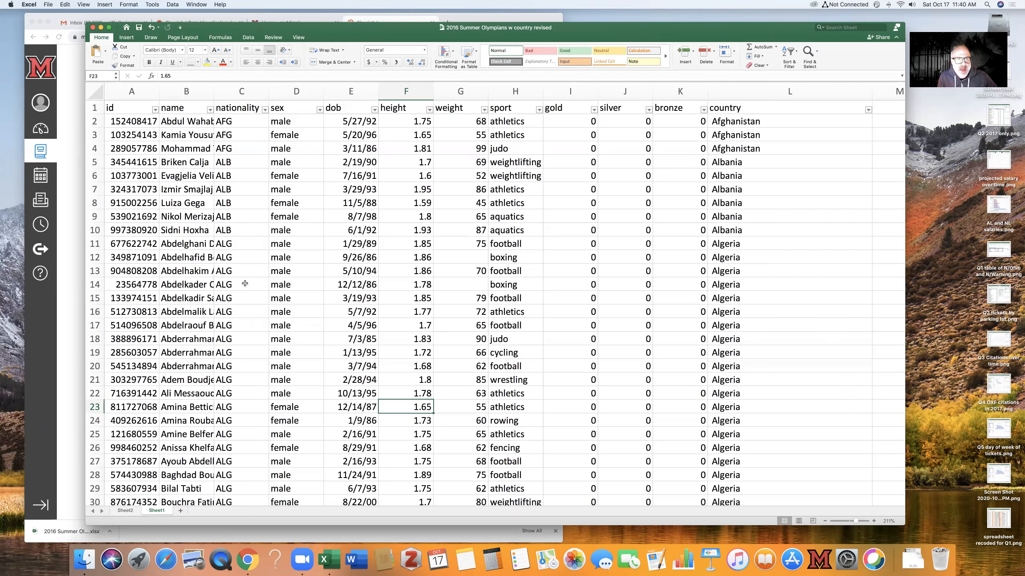
scroll(244, 283, down, 3)
scroll(244, 283, up, 4)
scroll(244, 283, right, 1)
scroll(244, 283, left, 1)
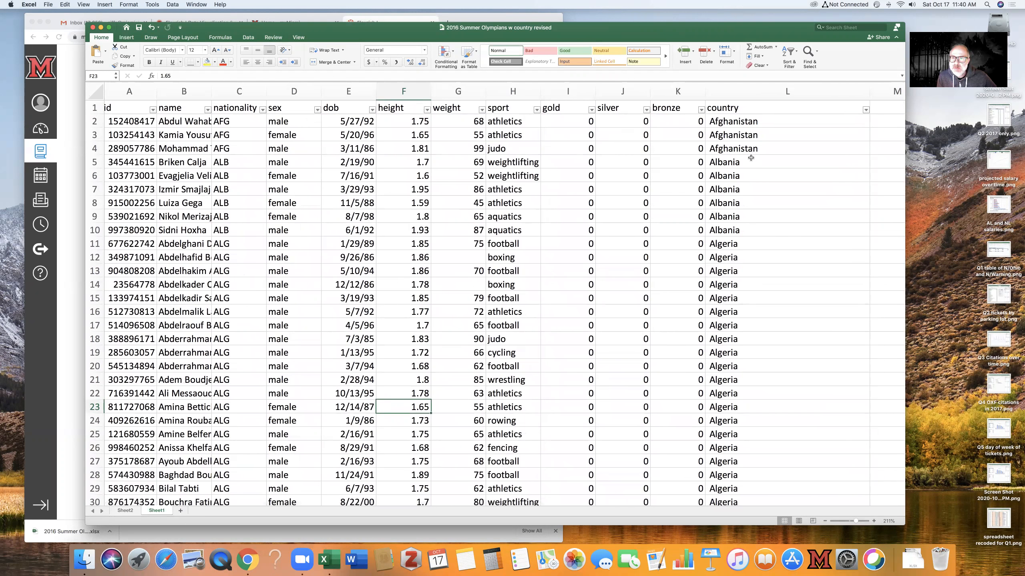
Step: Switch to the Flourish projects page in Chrome and make it easier to read with a wider window and 150% zoom
click(75, 352)
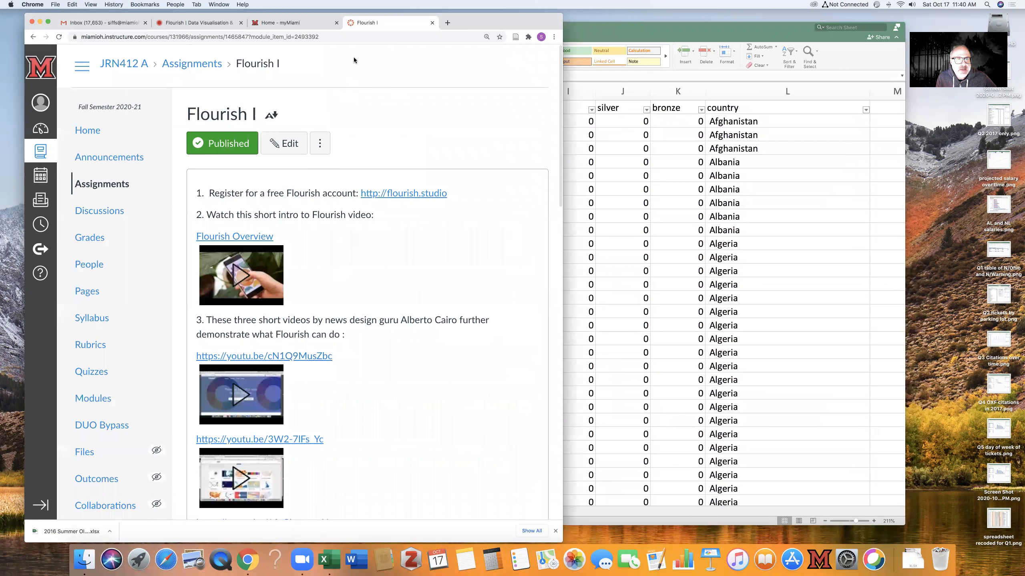
click(200, 21)
drag(563, 283, 768, 294)
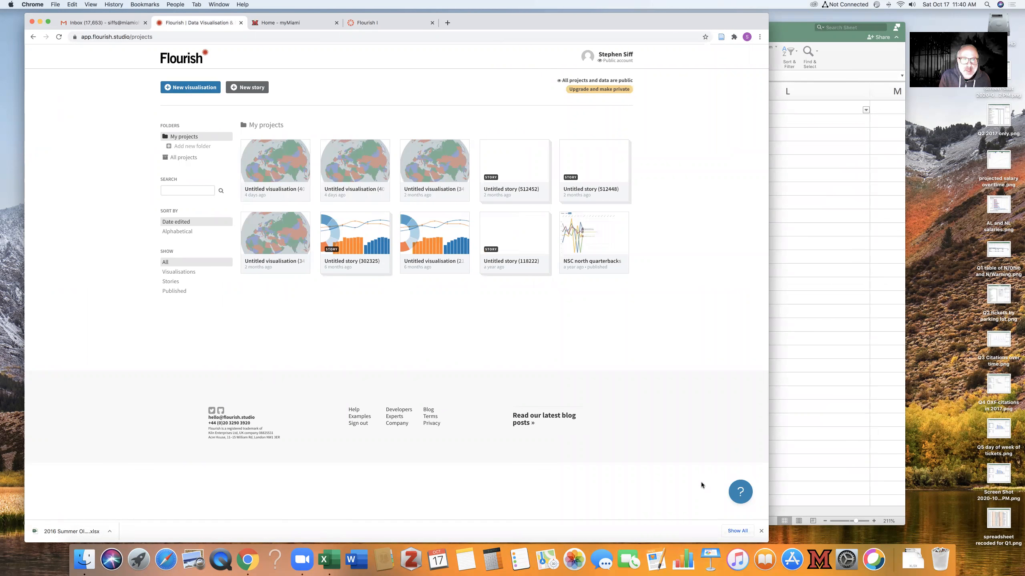
key(super+equal)
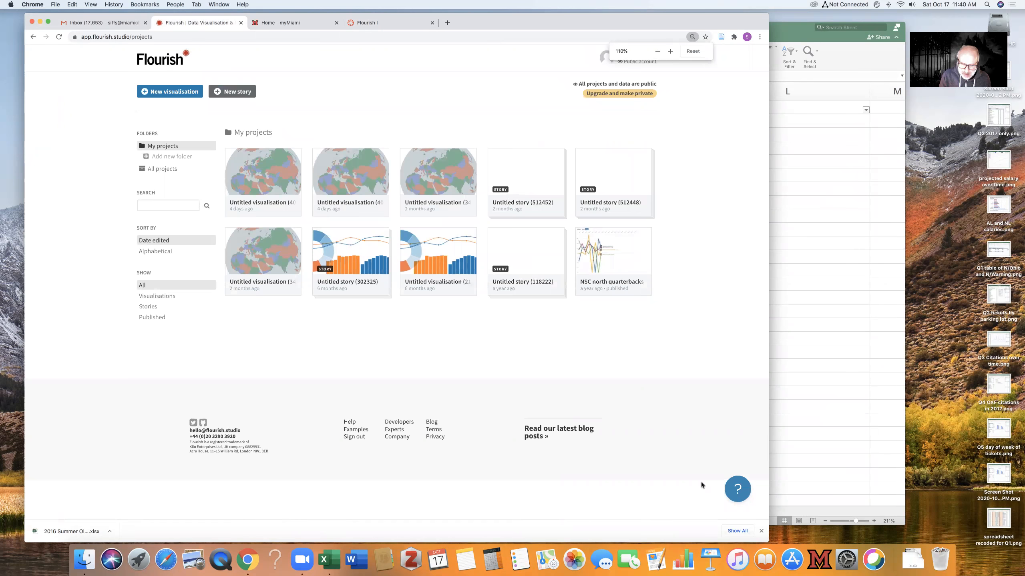
key(super+equal)
key(super+equal)
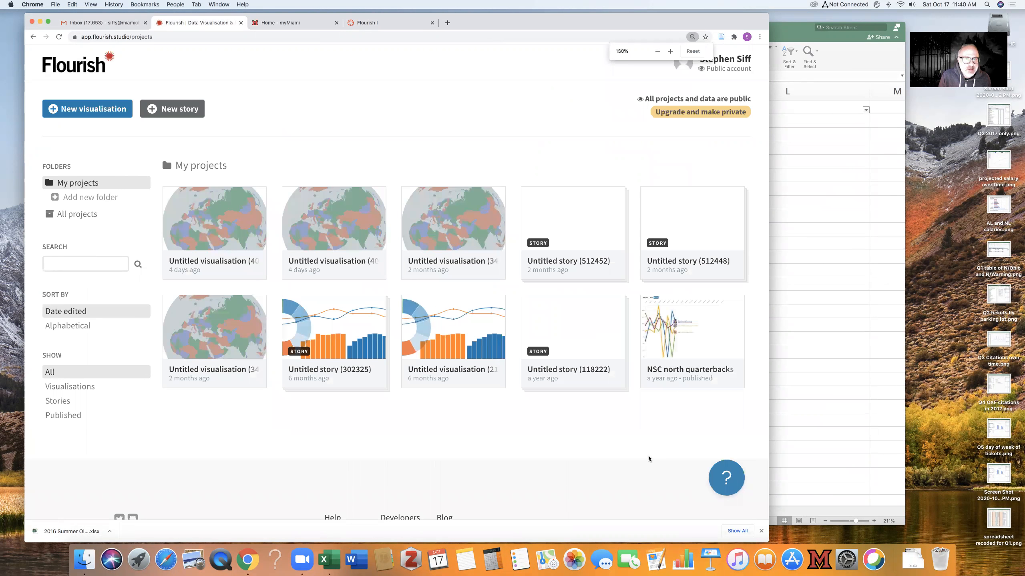
Step: Start a new visualisation from the World starting point of the Projection map template
click(97, 110)
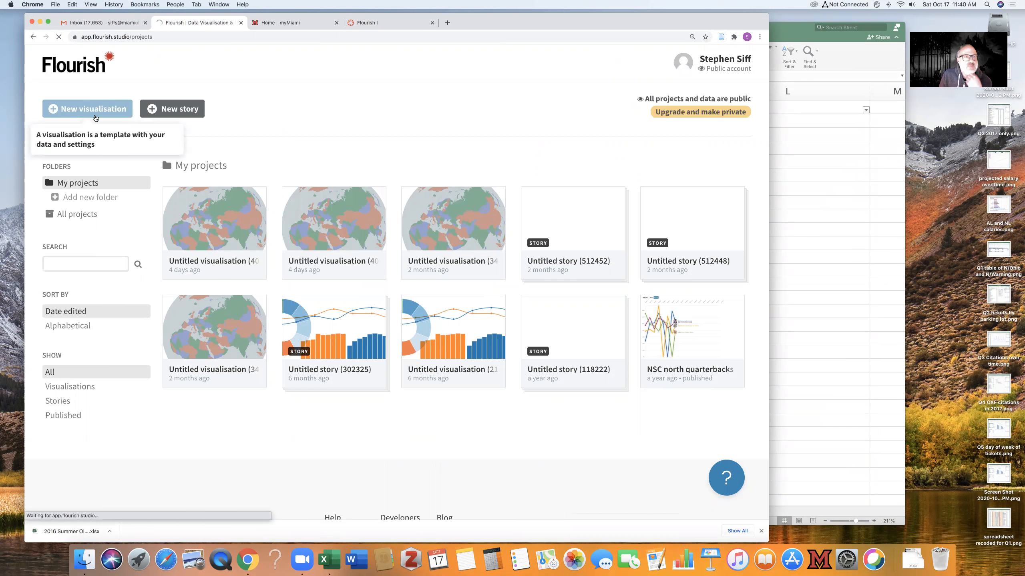
scroll(321, 220, down, 5)
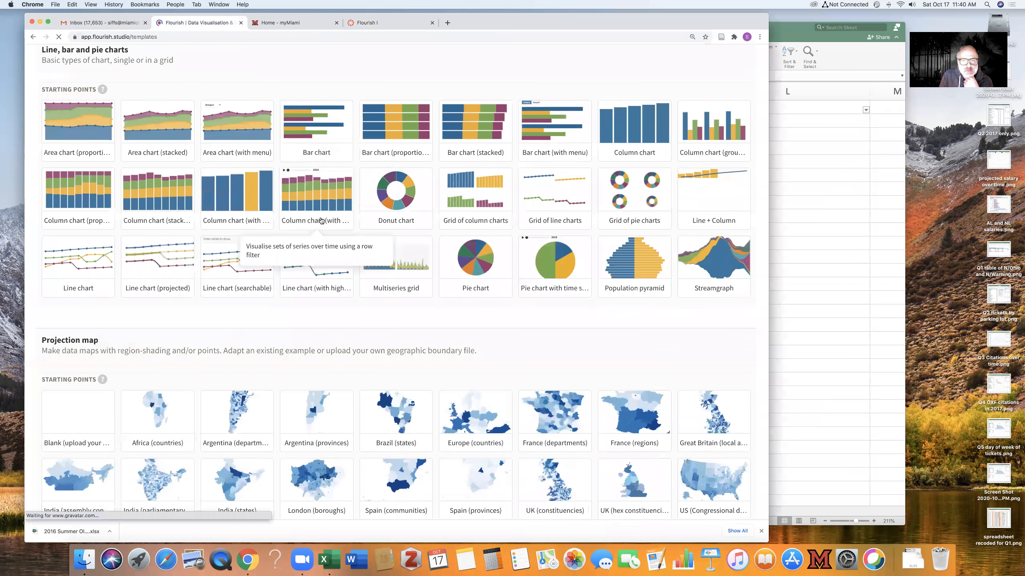
scroll(321, 220, down, 4)
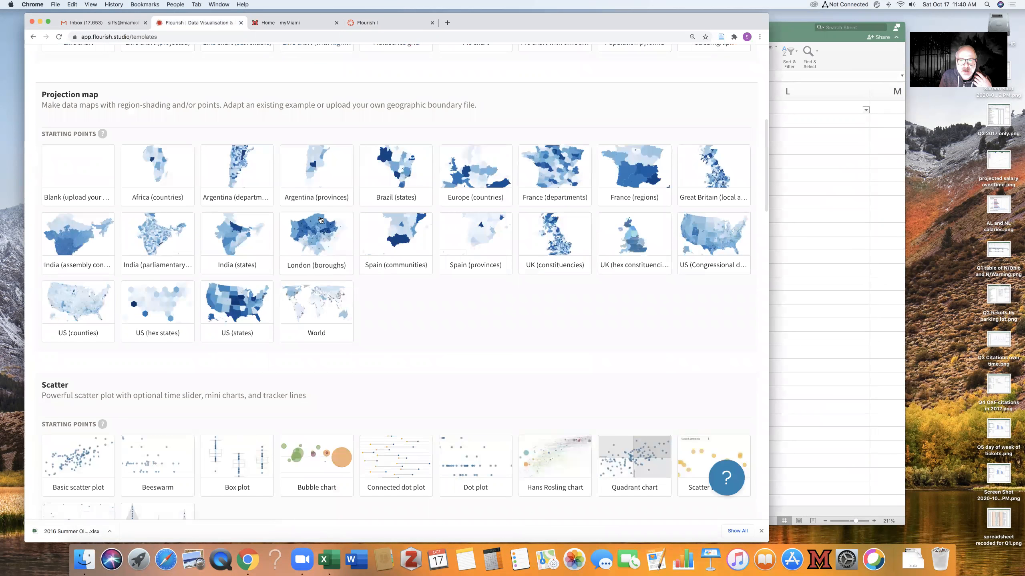
scroll(308, 241, down, 1)
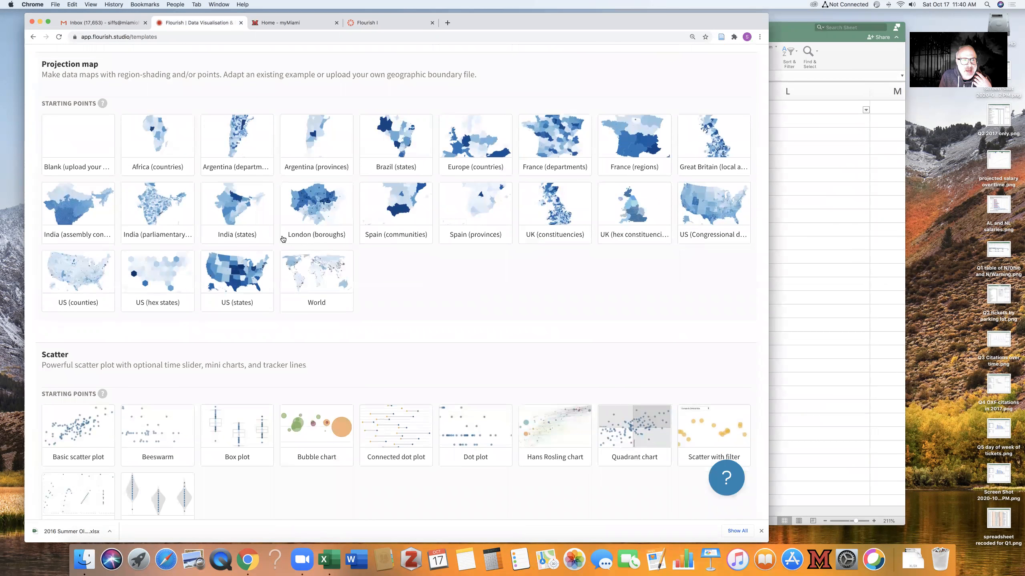
click(327, 278)
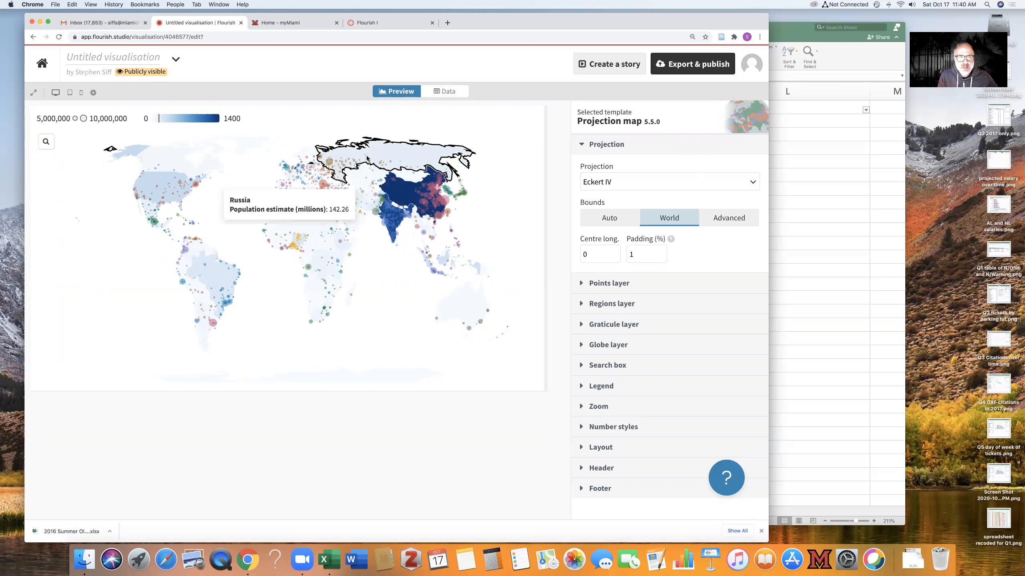
Step: Examine the sample map's popups and the Regions data sheet to see how geometry, country names and values are arranged
mouse_move(405, 189)
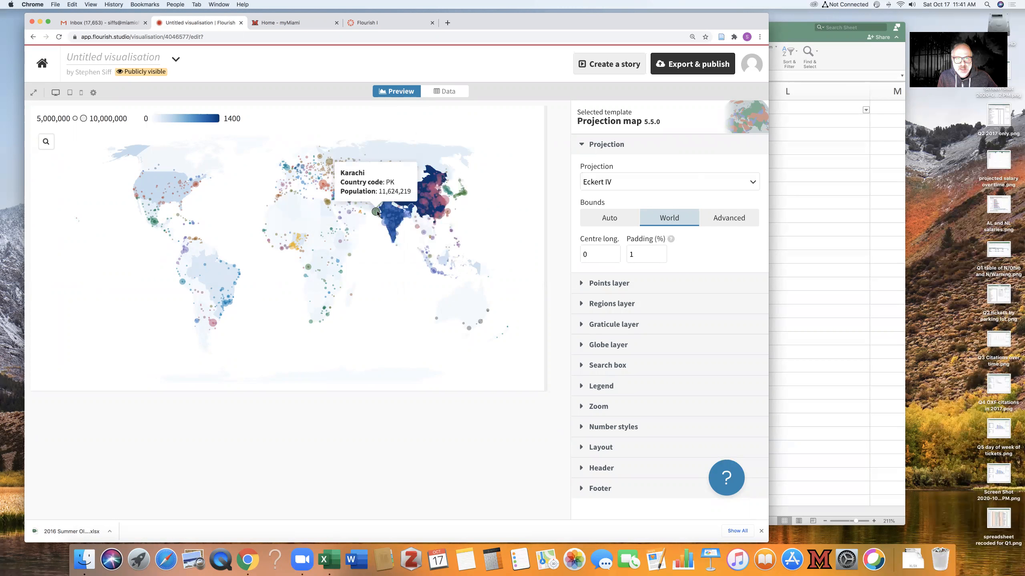
click(444, 94)
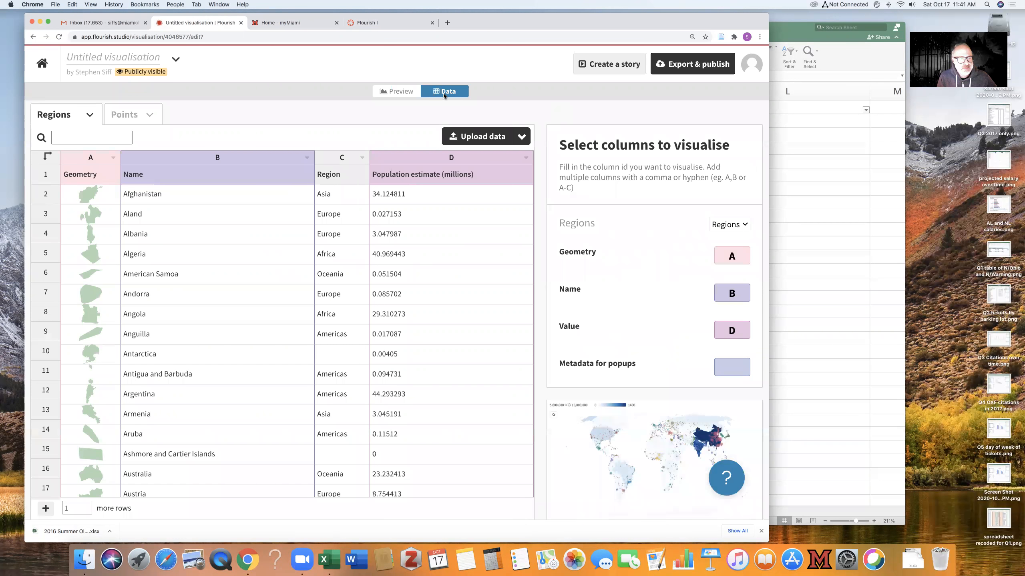
scroll(130, 196, down, 1)
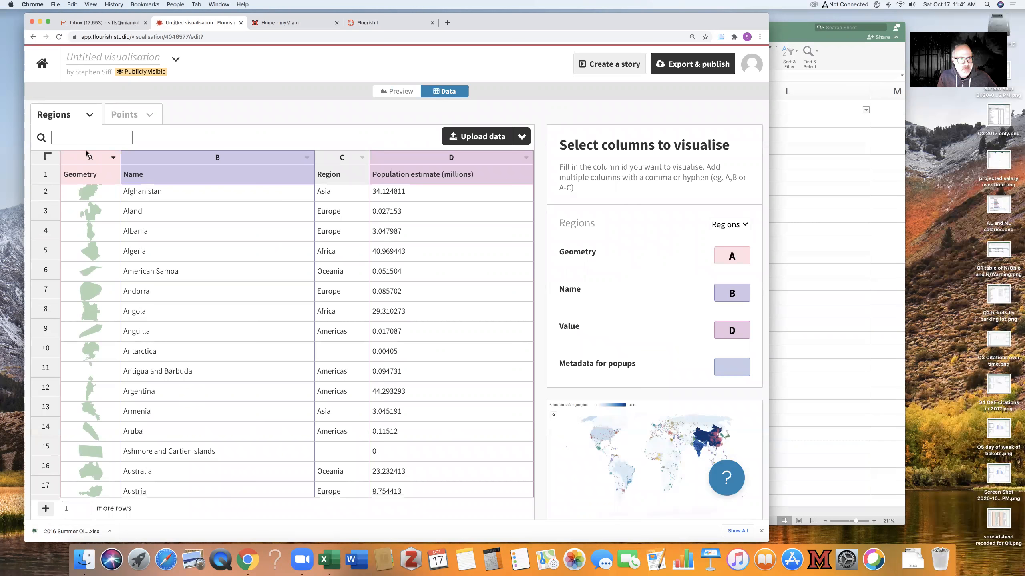
scroll(101, 165, up, 1)
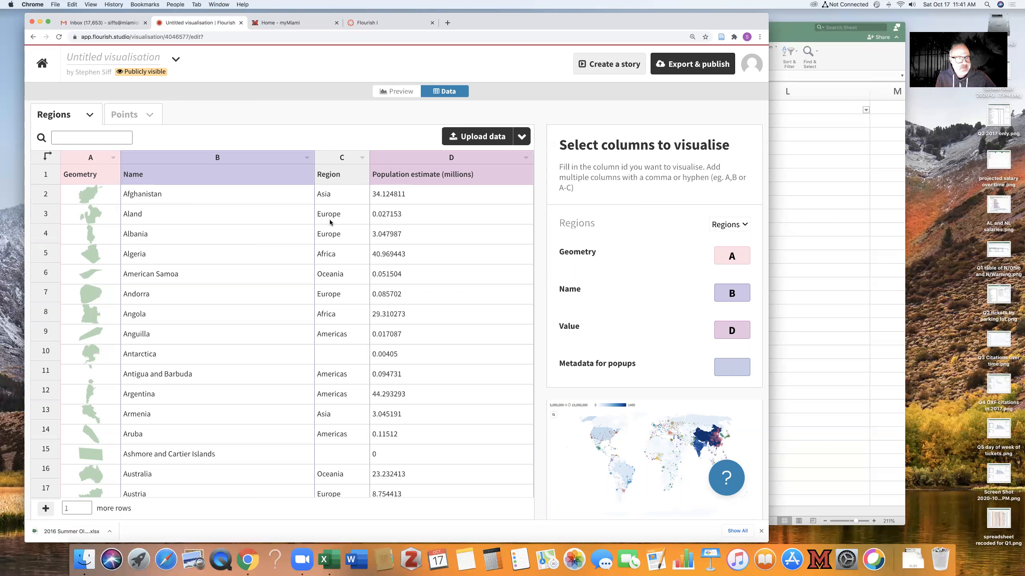
scroll(296, 243, down, 2)
scroll(297, 243, up, 2)
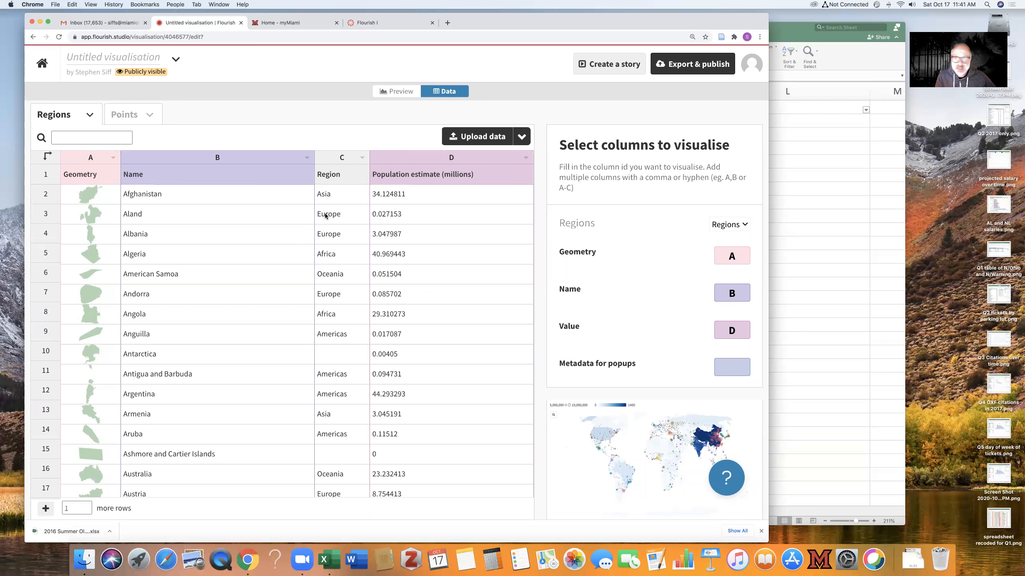
Step: Switch to the Olympians workbook in Excel and create a PivotTable from all of Sheet1's data on a new worksheet
click(791, 279)
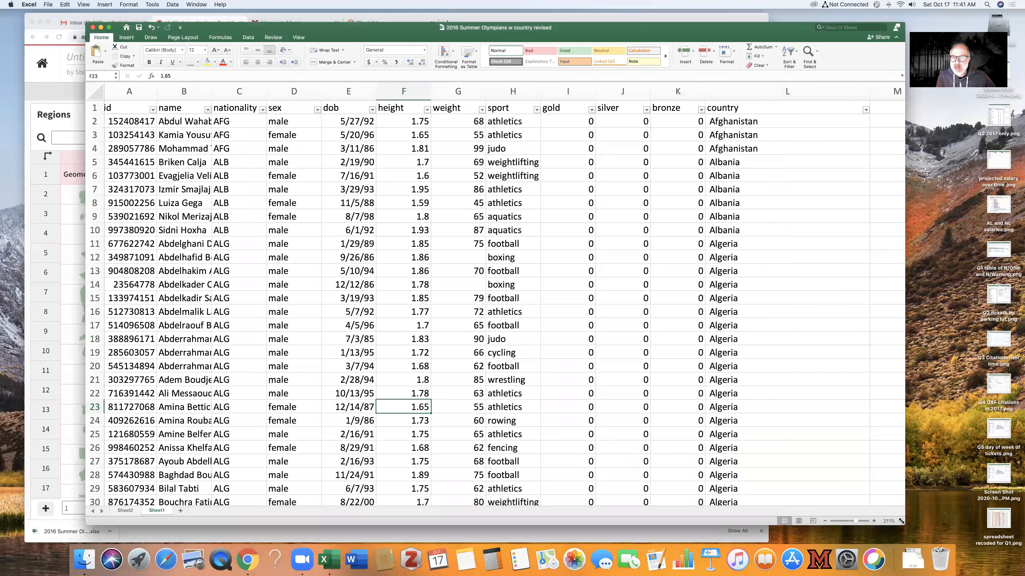
drag(857, 524, 859, 524)
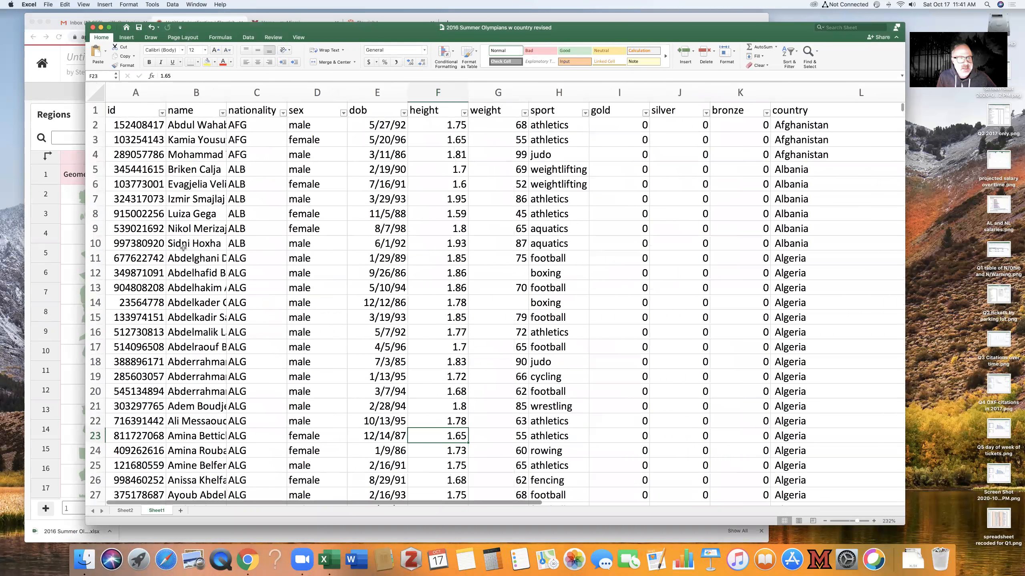
click(92, 86)
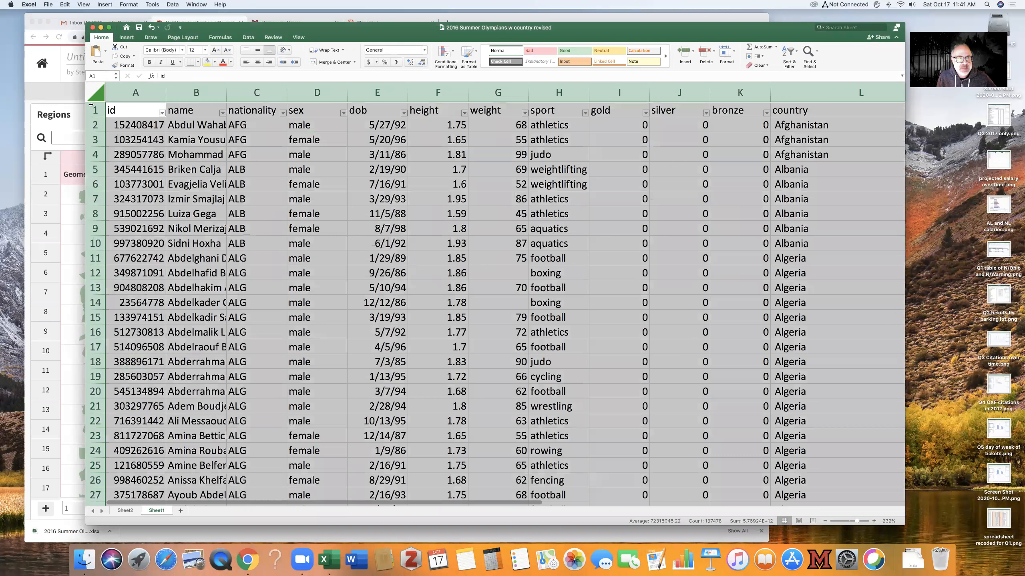
click(176, 5)
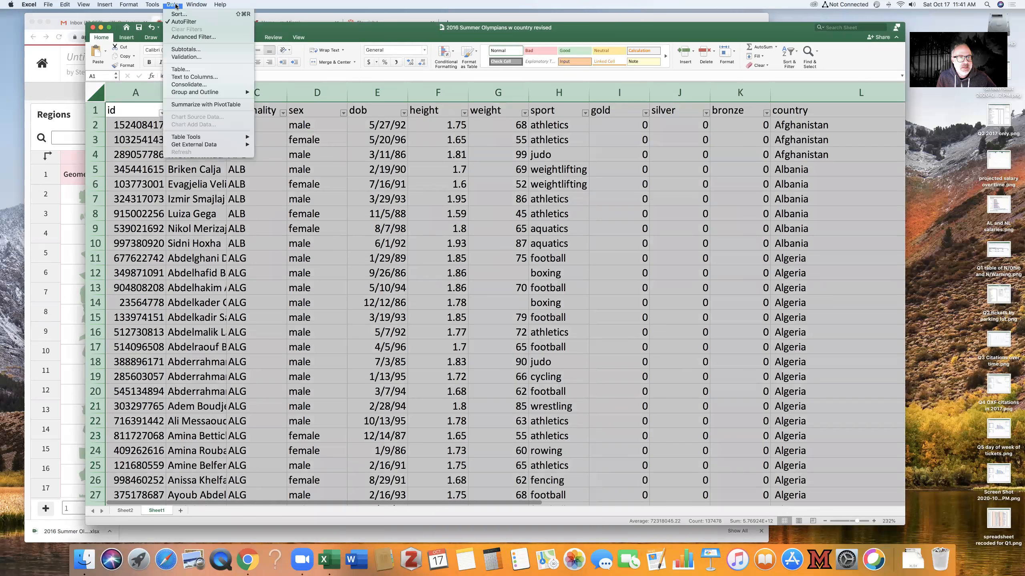
click(211, 105)
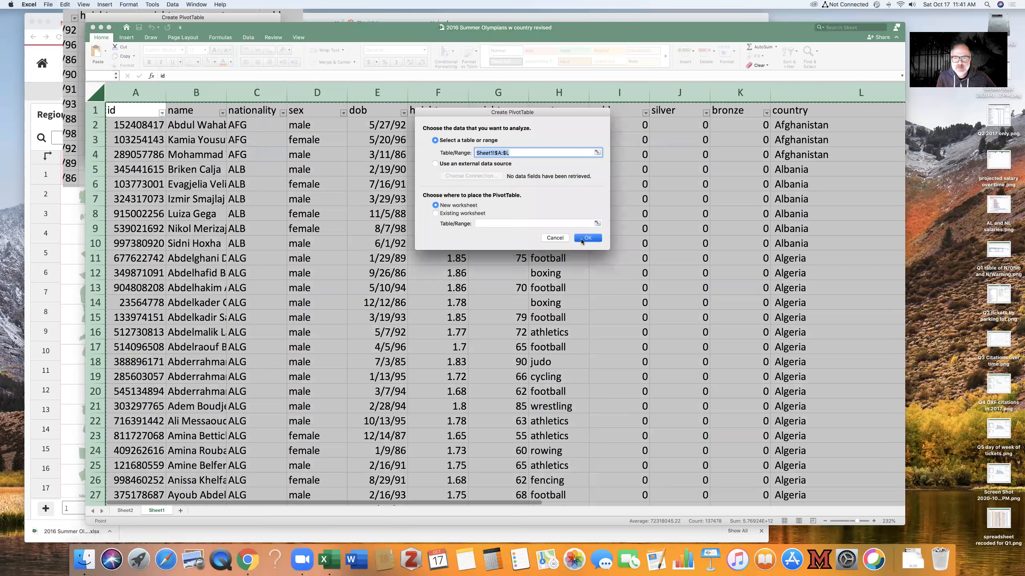
click(587, 238)
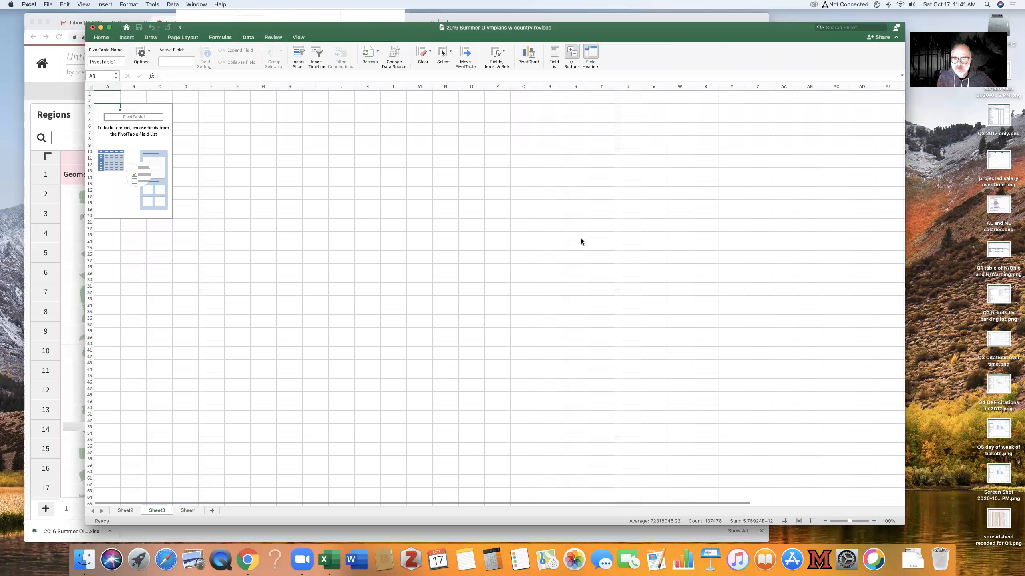
Step: Enlarge the pivot sheet to 242% and set country as the PivotTable's row field in place of name
drag(845, 523, 857, 523)
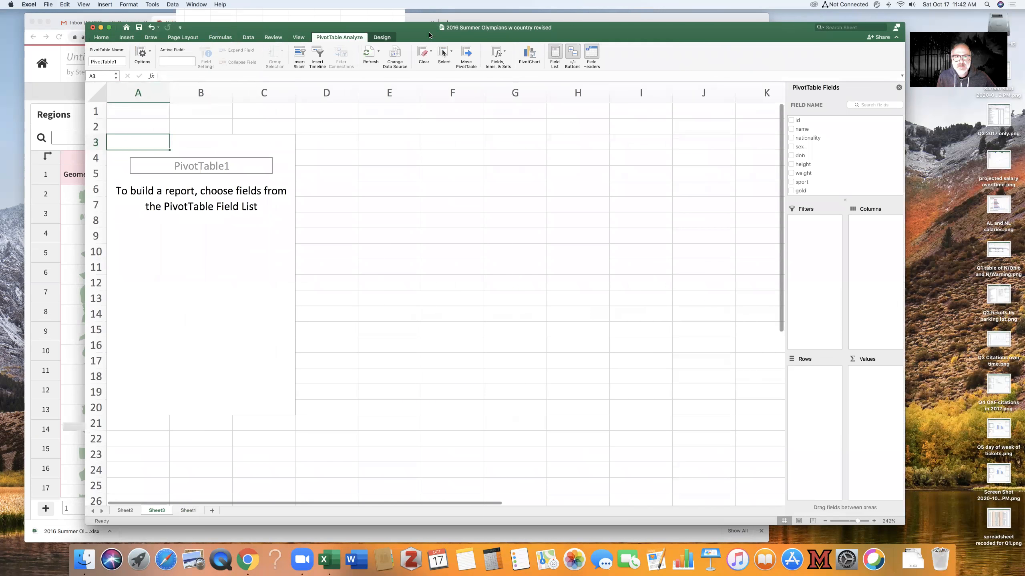
drag(417, 34, 681, 50)
double_click(680, 49)
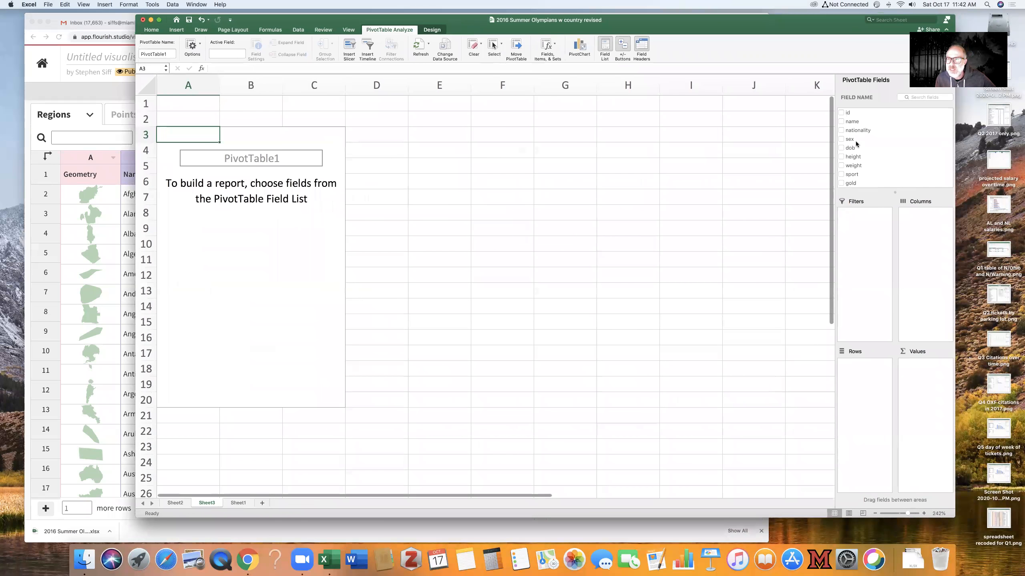
click(849, 121)
drag(852, 130, 877, 370)
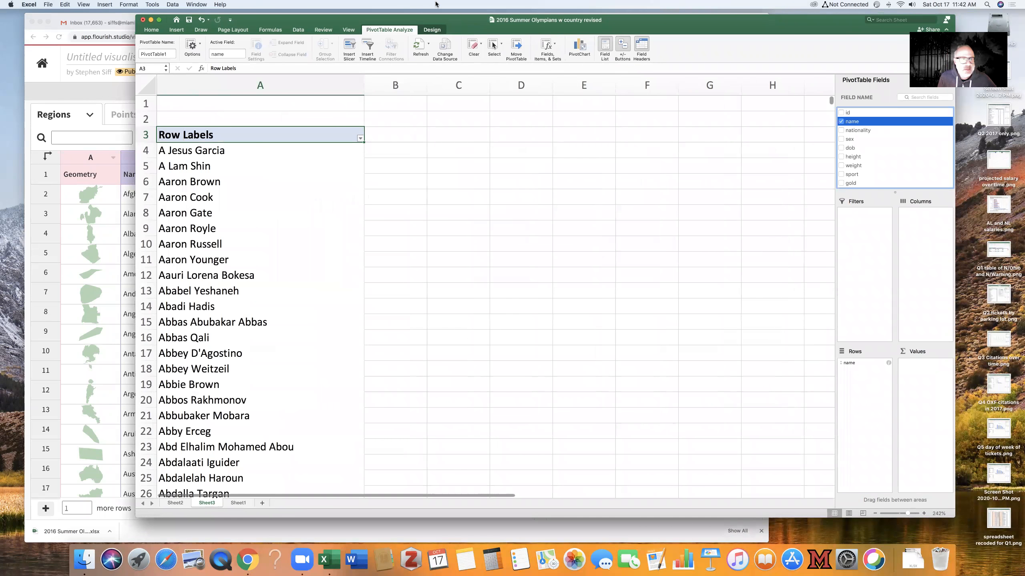
mouse_move(859, 364)
mouse_down()
mouse_move(855, 129)
mouse_move(901, 321)
mouse_move(878, 368)
mouse_move(875, 243)
mouse_move(887, 165)
mouse_move(871, 198)
mouse_move(874, 373)
mouse_up()
scroll(889, 165, down, 3)
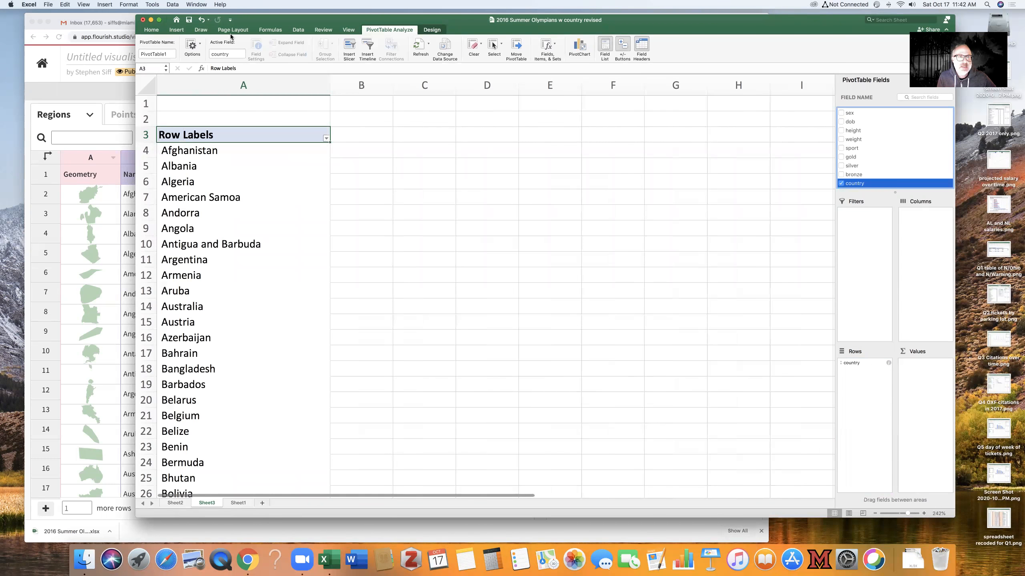
Step: Add the id field to the PivotTable's values for each country
drag(244, 22, 312, 24)
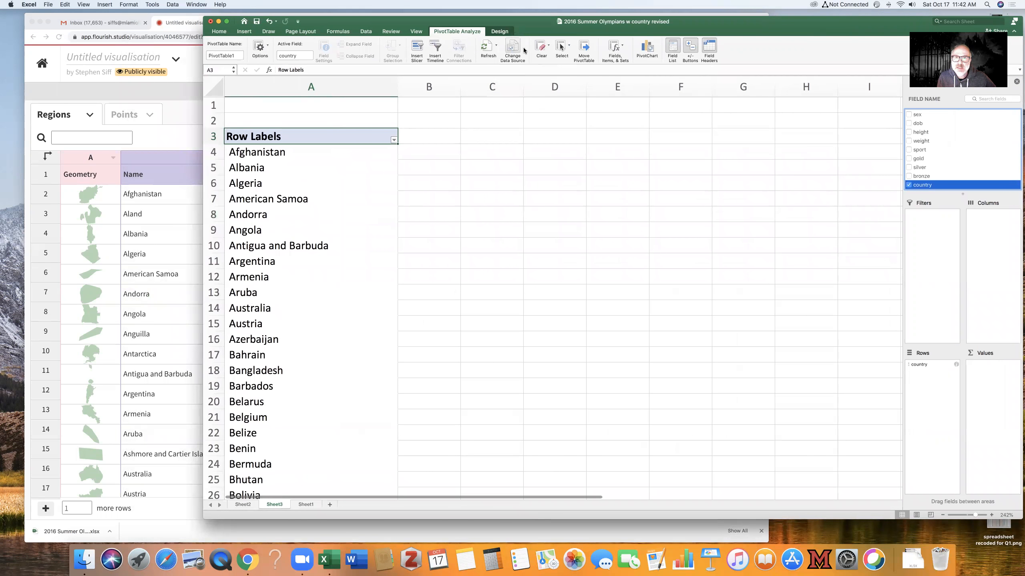
drag(534, 27, 460, 33)
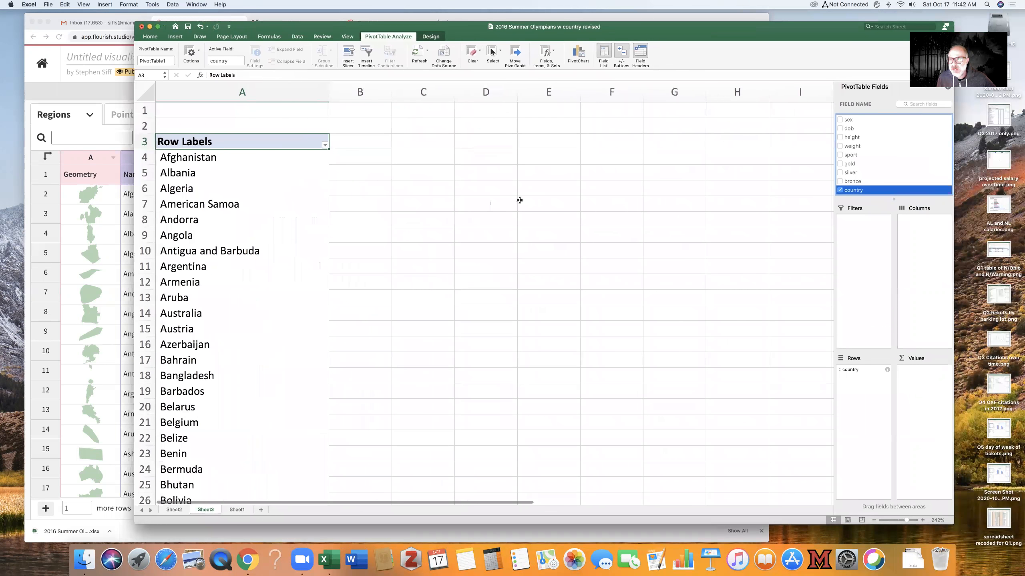
scroll(608, 240, right, 2)
scroll(615, 243, left, 2)
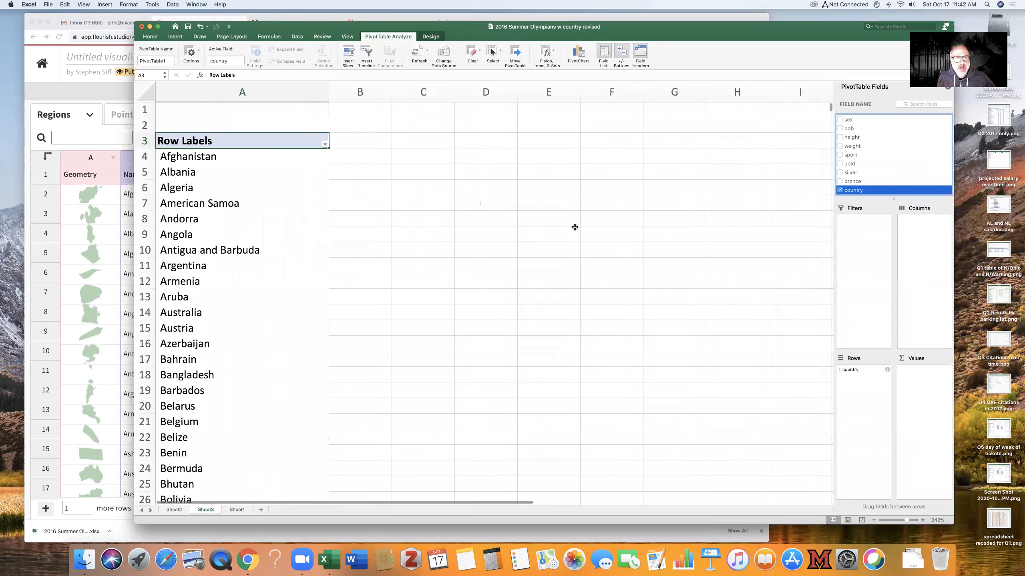
scroll(887, 170, up, 3)
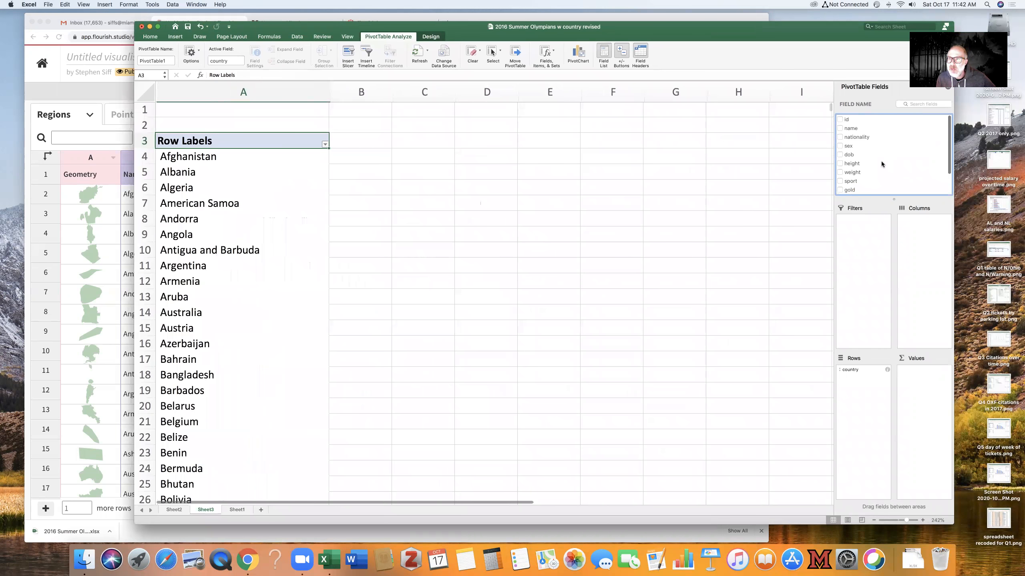
click(854, 121)
drag(854, 121, 877, 263)
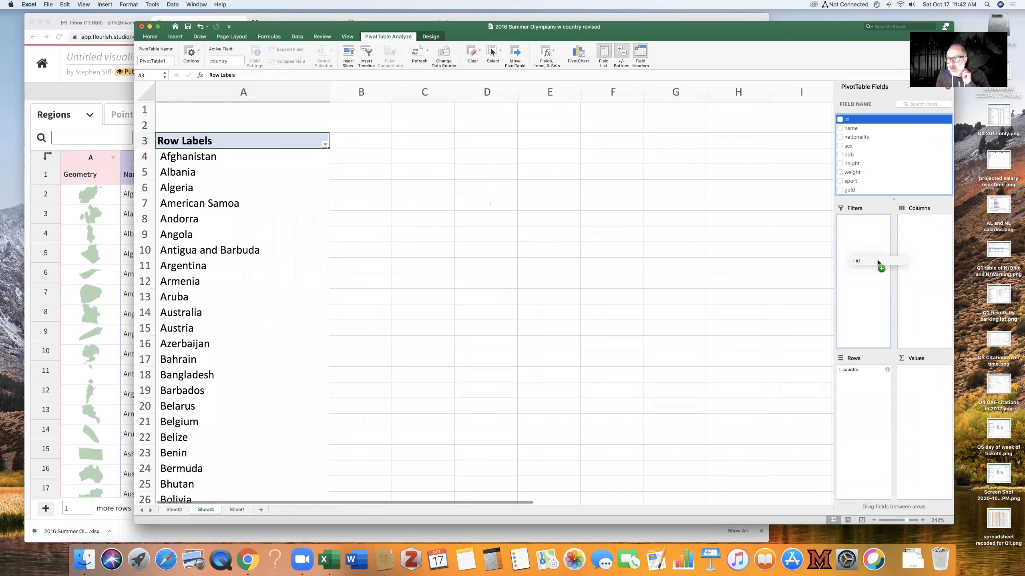
drag(878, 262, 923, 367)
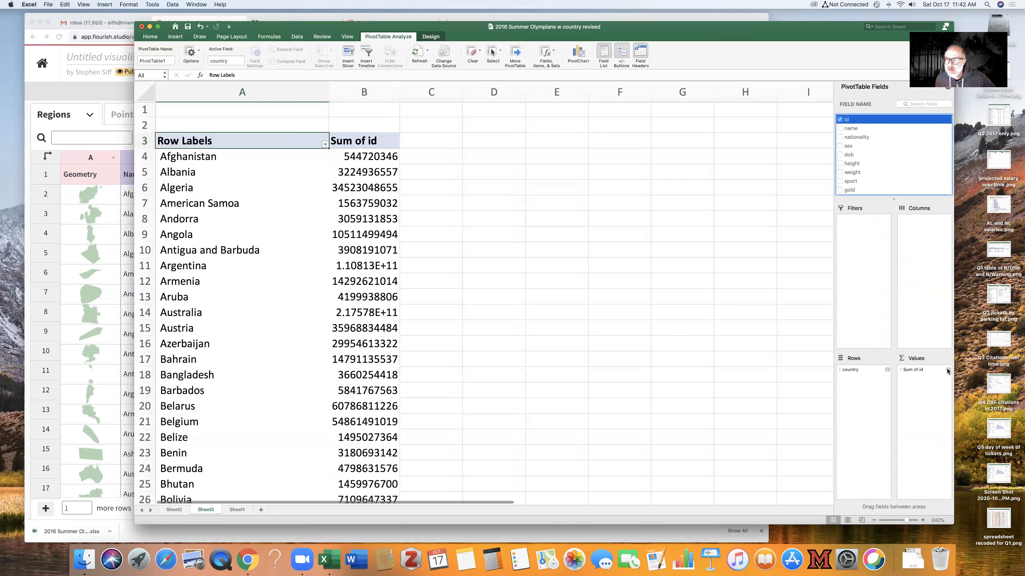
Step: Summarize the PivotTable's id values by Count instead of Sum
click(947, 369)
click(479, 172)
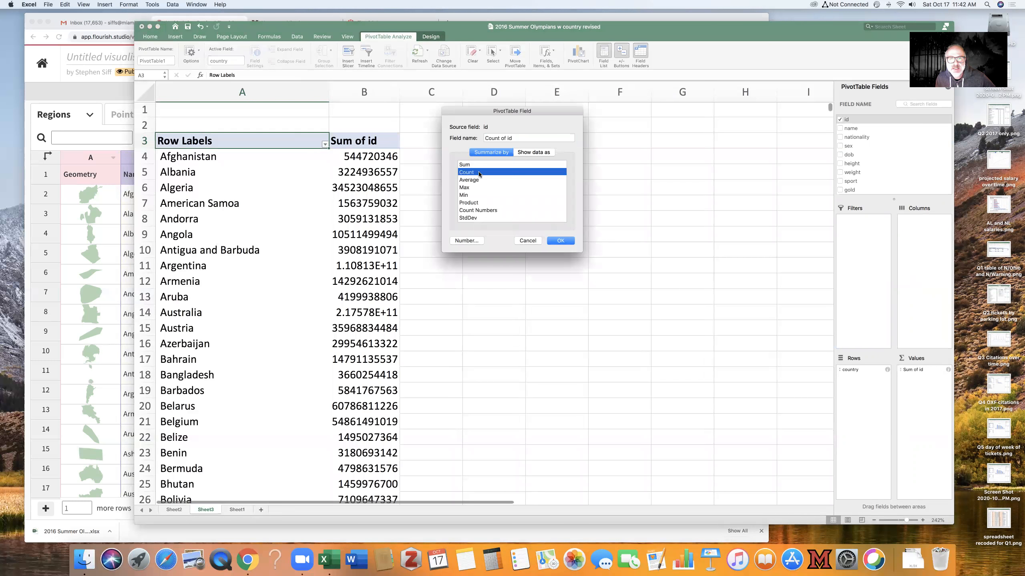
click(561, 241)
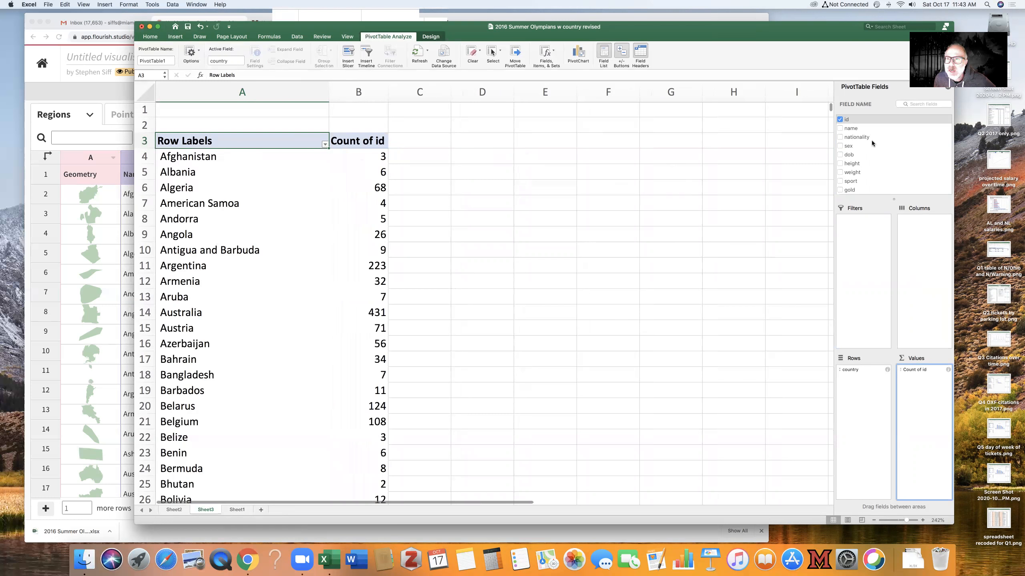
Step: Add the gold field to the PivotTable's values and summarize it by Count
scroll(867, 150, down, 2)
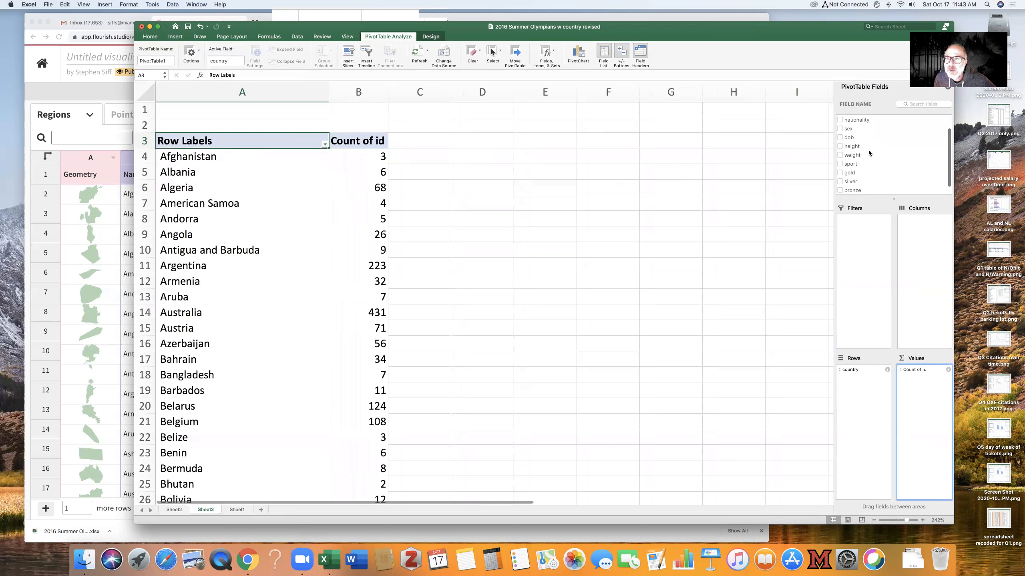
scroll(865, 157, down, 1)
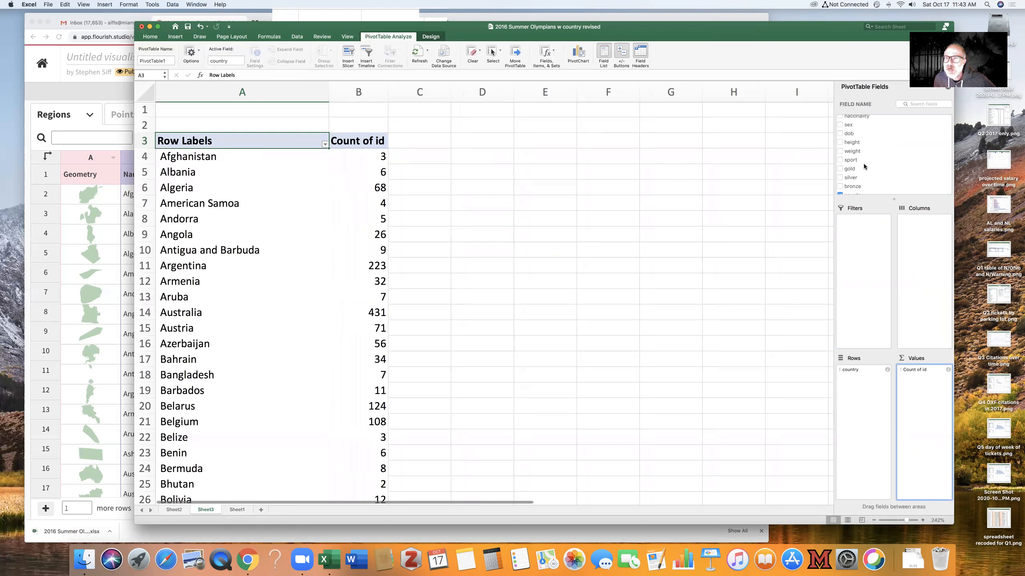
drag(847, 168, 930, 386)
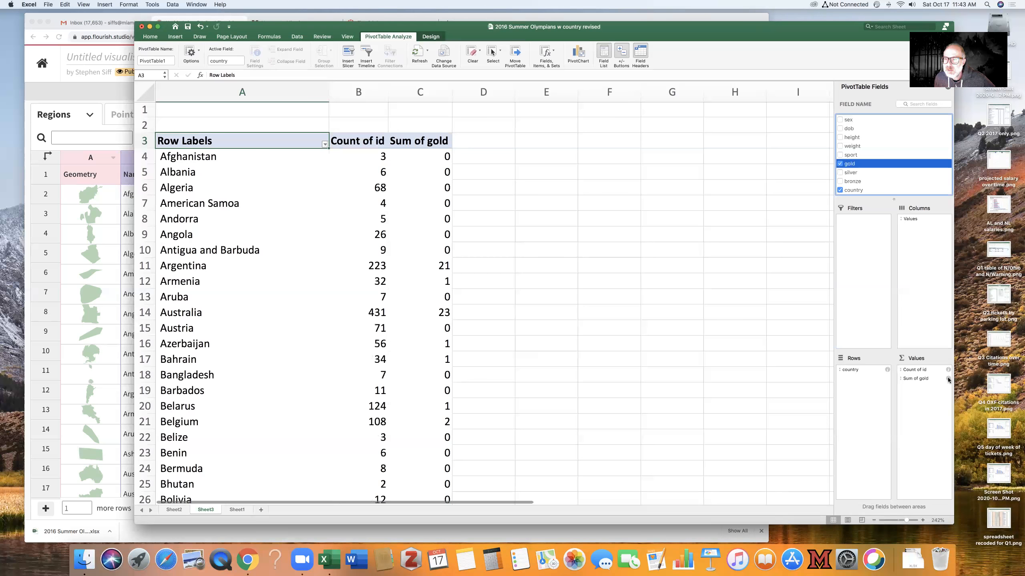
click(948, 378)
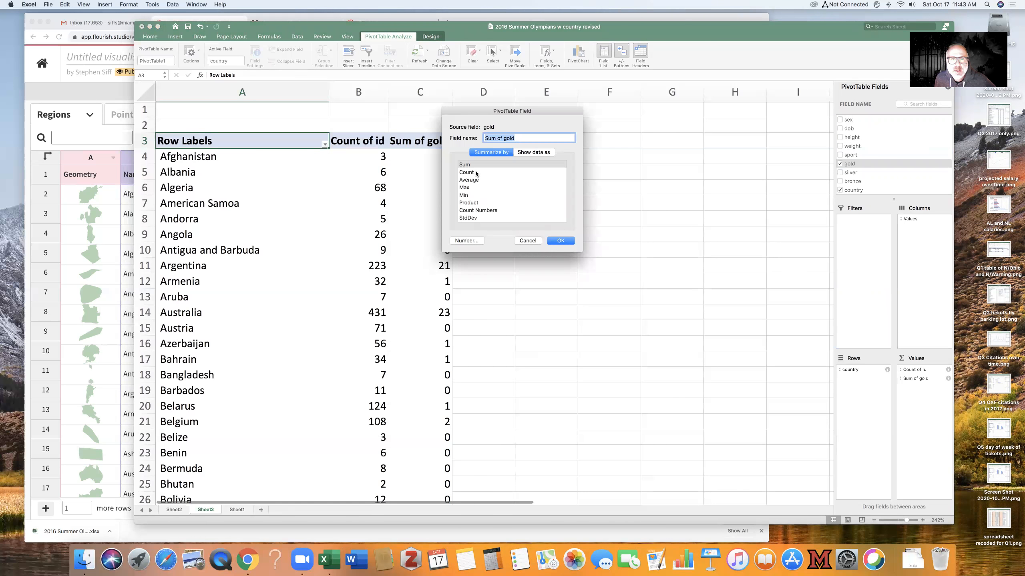
click(471, 172)
click(559, 240)
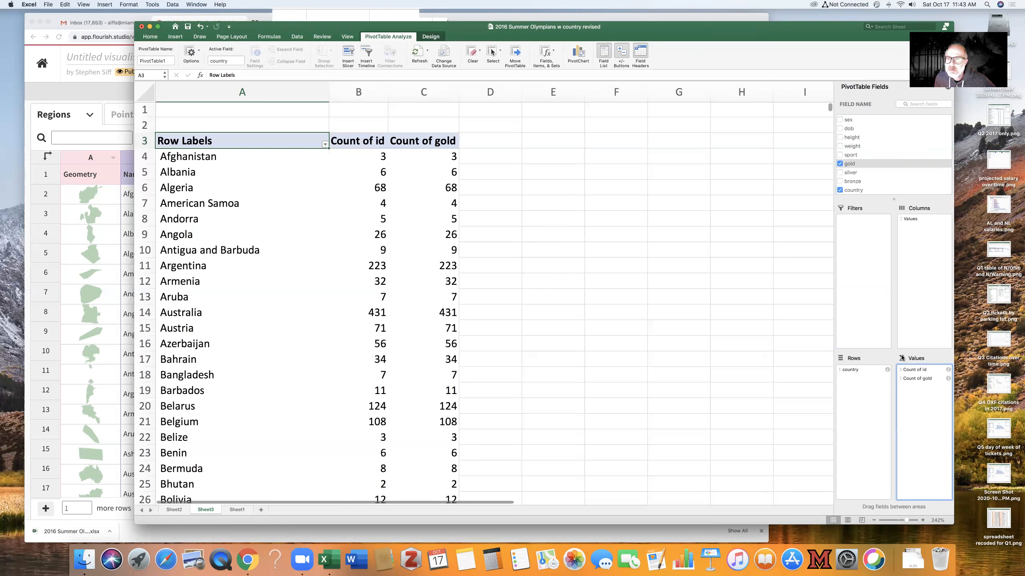
Step: Add the silver field to the PivotTable's values and summarize it by Count
drag(852, 172, 926, 400)
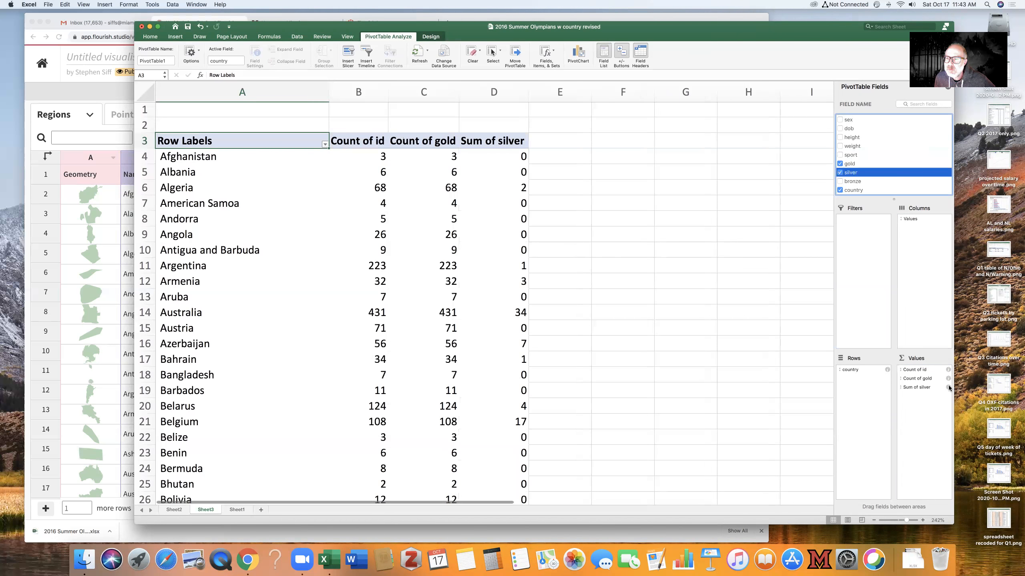
click(948, 387)
click(466, 172)
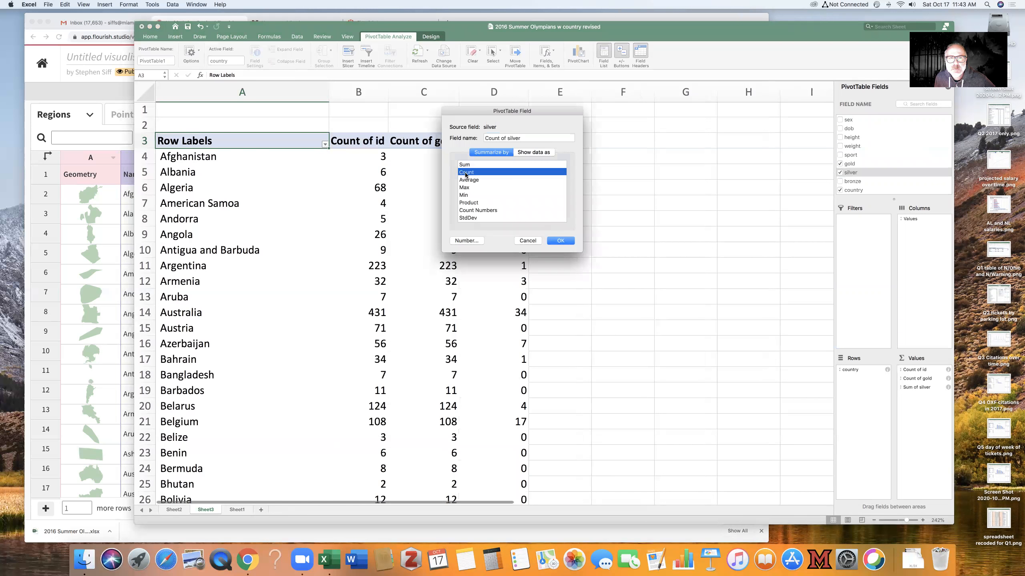
click(561, 240)
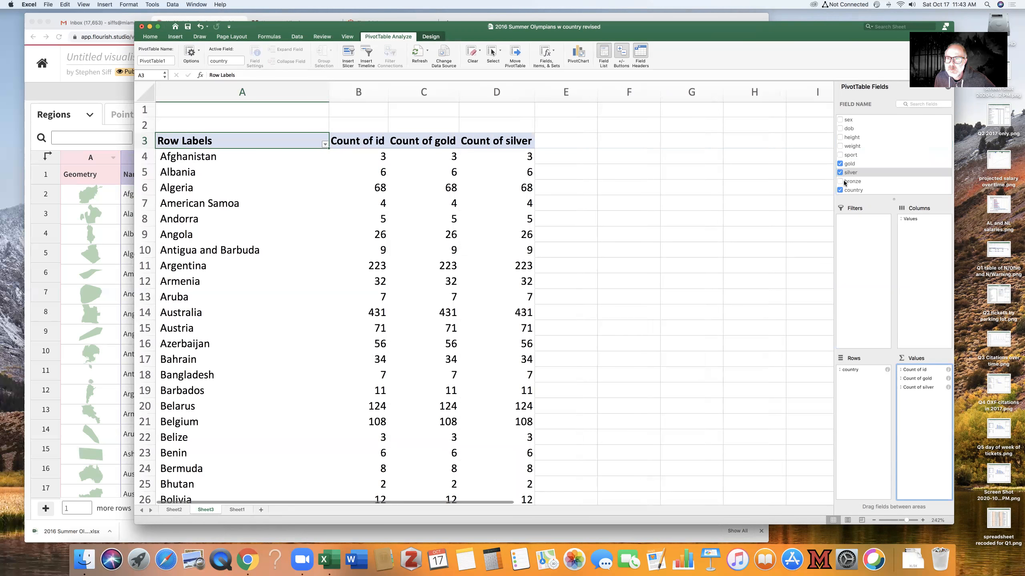
Step: Add the bronze field to the PivotTable's values and summarize it by Count
click(840, 181)
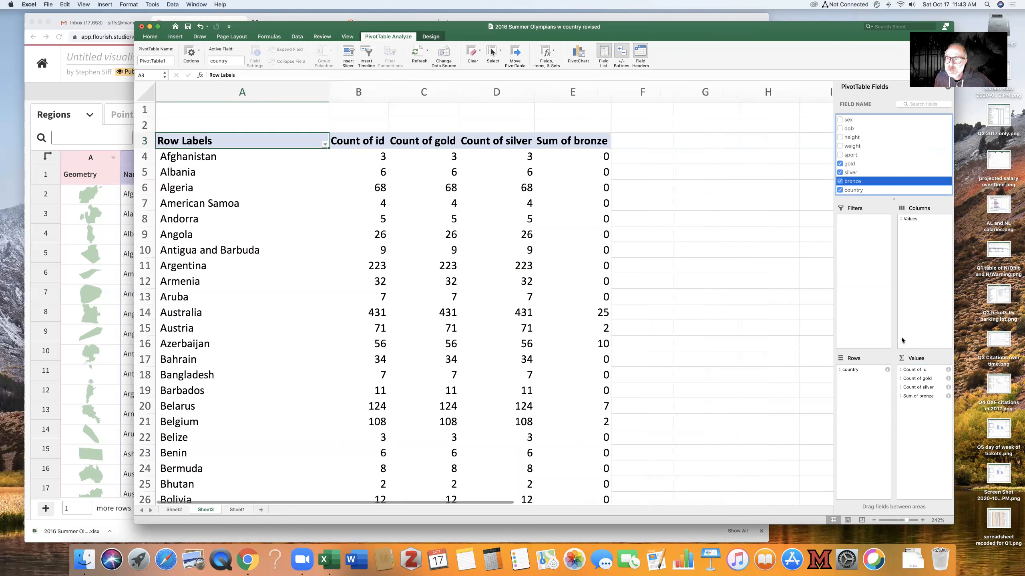
click(948, 396)
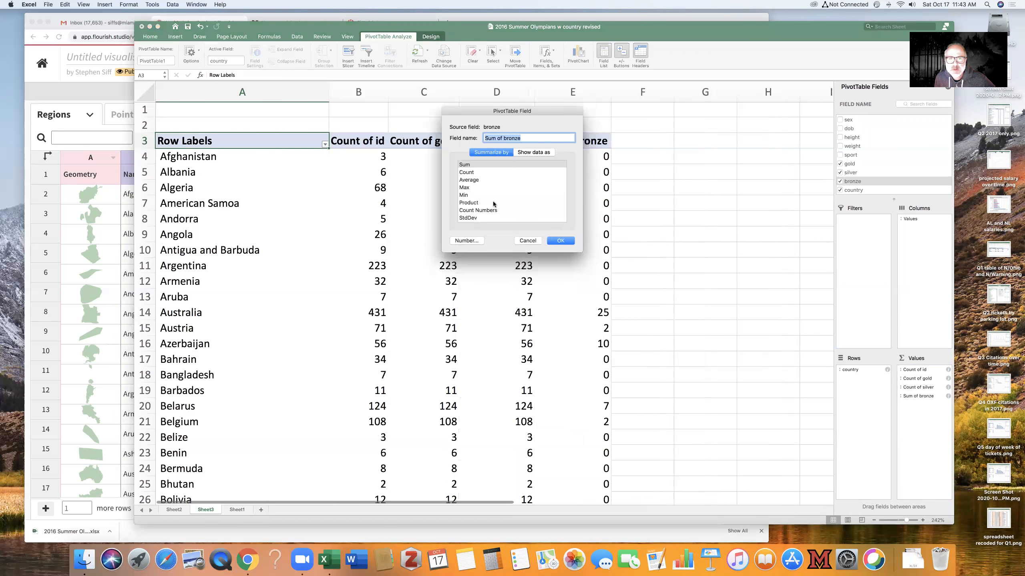
click(474, 173)
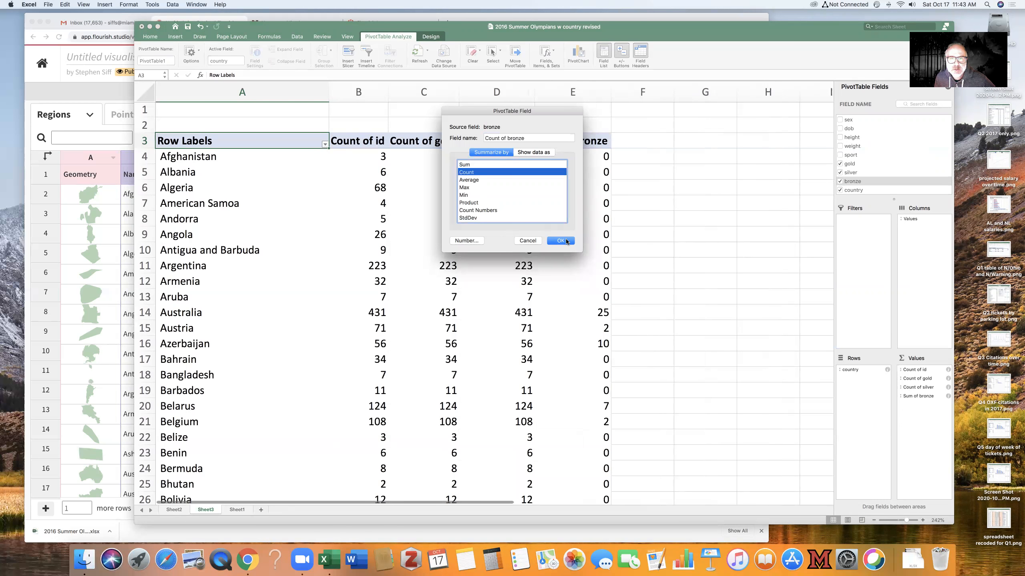
click(565, 241)
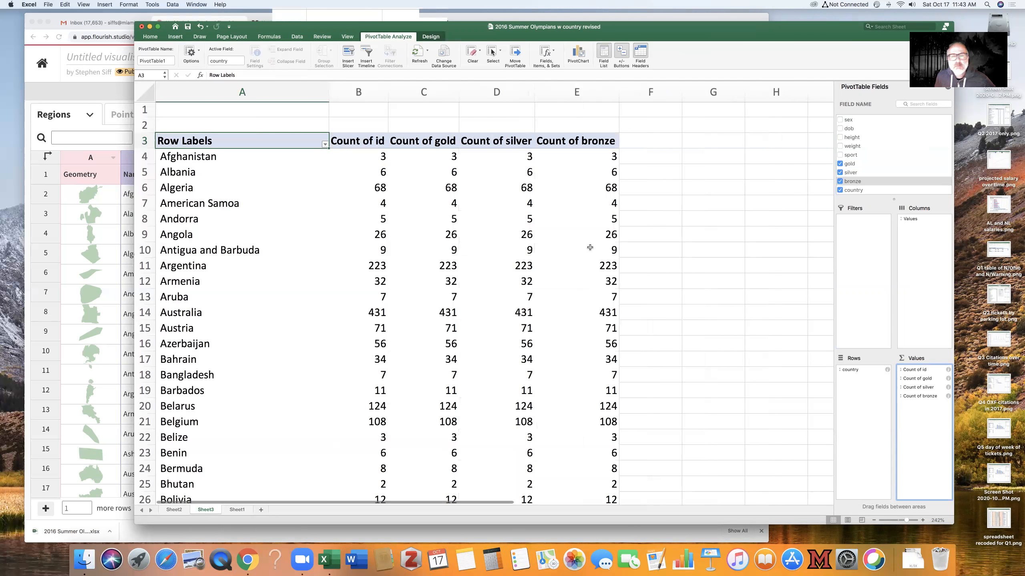
scroll(670, 286, right, 1)
scroll(670, 286, left, 1)
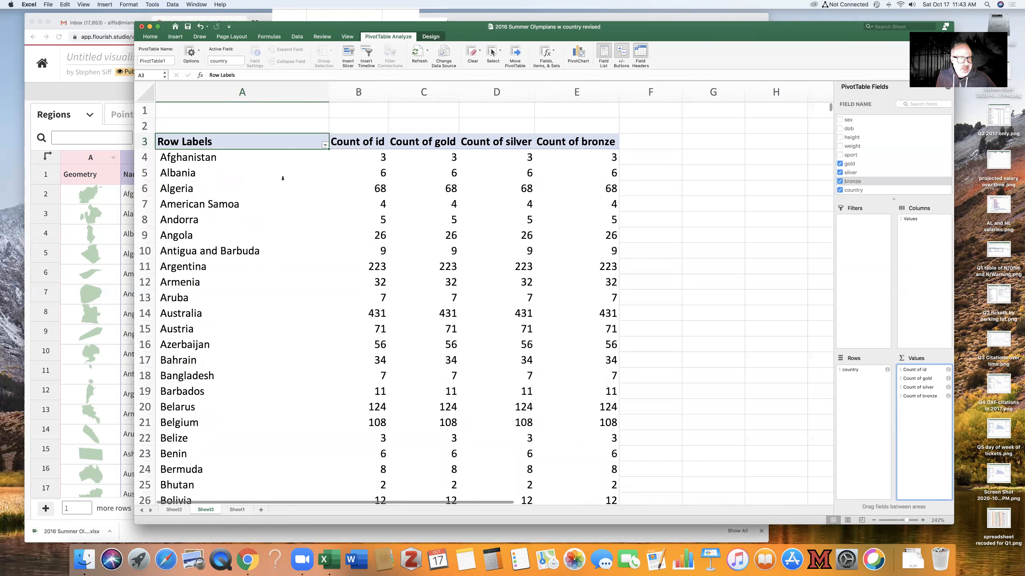
Step: Sort the PivotTable's countries in descending order by Count of id
click(324, 145)
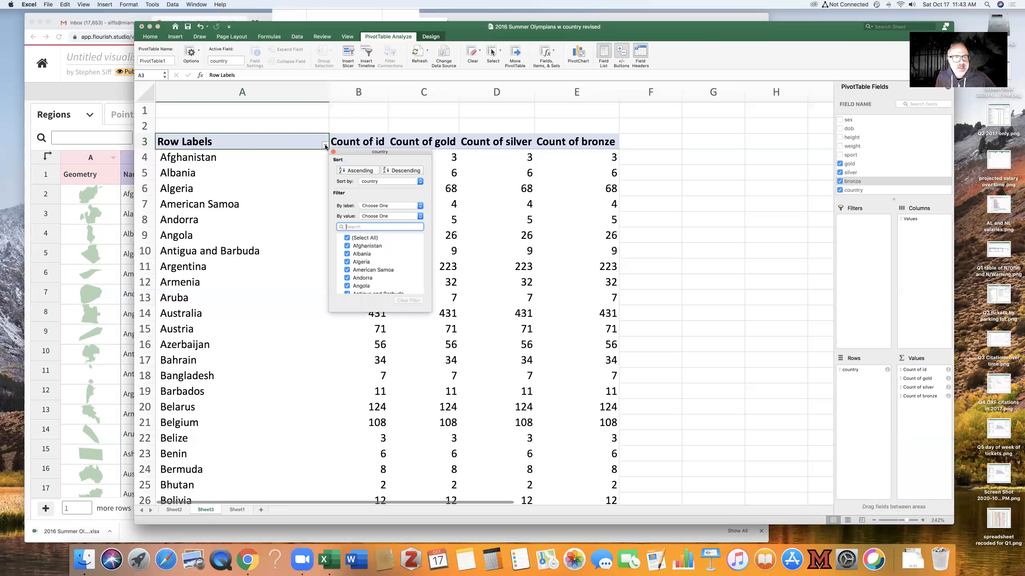
click(420, 182)
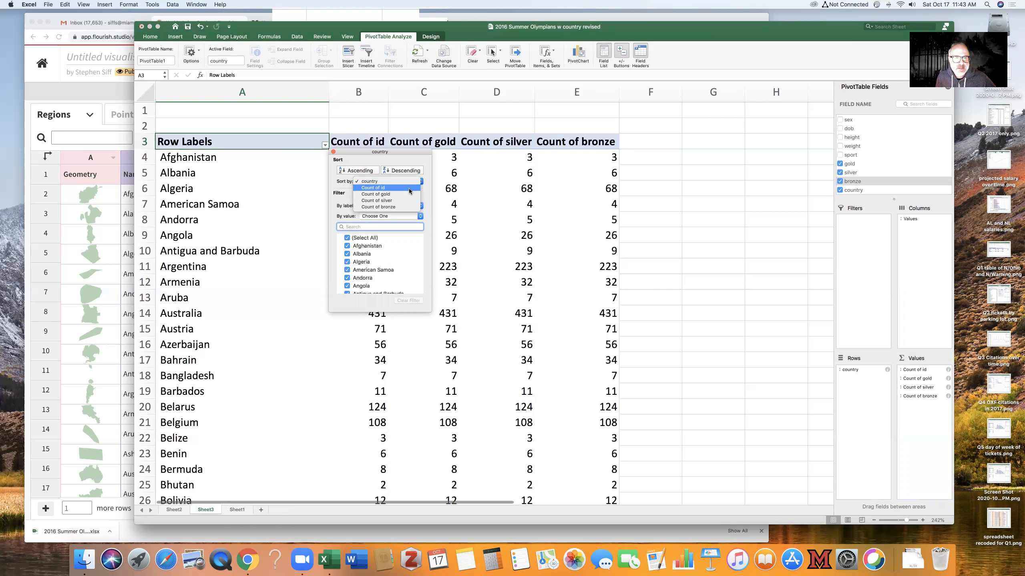
click(407, 189)
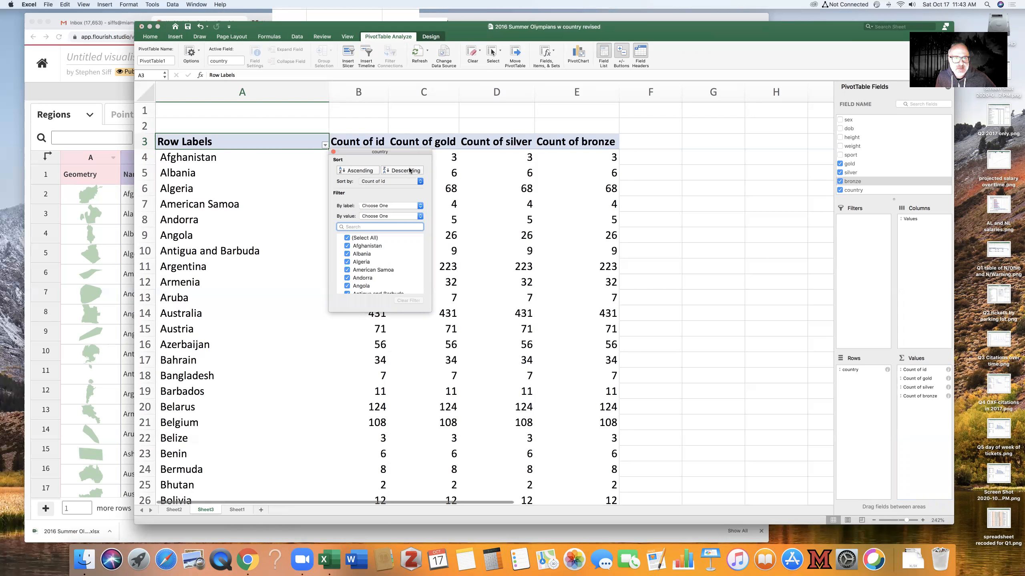
click(420, 172)
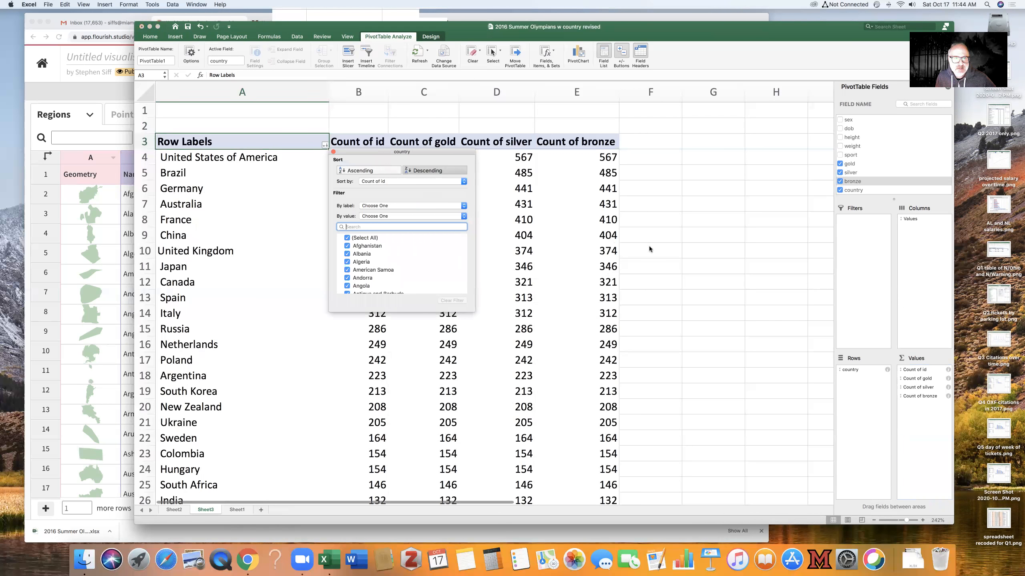
click(333, 153)
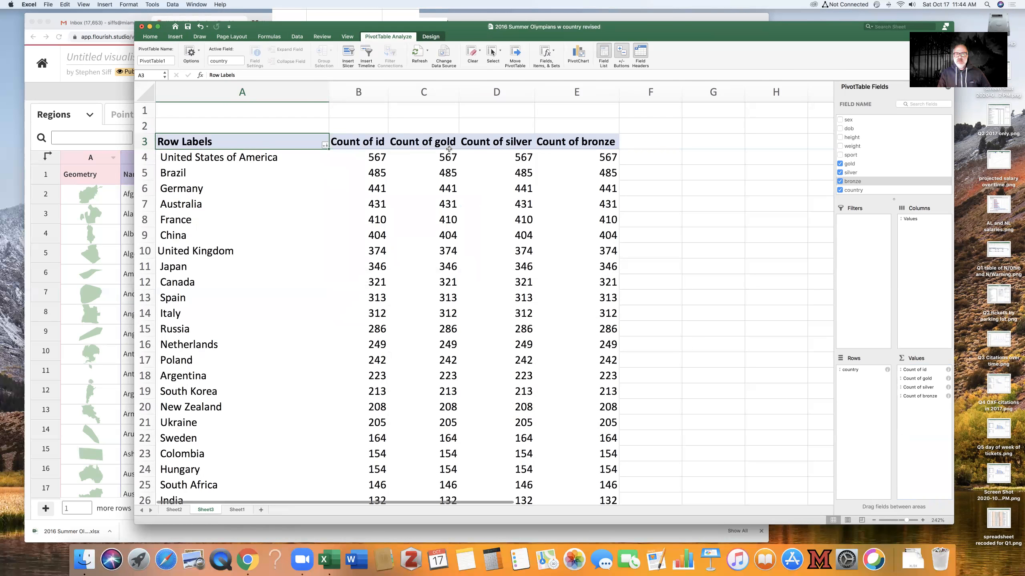
Step: Change the summary function of the gold, silver and bronze values from Count to Sum
click(947, 379)
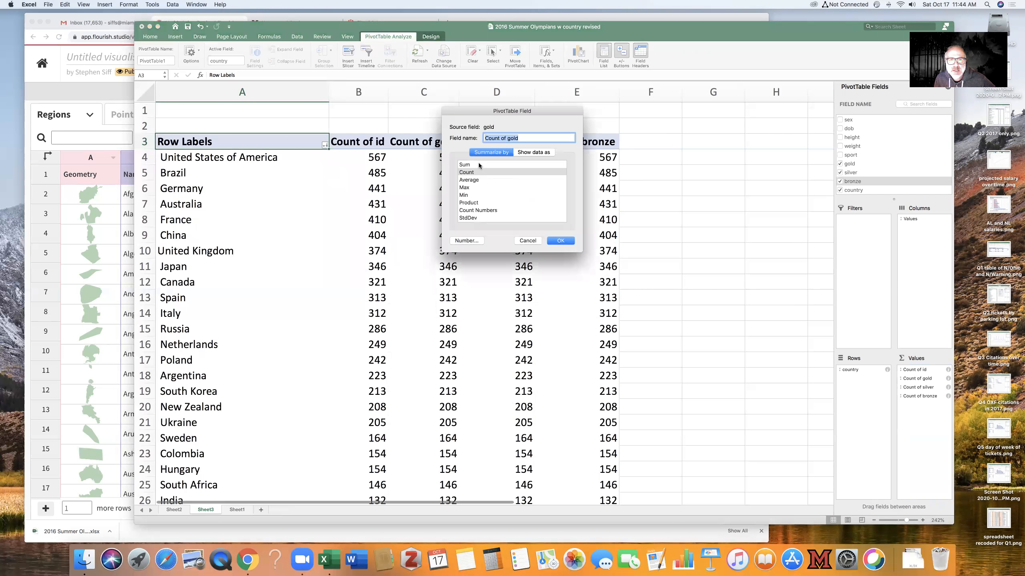
click(478, 164)
click(558, 241)
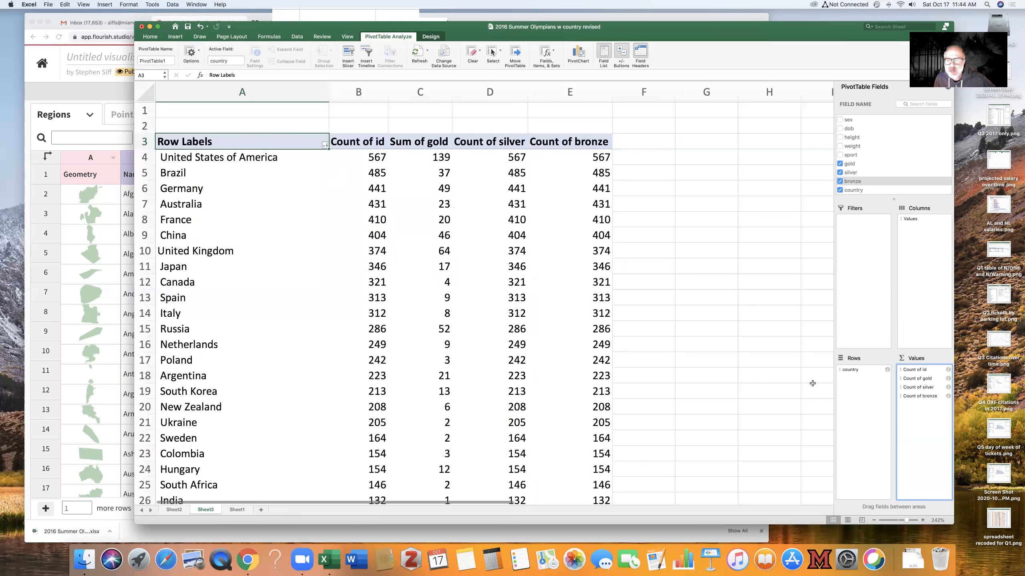
click(942, 388)
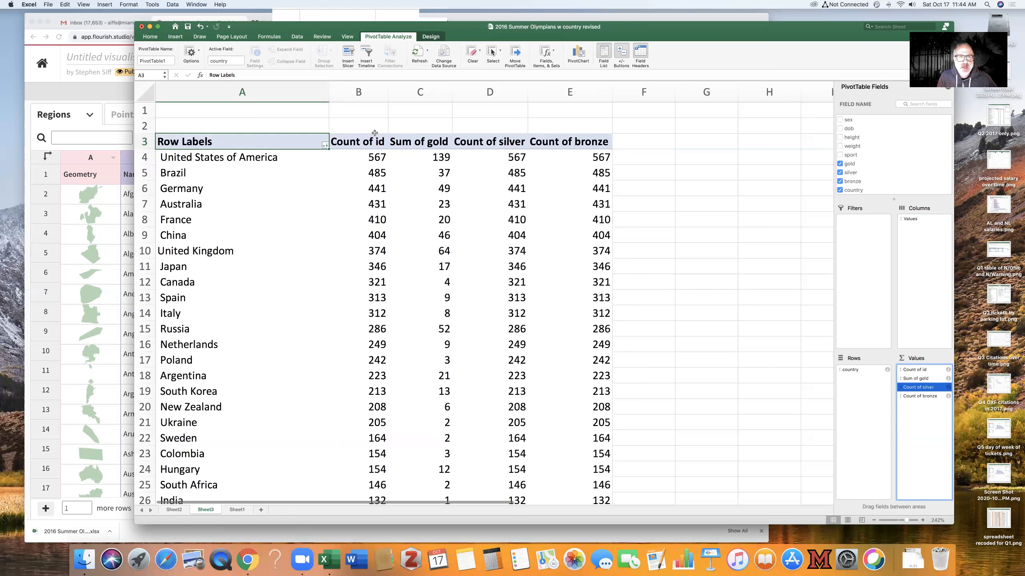
click(947, 389)
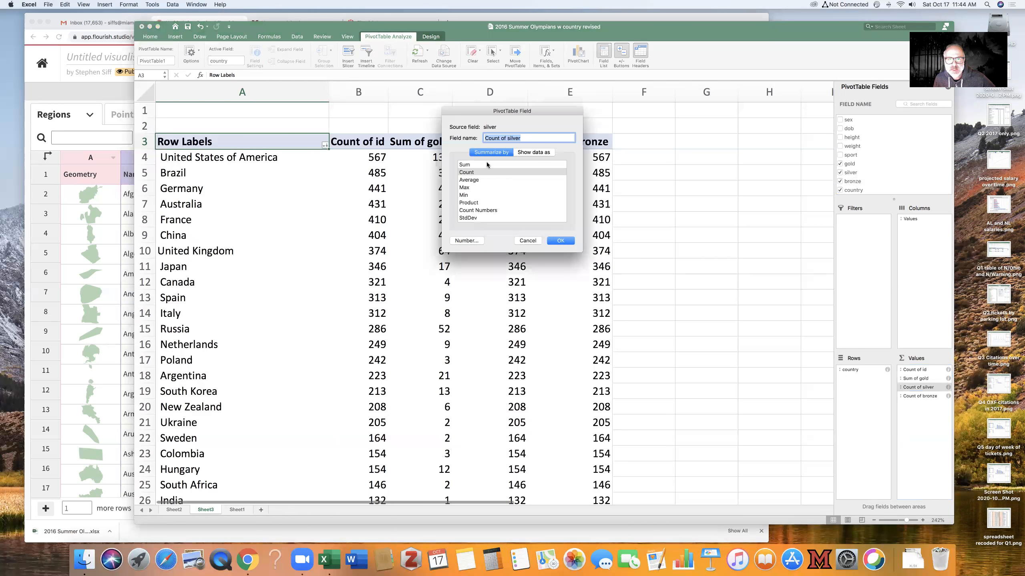
click(486, 162)
click(559, 240)
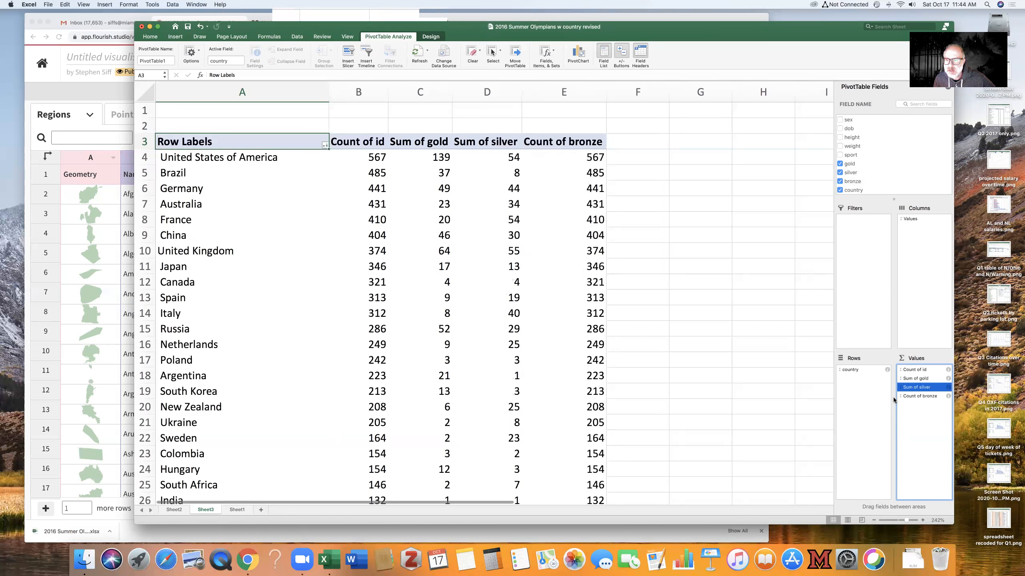
click(947, 396)
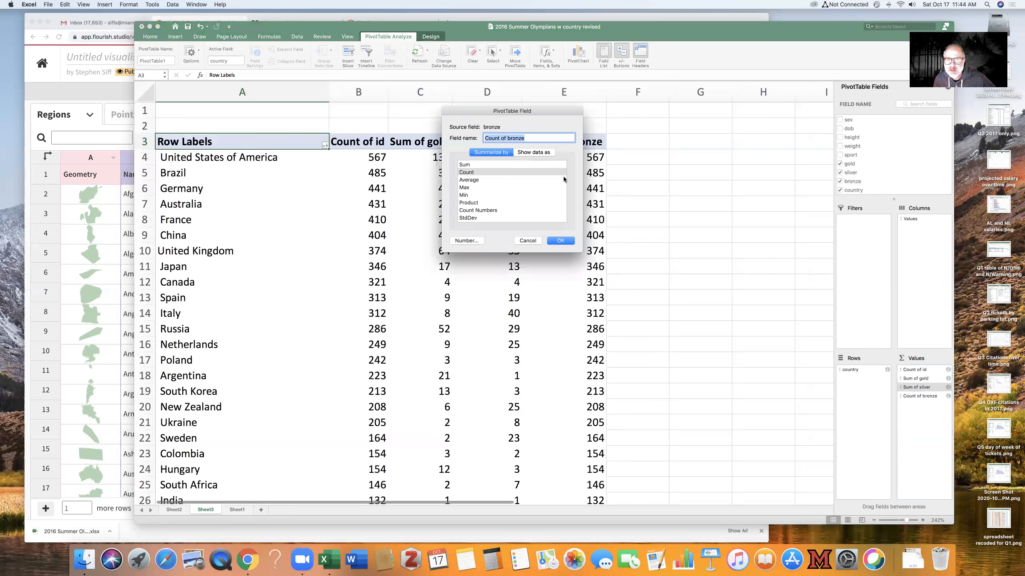
click(477, 165)
click(560, 242)
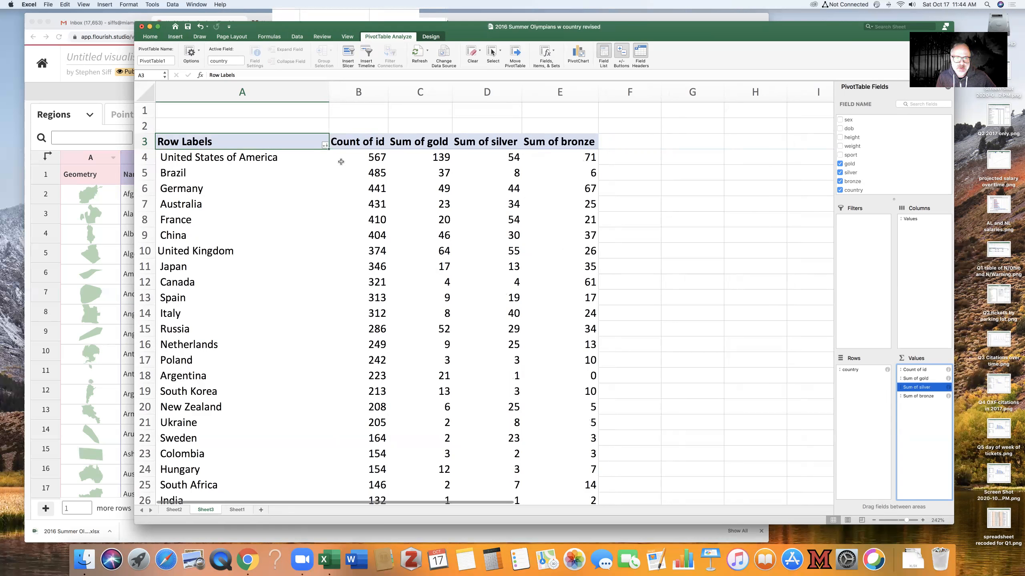
Step: Try the sport field in the PivotTable's values, check its summary options, and remove the field again
scroll(550, 183, right, 3)
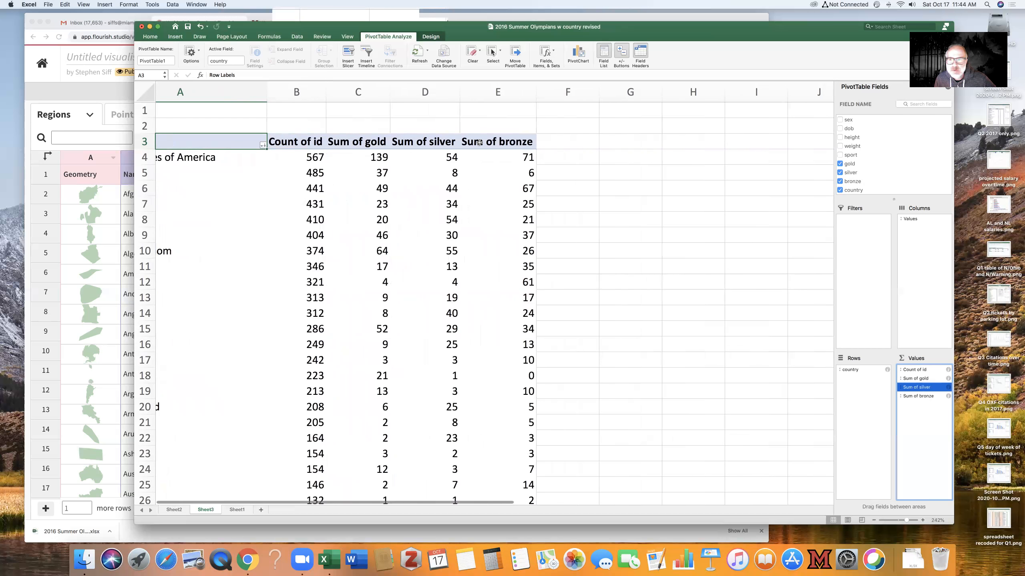
scroll(857, 183, up, 2)
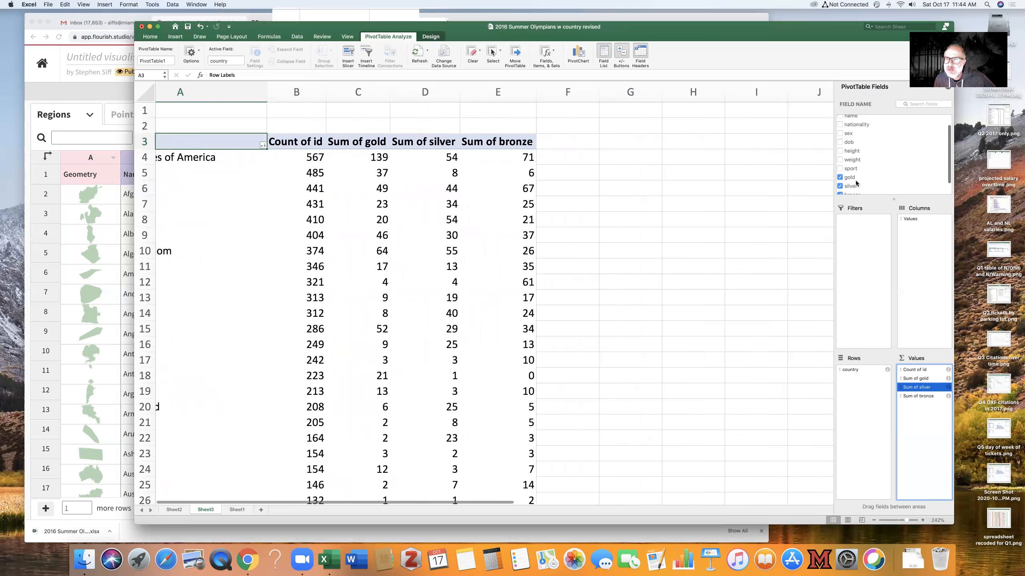
scroll(853, 182, up, 1)
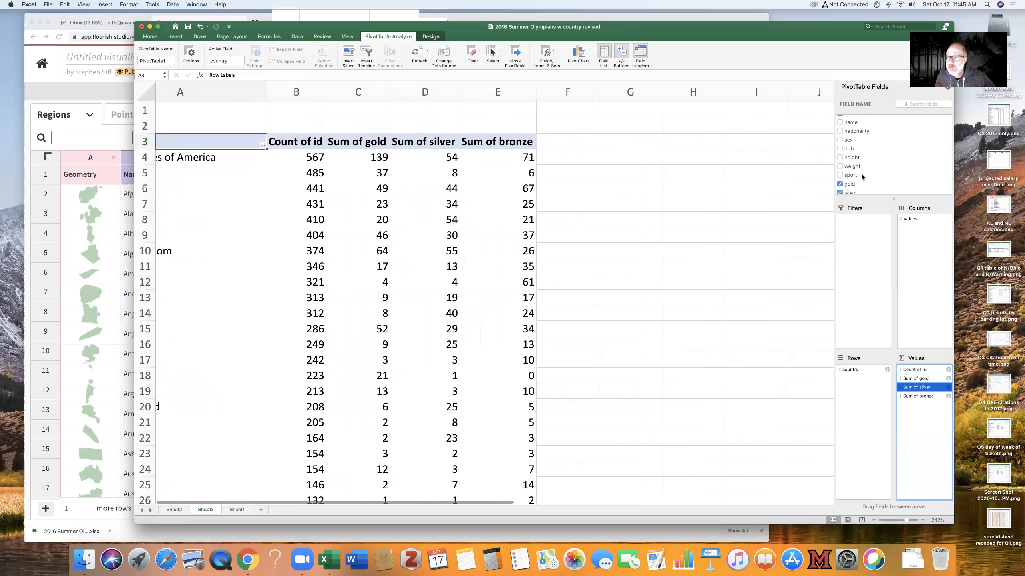
click(840, 176)
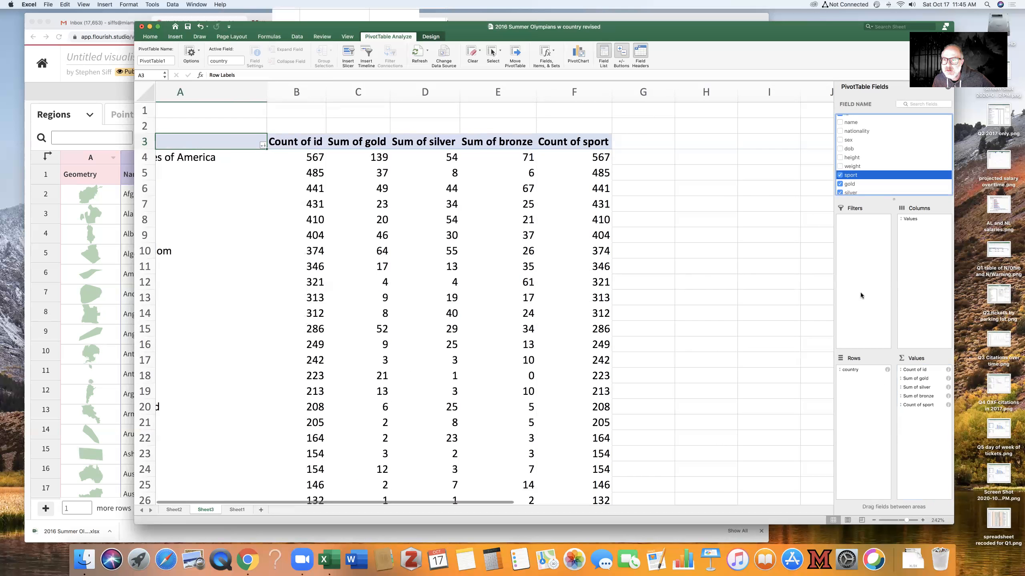
click(948, 404)
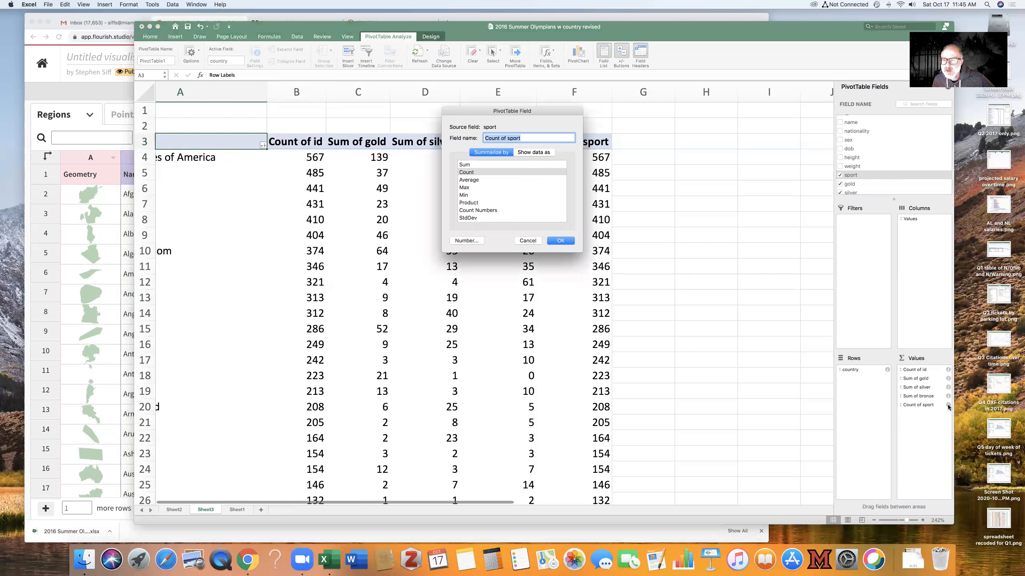
click(527, 240)
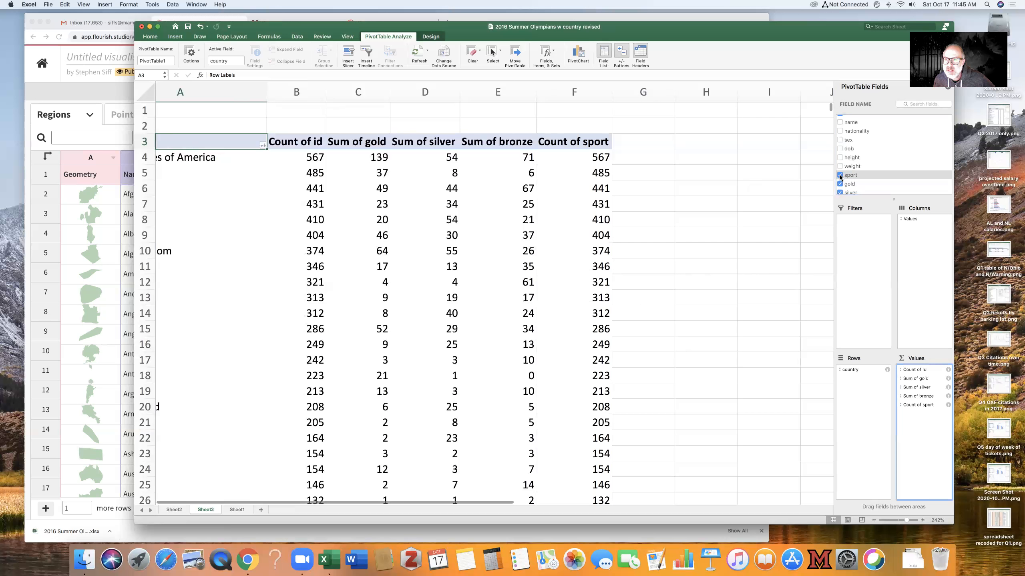
click(839, 175)
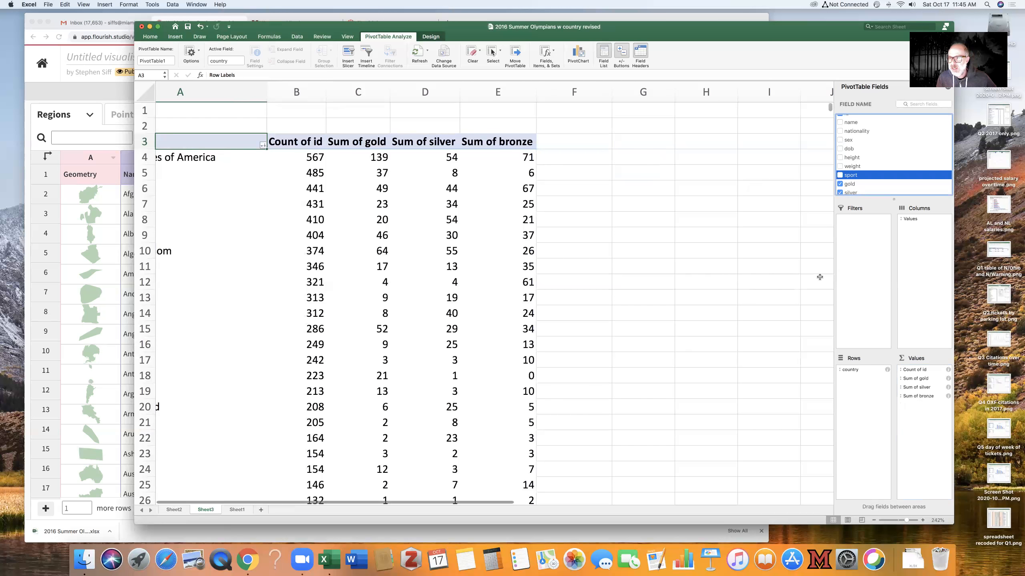
scroll(555, 326, left, 3)
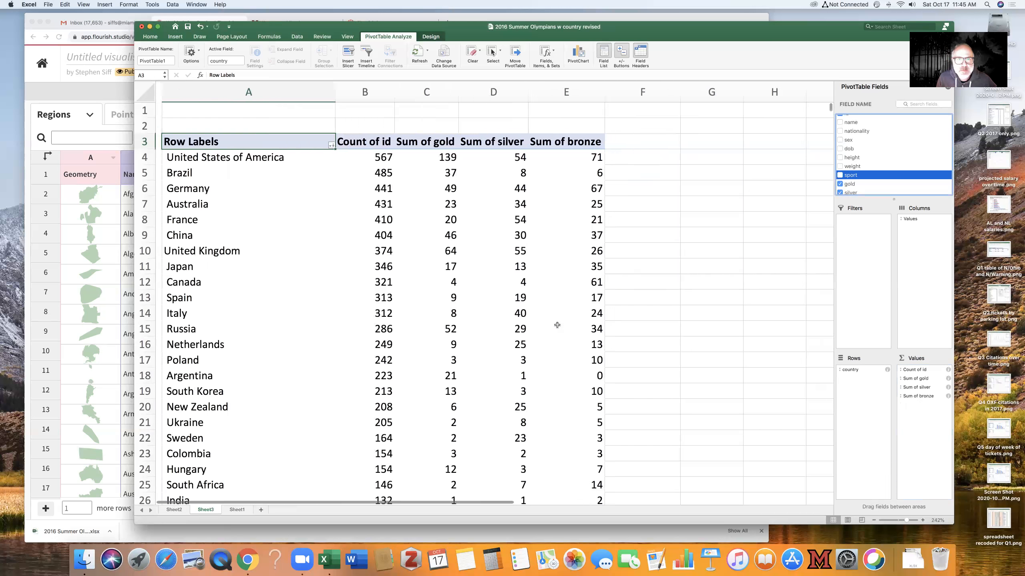
scroll(555, 326, down, 1)
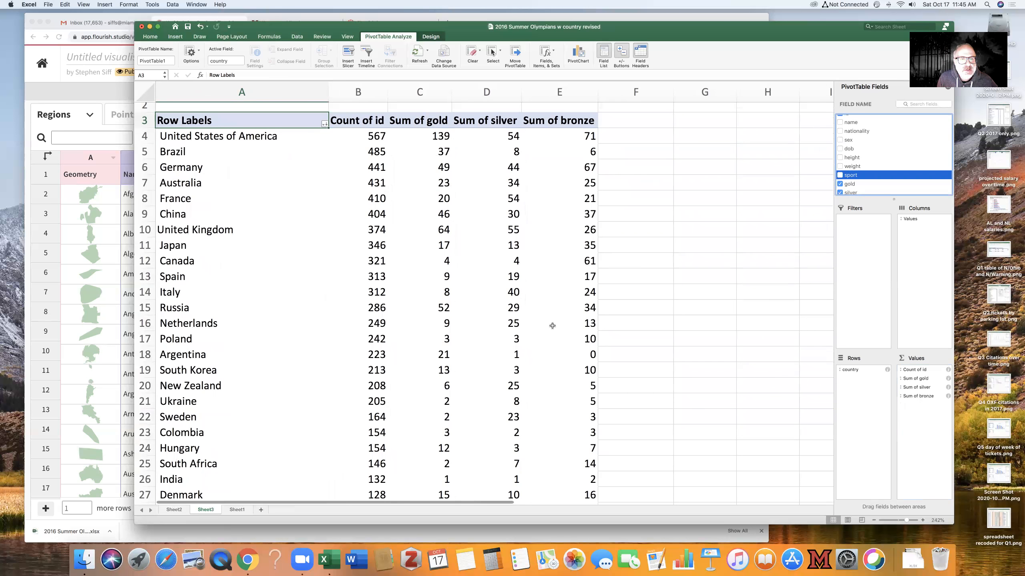
scroll(552, 326, down, 1)
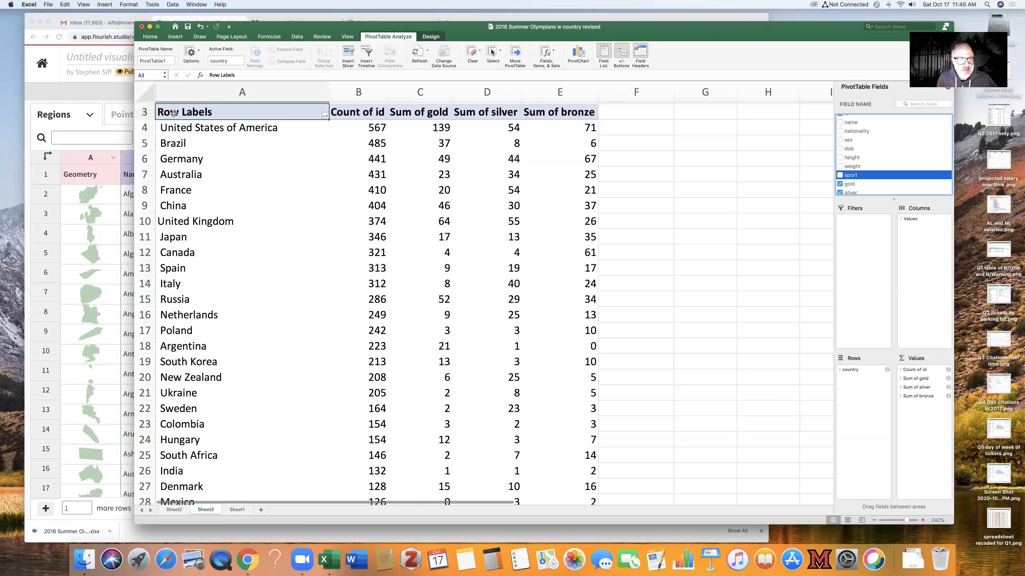
drag(172, 112, 596, 436)
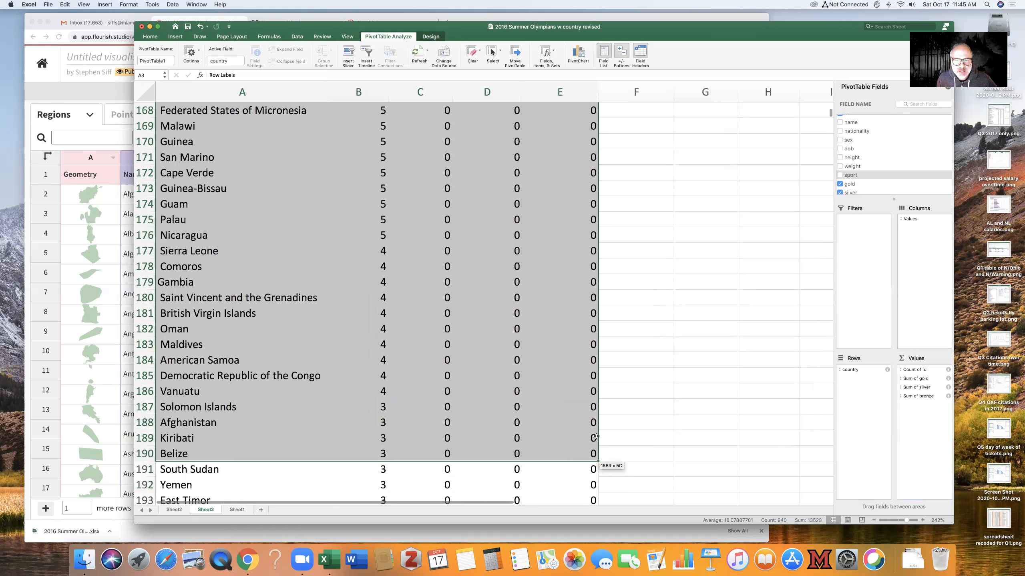
click(635, 422)
scroll(288, 220, up, 15)
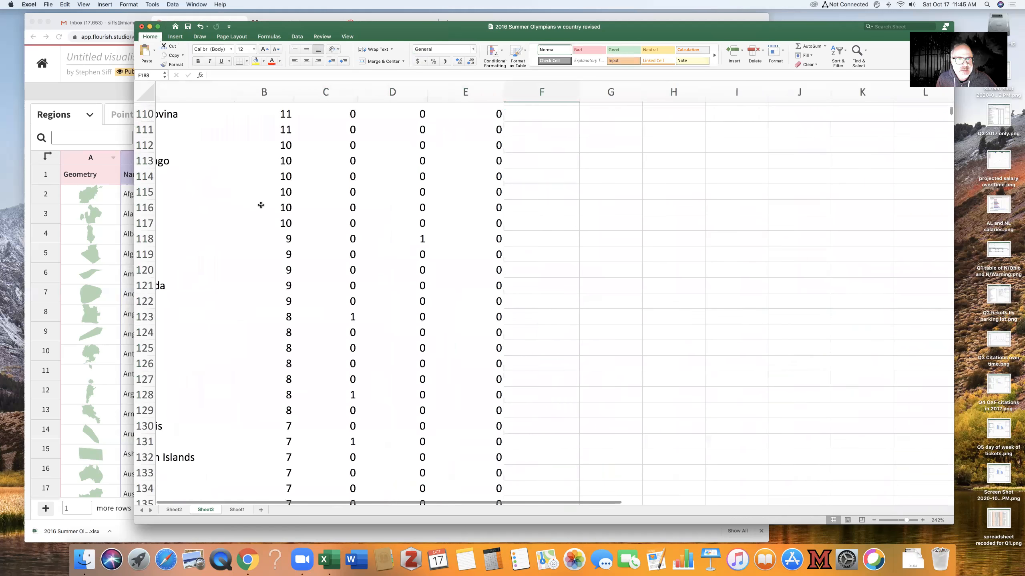
scroll(288, 219, up, 14)
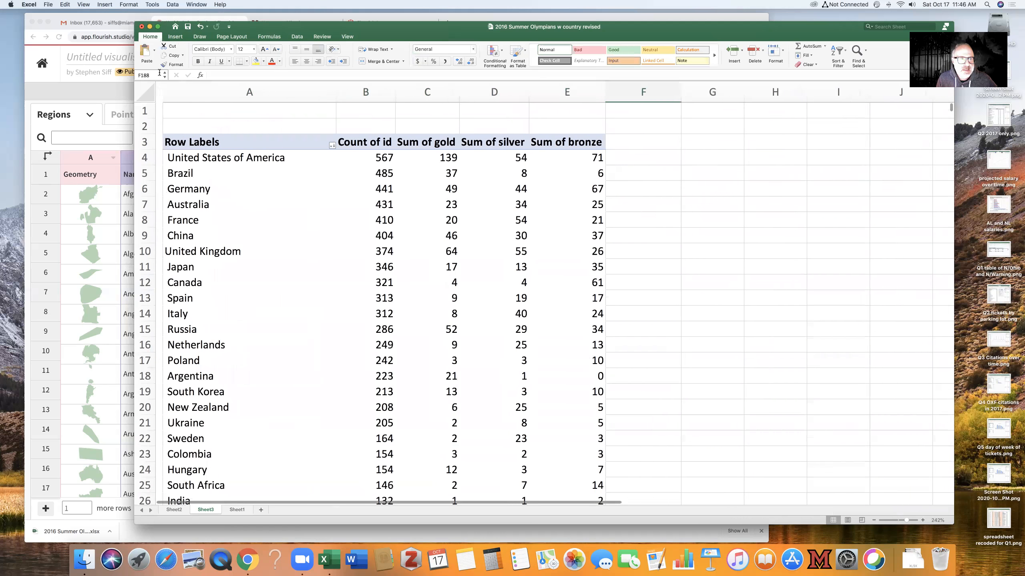
Step: Copy columns A through E containing the PivotTable's country, athlete count and medal totals
drag(291, 99, 559, 97)
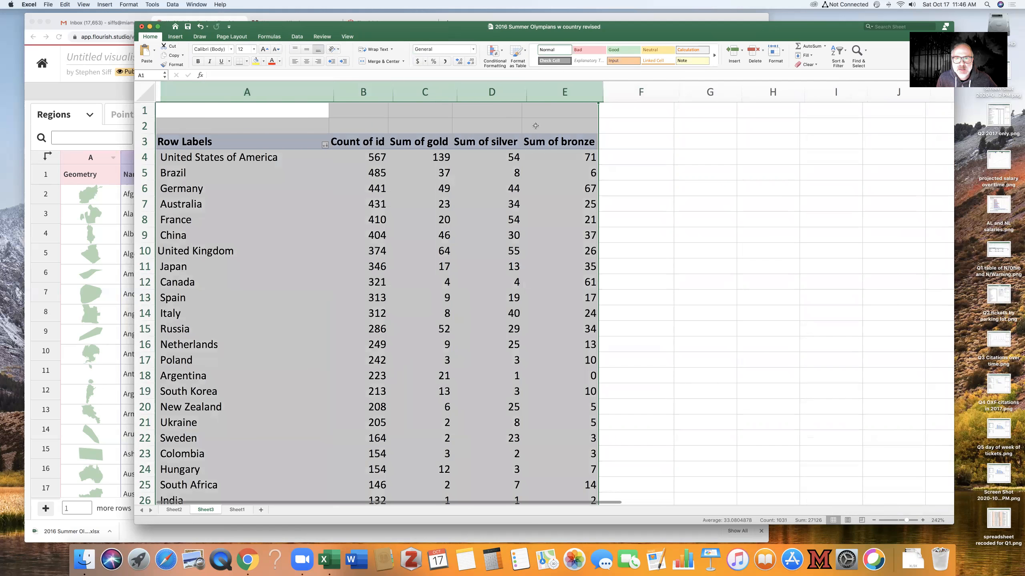
right_click(539, 126)
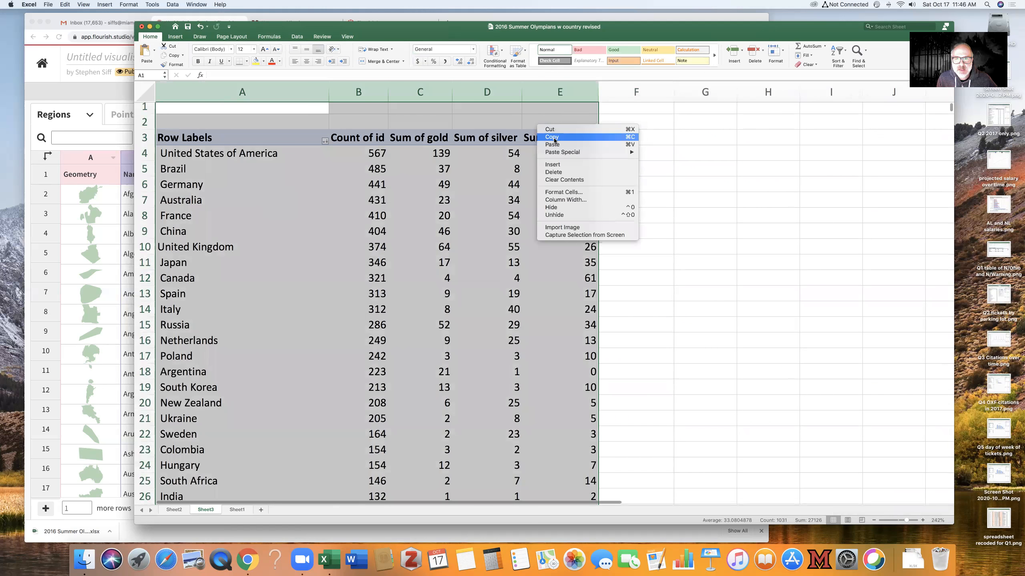
click(554, 137)
Step: Create a new blank workbook and paste the copied PivotTable columns into it as values only
click(49, 5)
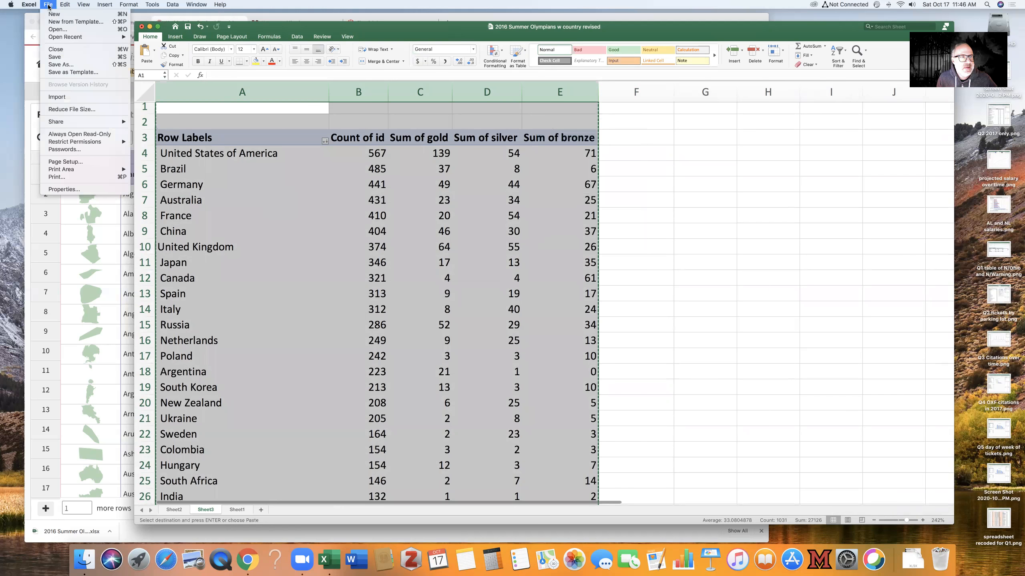
click(54, 16)
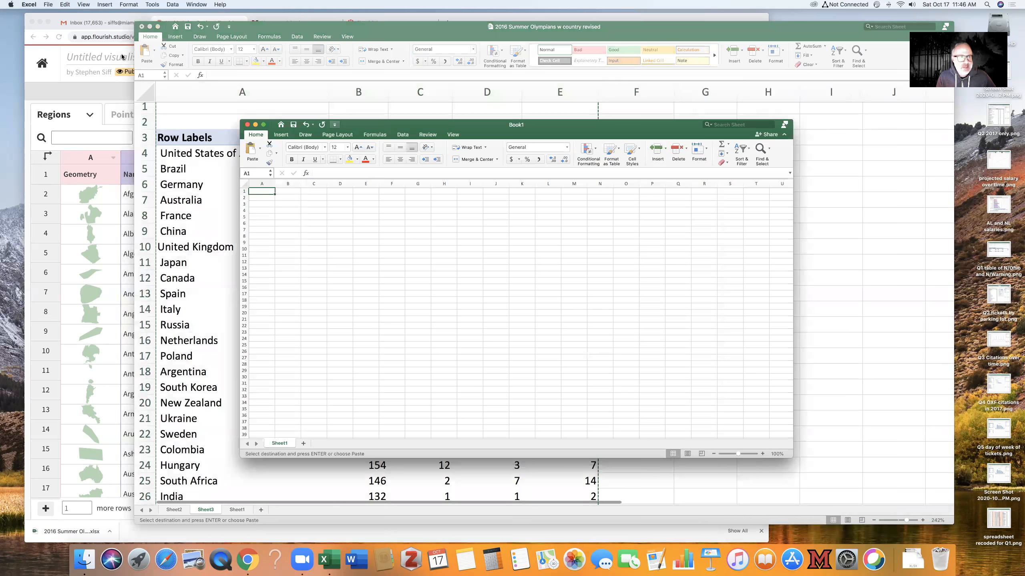
click(65, 5)
mouse_move(85, 82)
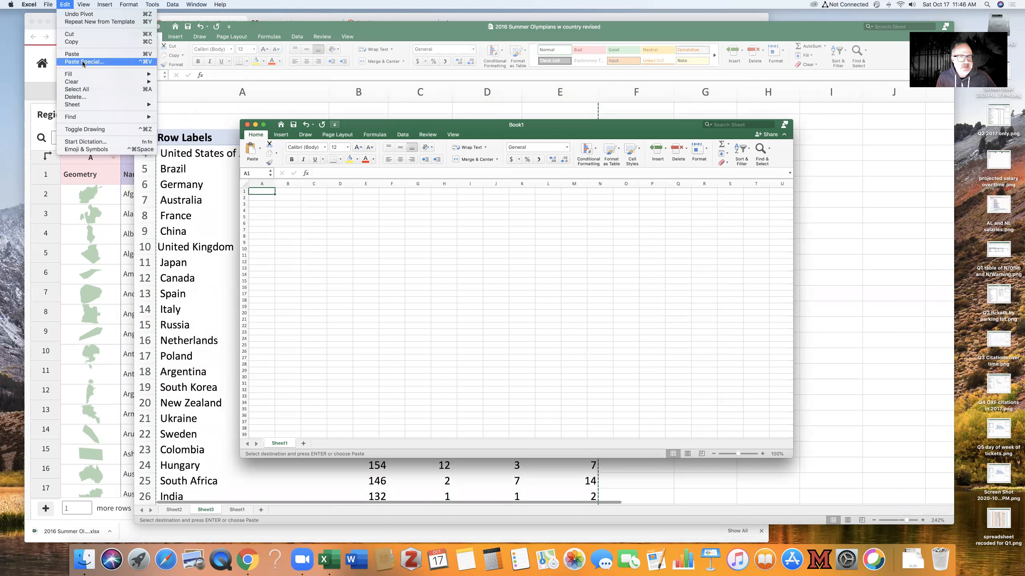
click(83, 61)
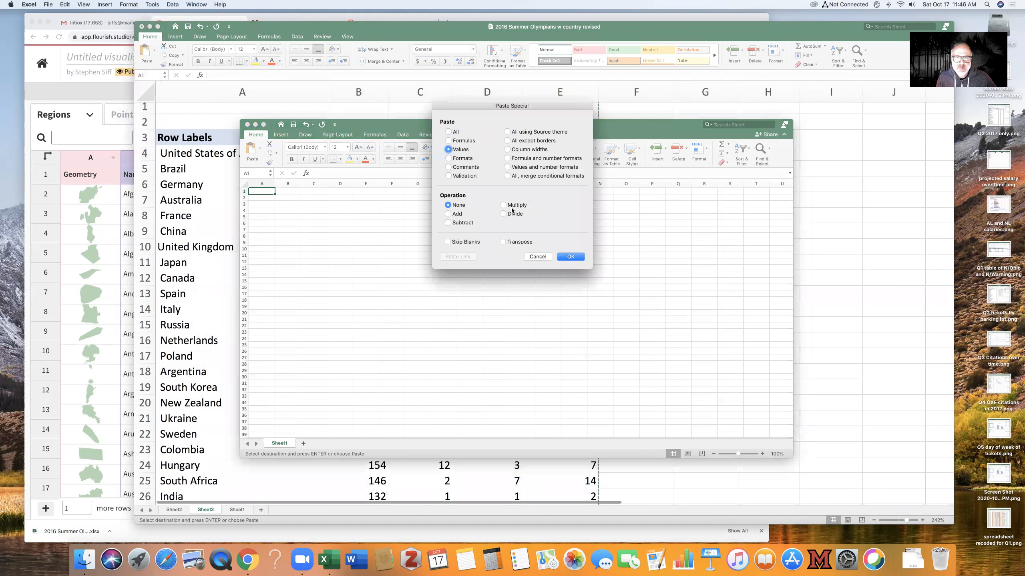
click(570, 256)
click(307, 229)
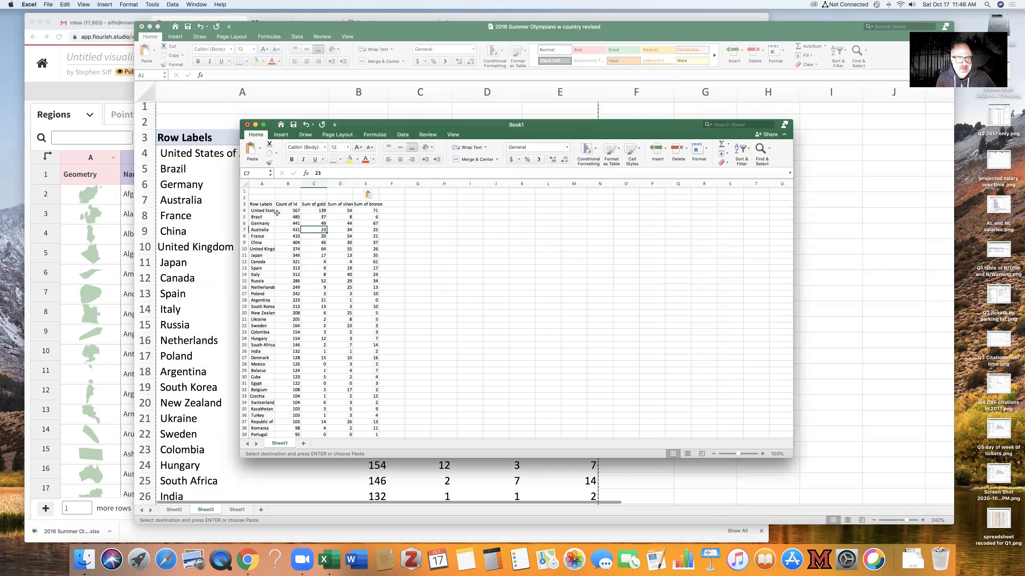
Step: Rename the column headers in row 3 to nation, number of athletes, gold, silver and bronze
click(261, 204)
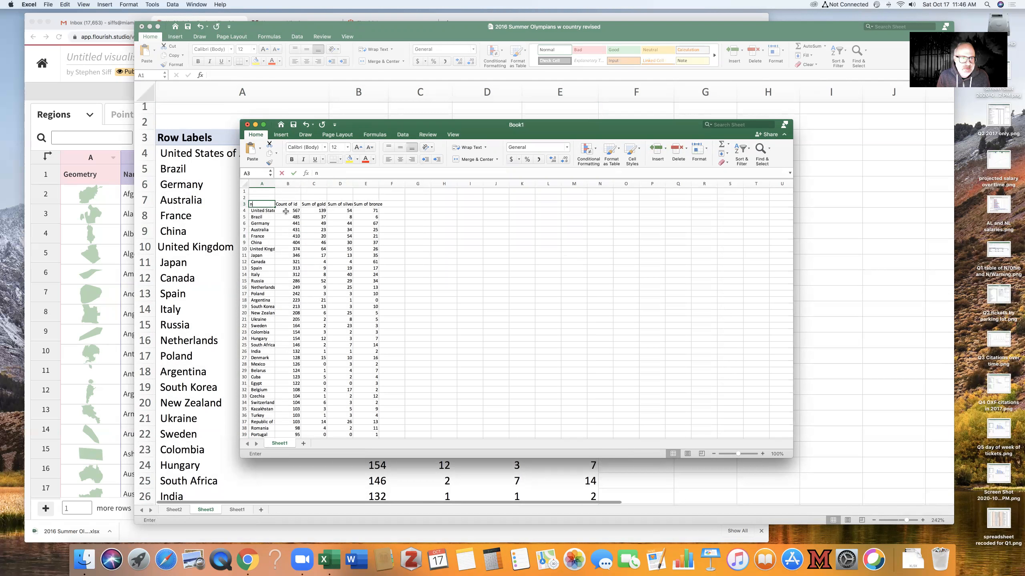
text(nation)
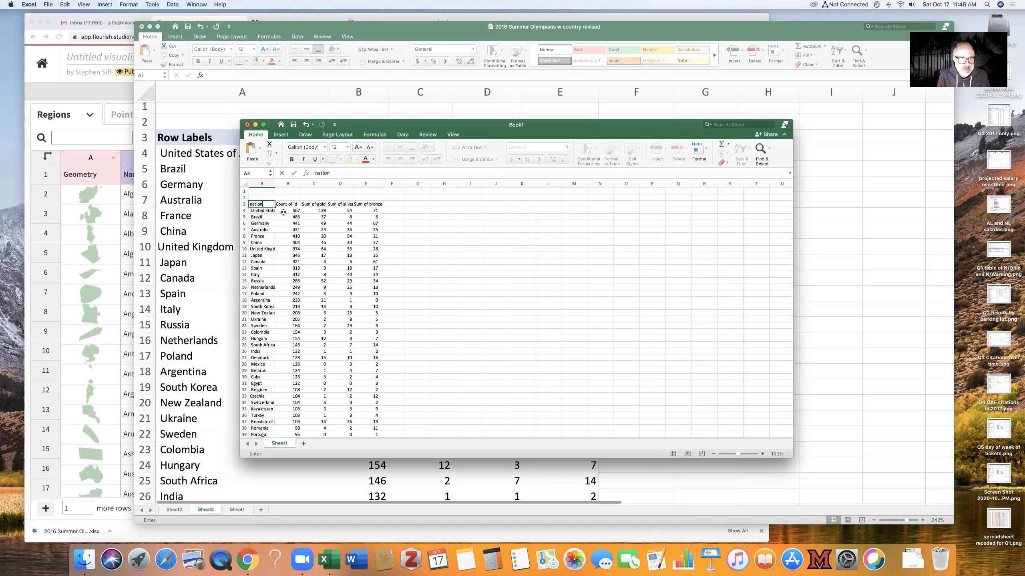
click(290, 204)
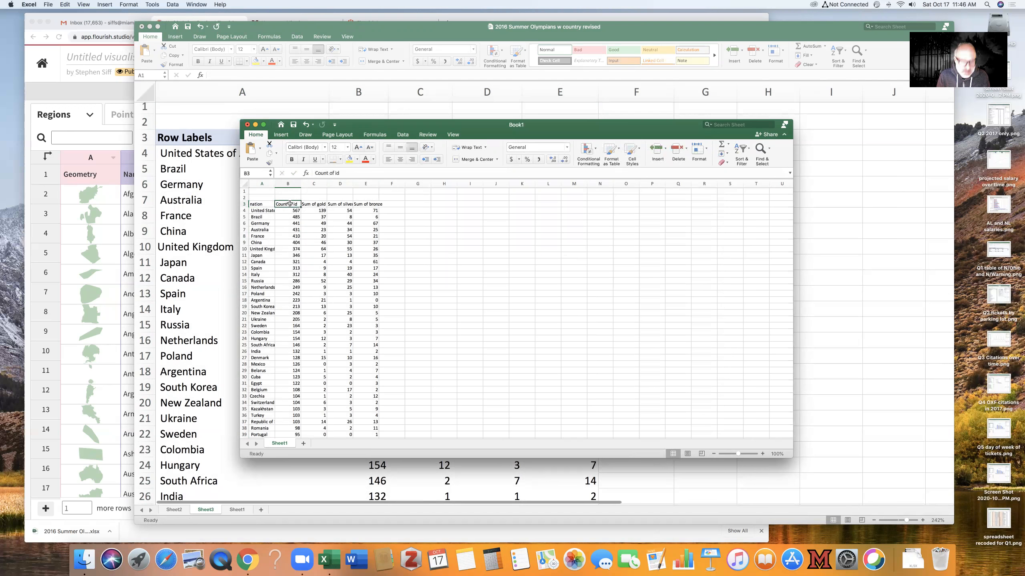
text(number of athletes)
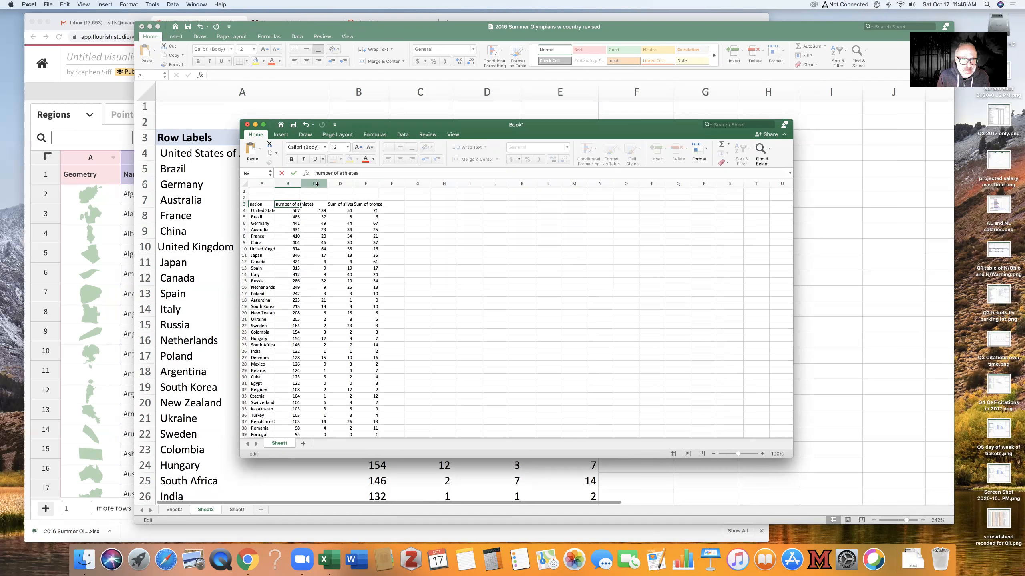
click(314, 183)
click(314, 204)
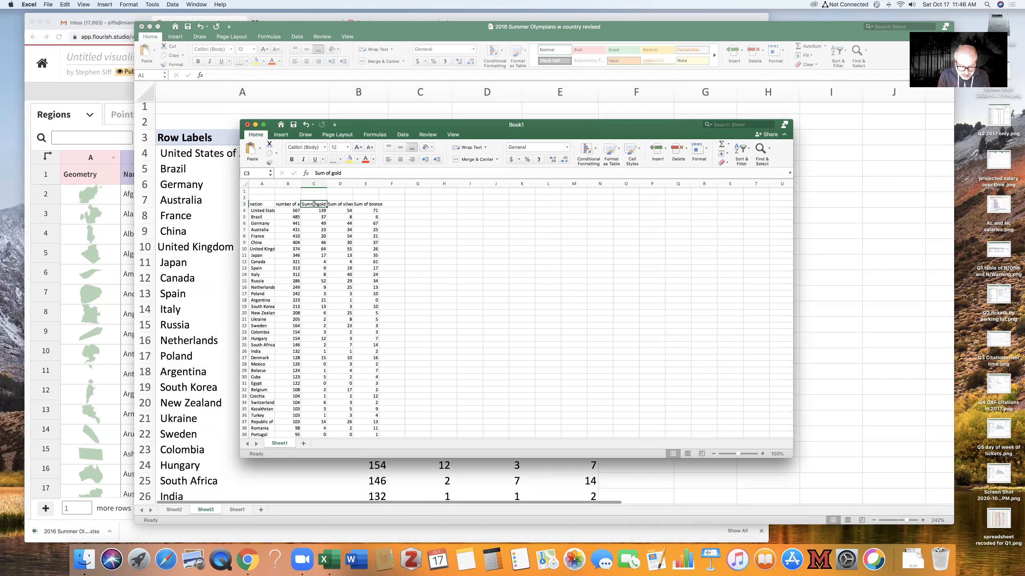
text(gold)
key(Tab)
text(silver)
key(Tab)
text(bronze)
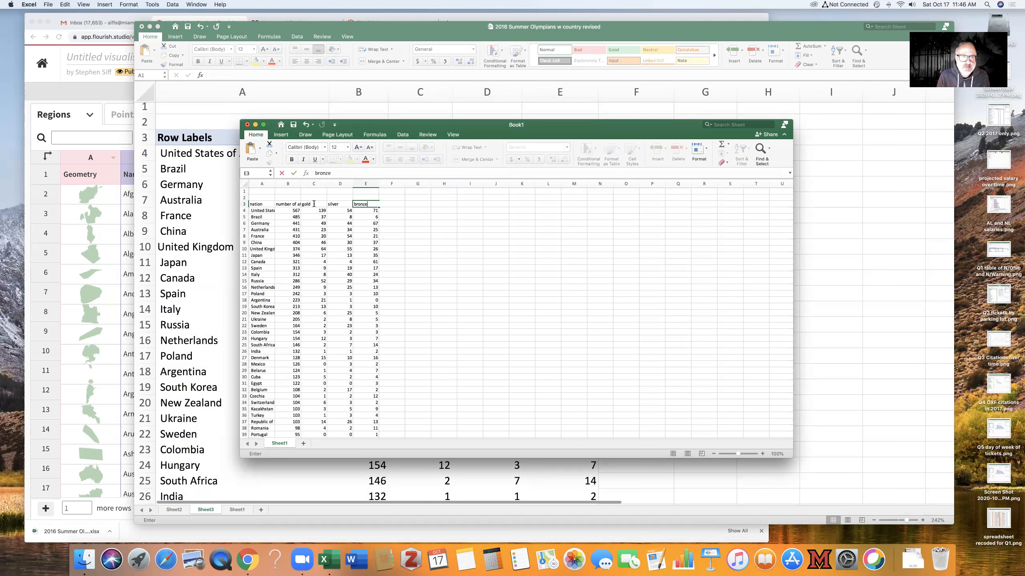
Step: Delete the two empty rows above the header row in the new workbook
click(243, 193)
drag(242, 196, 243, 198)
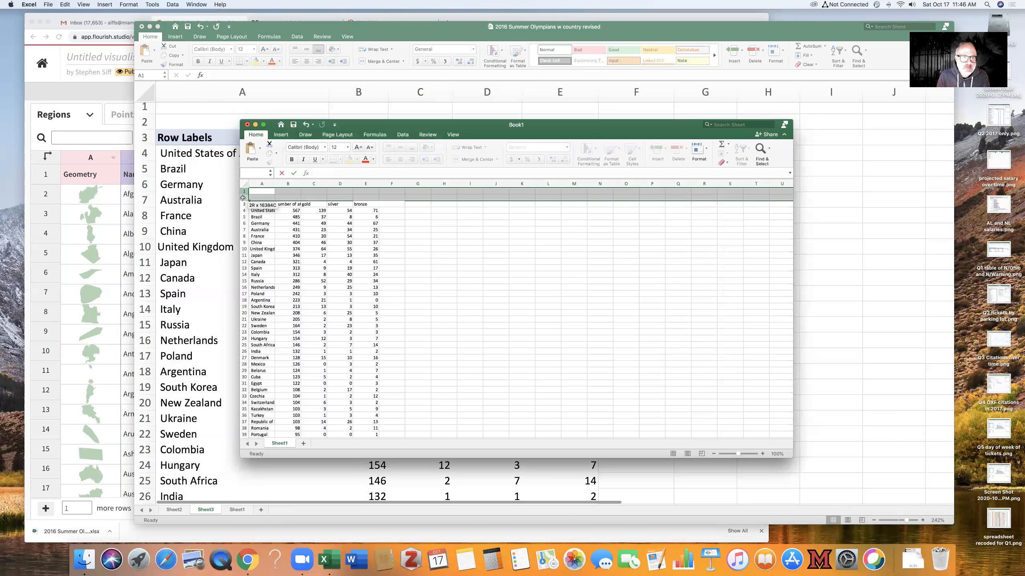
right_click(243, 194)
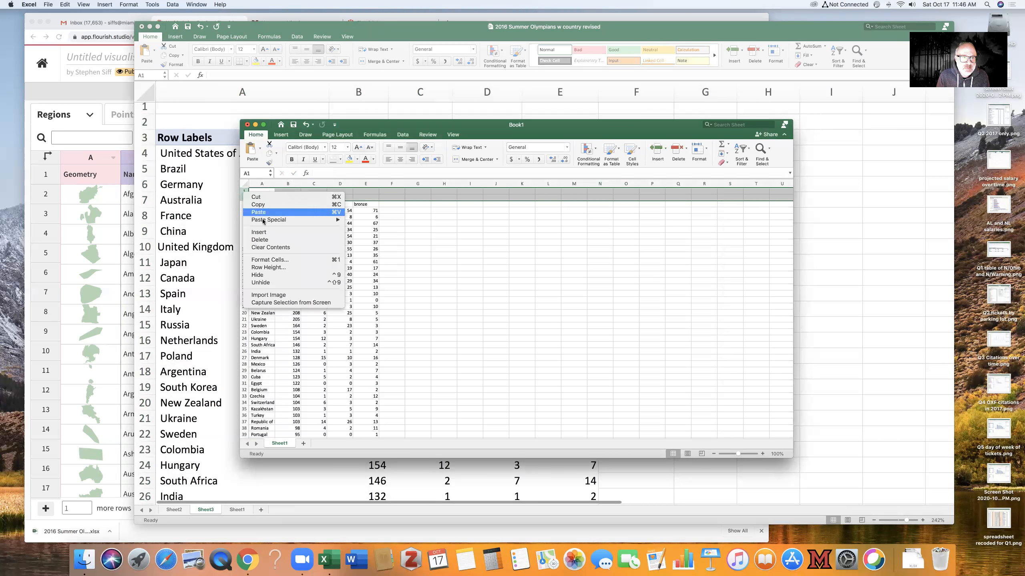
click(273, 240)
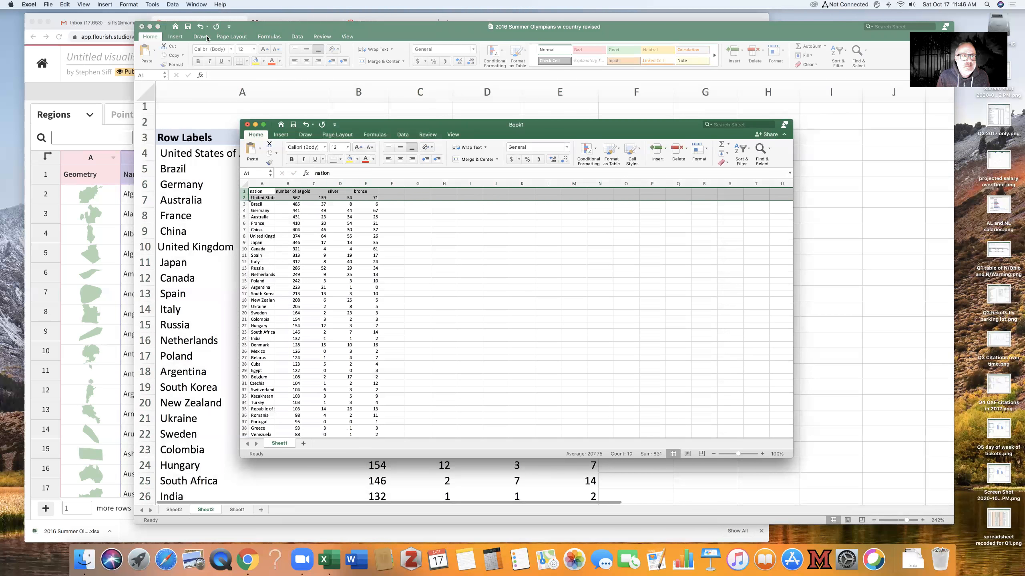
Step: Save the new workbook in Downloads as athlete data for flourish in Excel Workbook (.xlsx) format
click(47, 6)
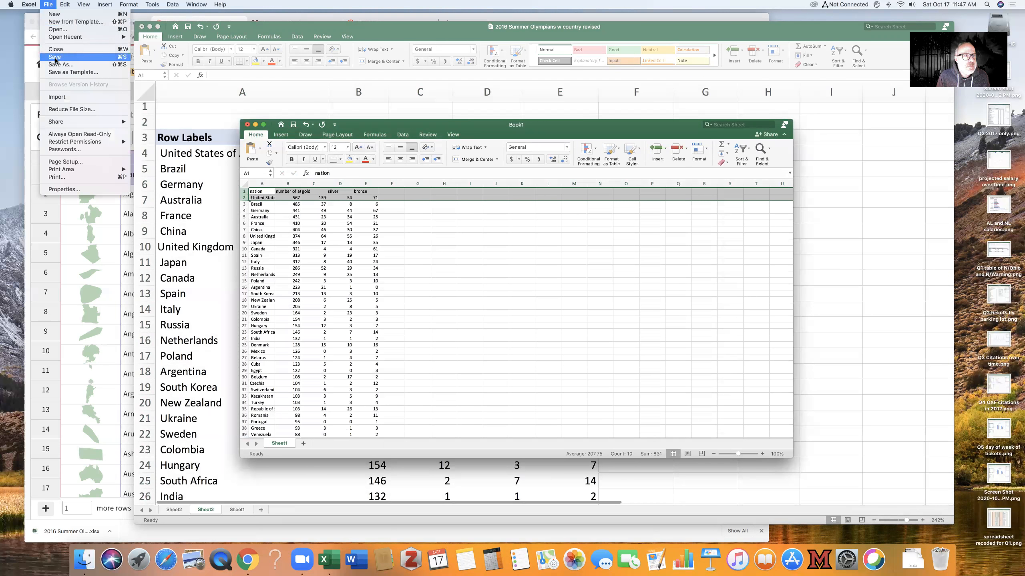
click(59, 65)
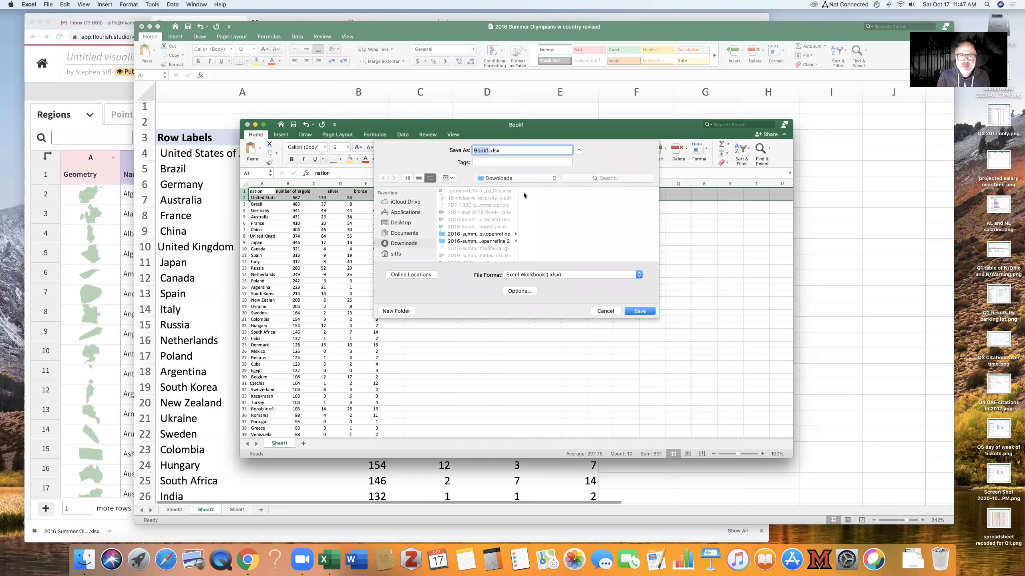
text(ath)
text(lete da)
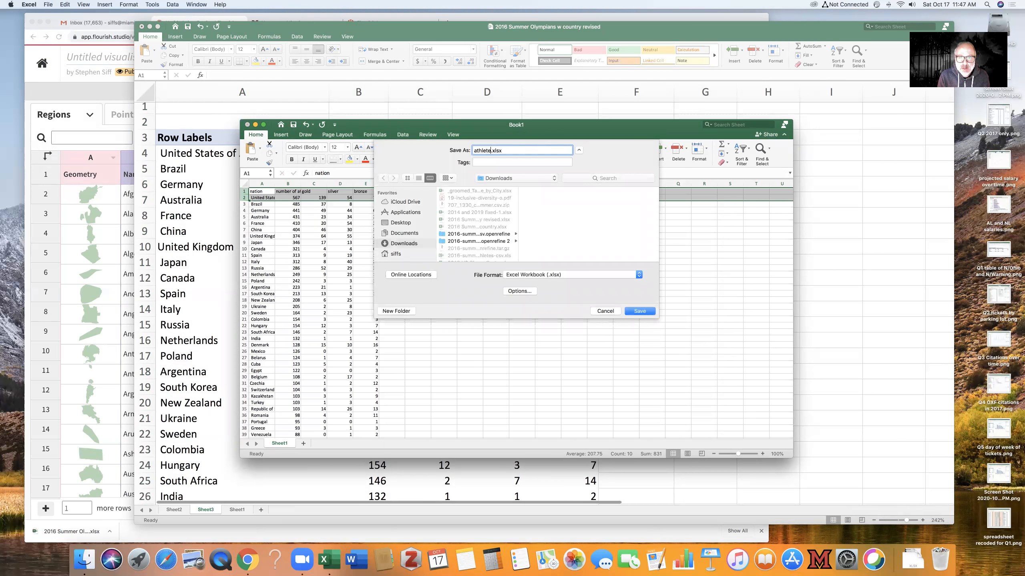
text(ta for flourish)
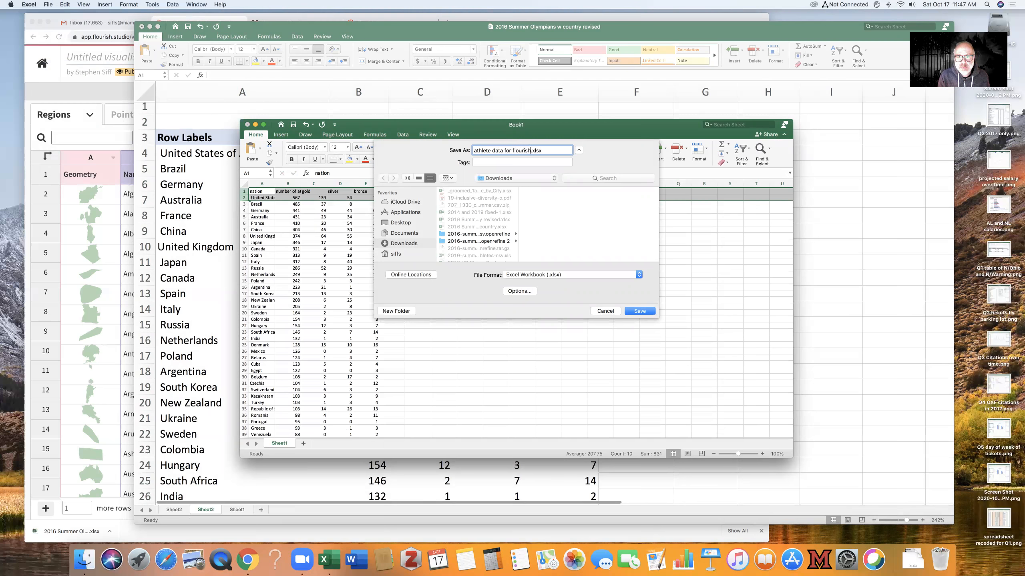
key(Return)
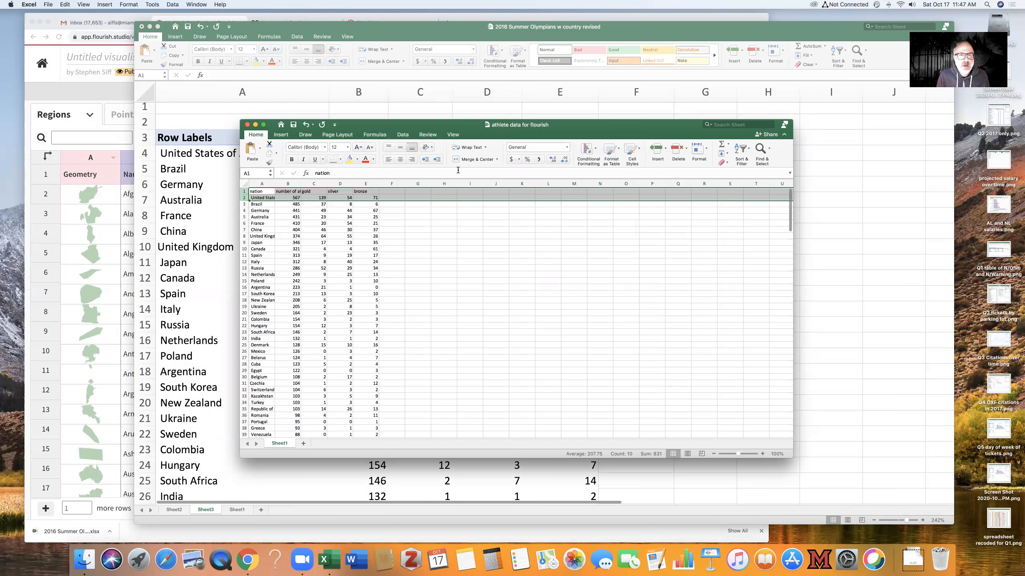
Step: Move the athlete data workbook's window aside and switch to the Flourish map's data sheet in Chrome
drag(441, 130, 575, 175)
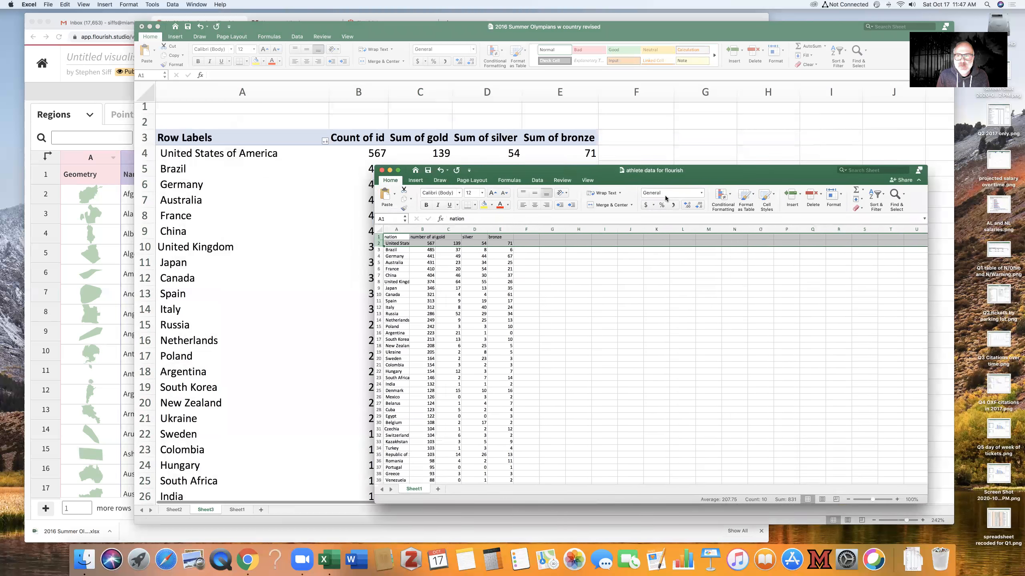
drag(666, 197, 608, 185)
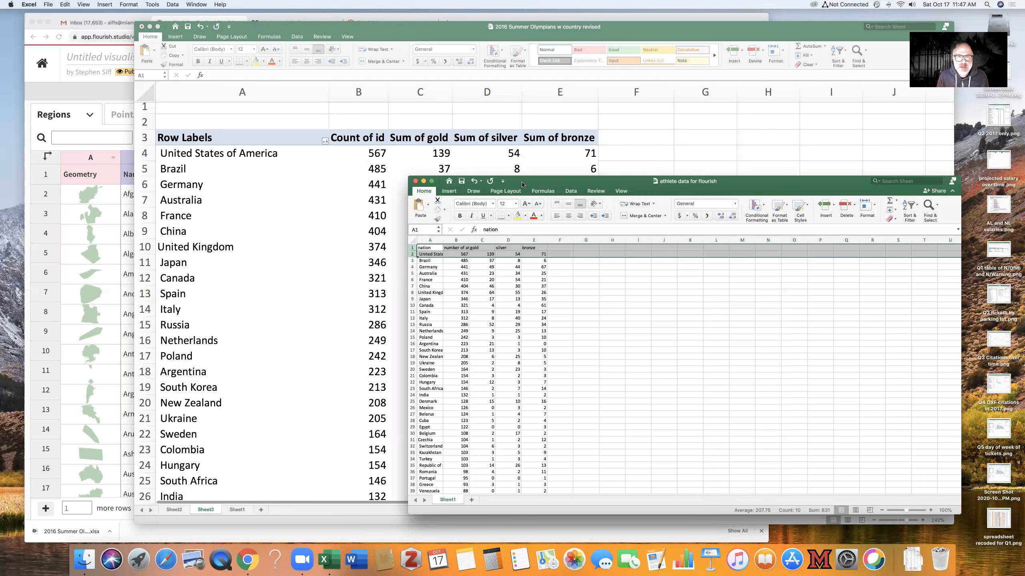
drag(522, 184, 680, 184)
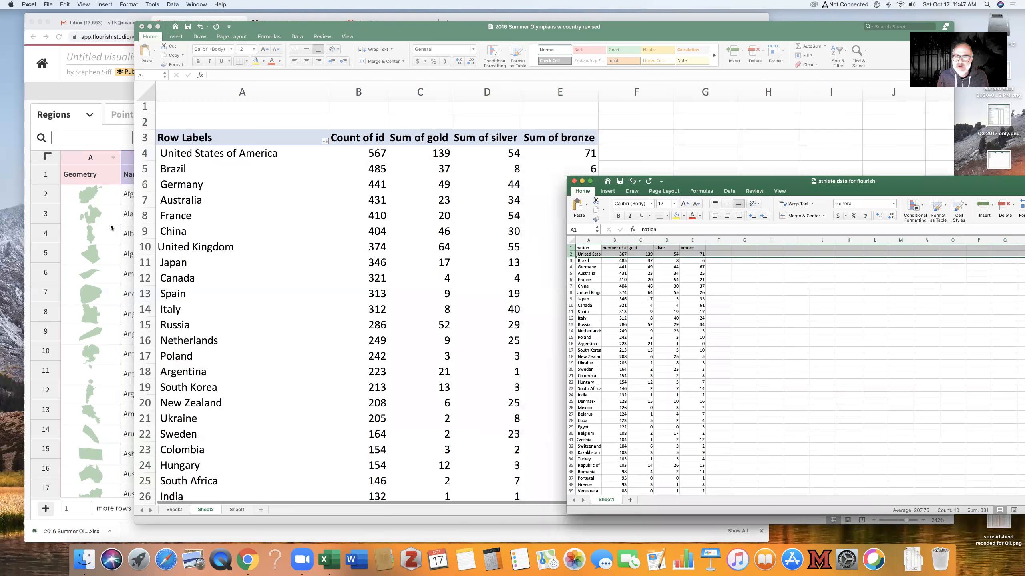
click(110, 224)
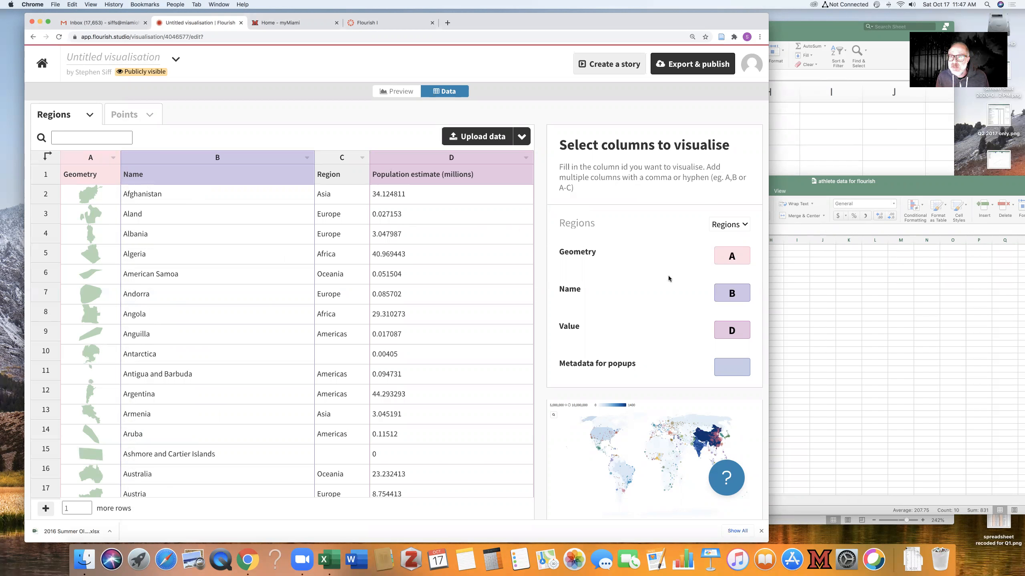
Step: Upload athlete data for flourish.xlsx from Downloads in merge mode and import it publicly into the Regions sheet
click(520, 138)
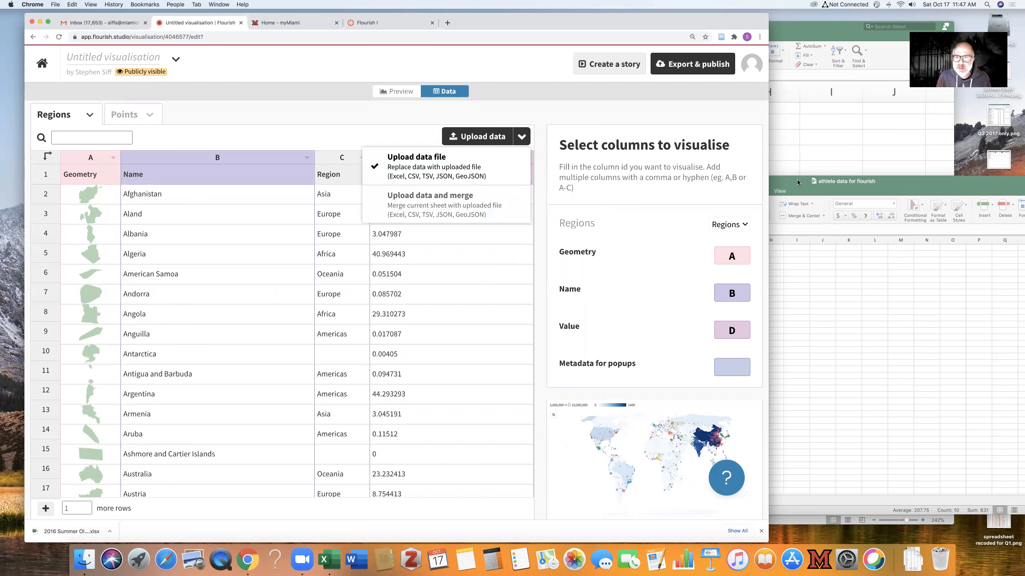
click(493, 200)
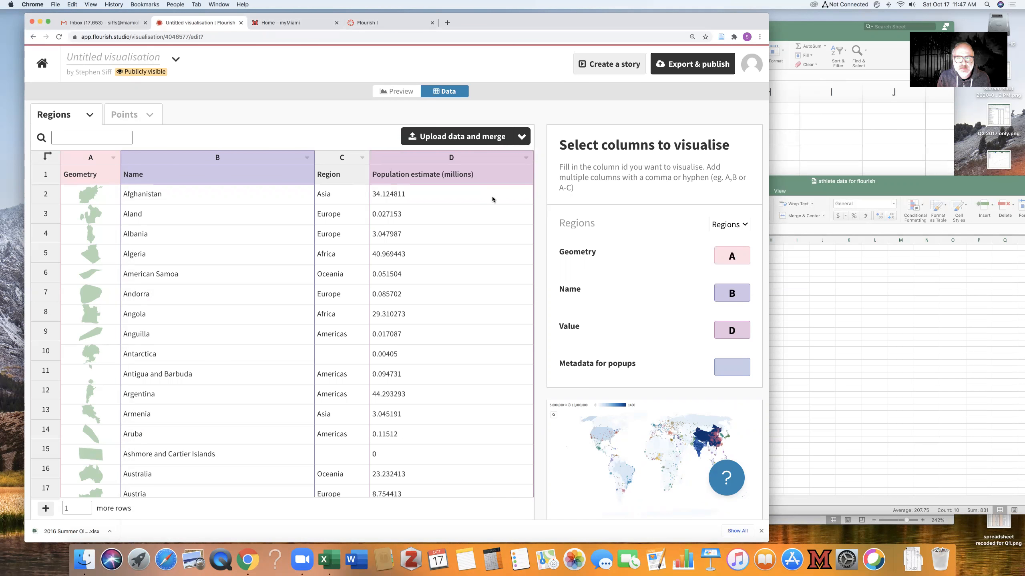
click(451, 145)
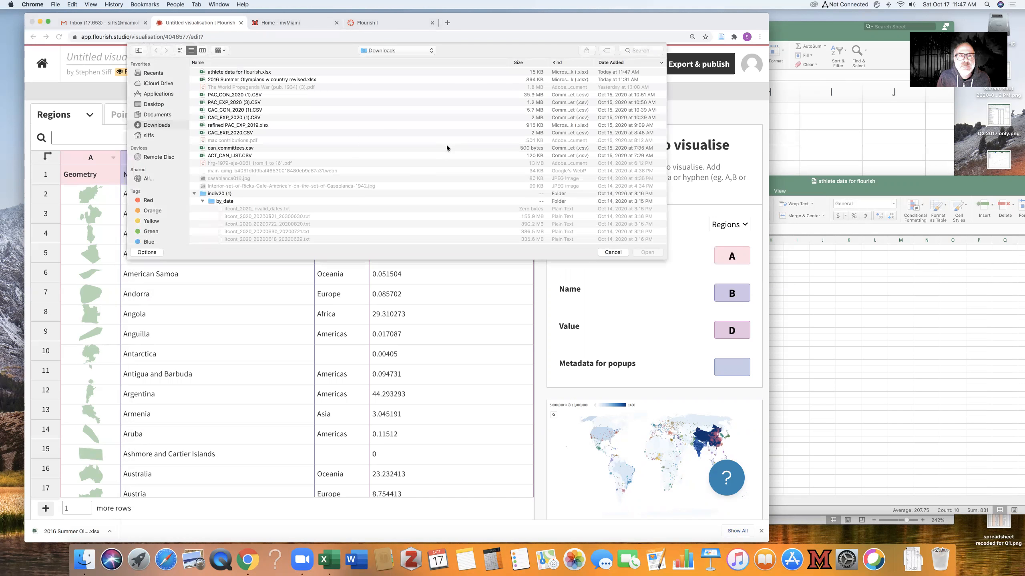
click(262, 72)
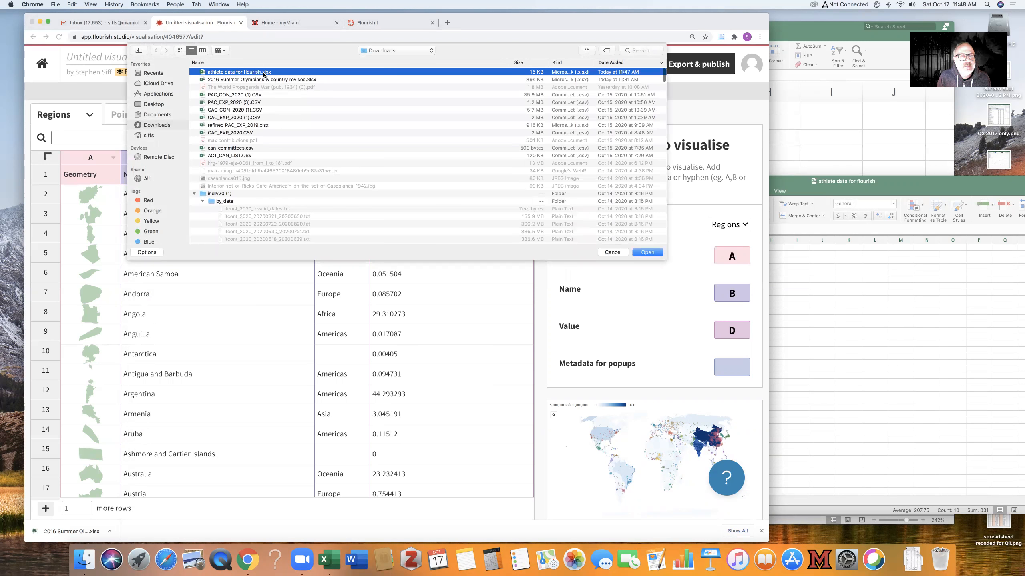
click(648, 253)
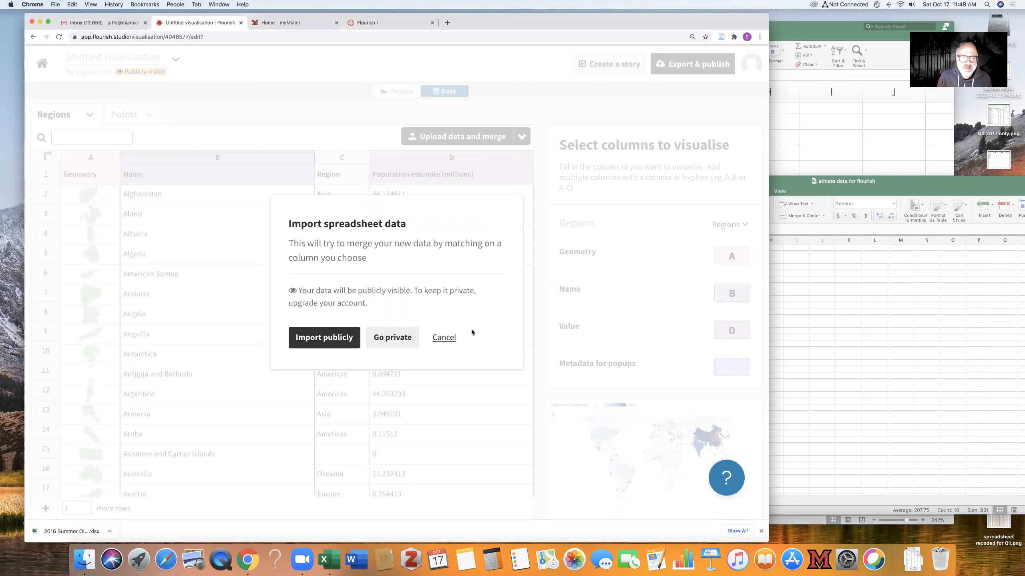
click(313, 339)
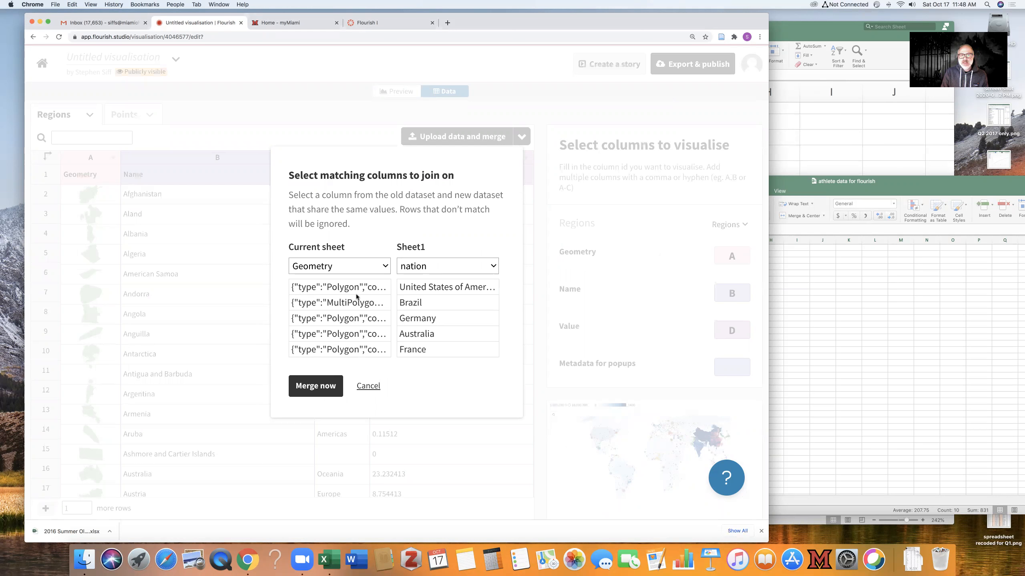
Step: Merge the uploaded data by matching the current sheet's Name column with Sheet1's nation column, and continue to column selection
click(382, 268)
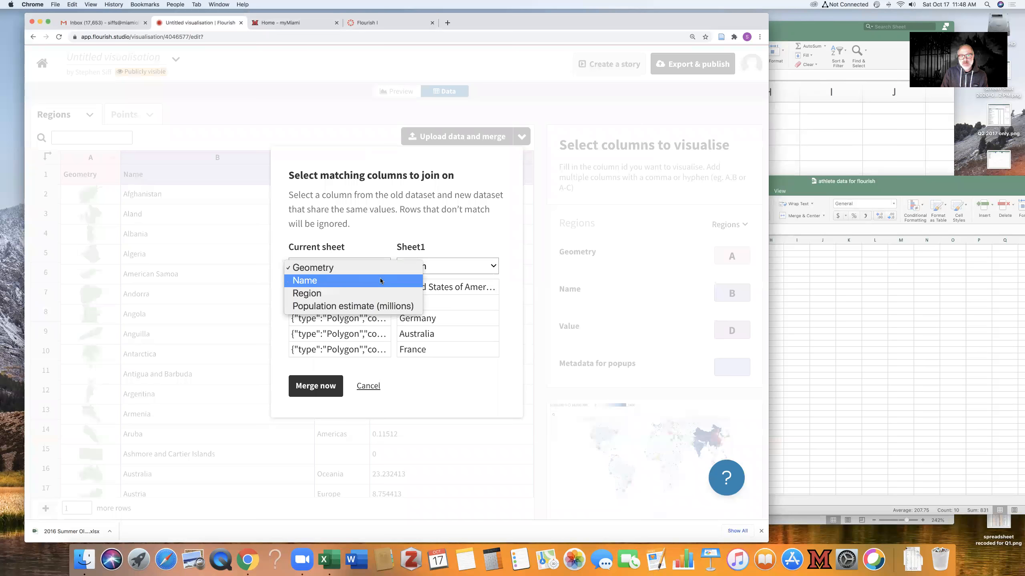
click(380, 280)
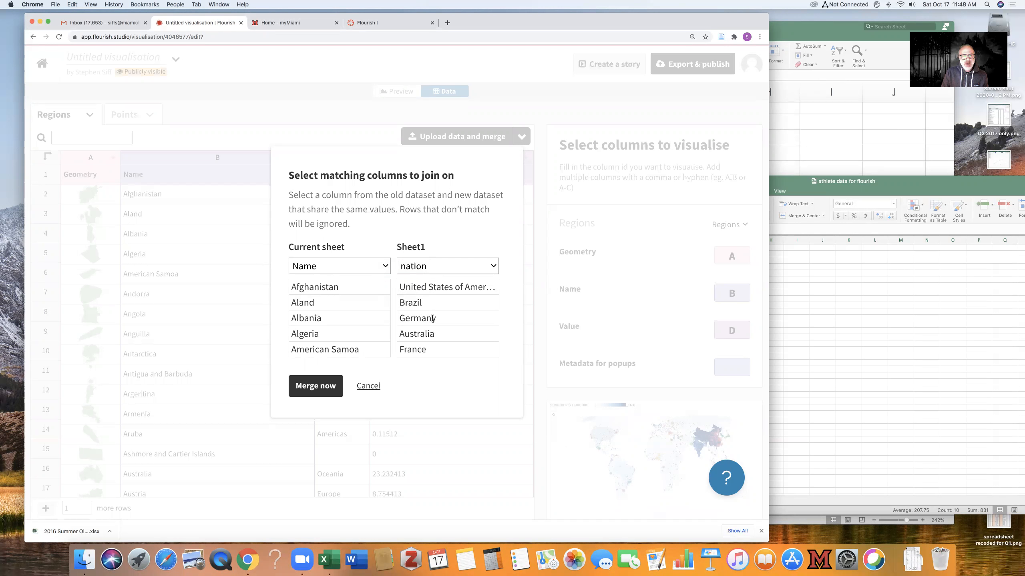
click(326, 389)
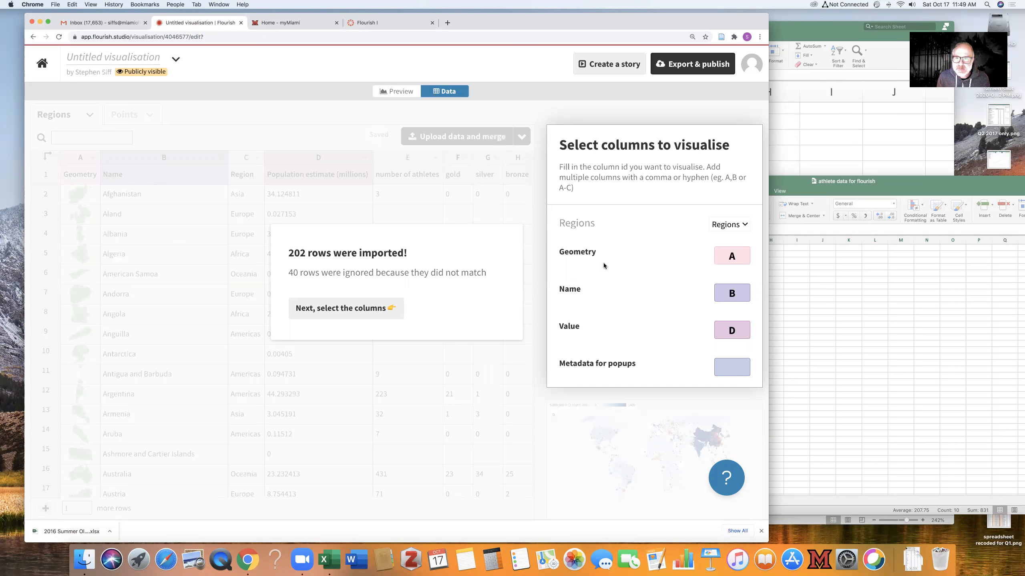
click(363, 308)
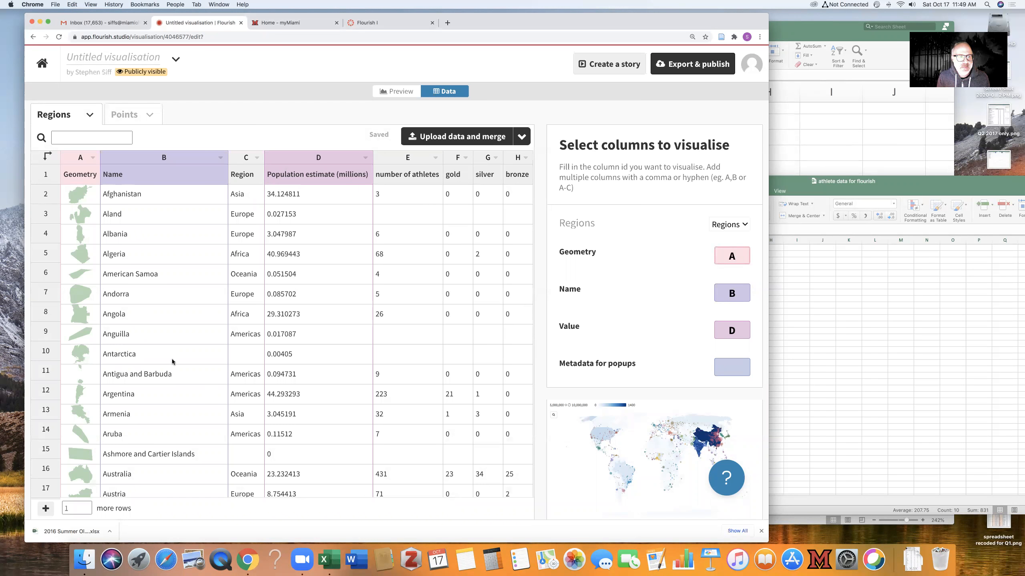
Step: Examine merged rows without athlete data, such as Antarctica and Ashmore and Cartier Islands
click(46, 351)
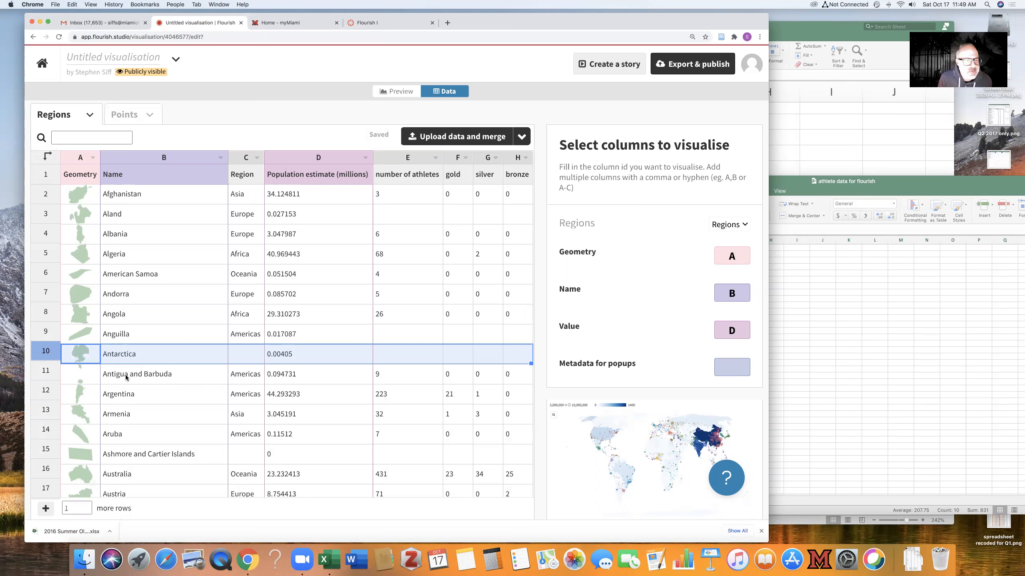
scroll(127, 375, down, 3)
scroll(123, 371, down, 3)
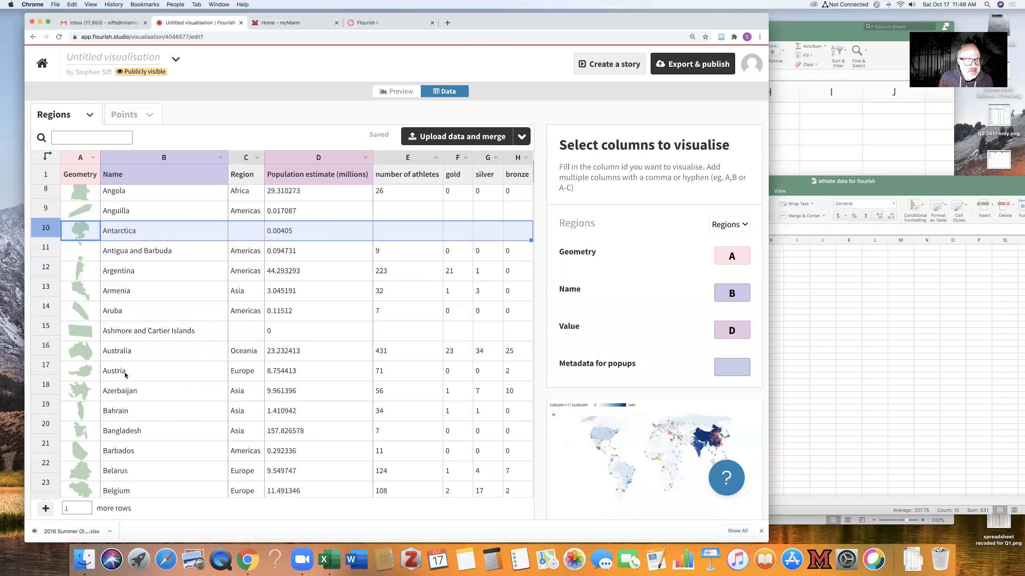
scroll(125, 373, down, 1)
click(73, 308)
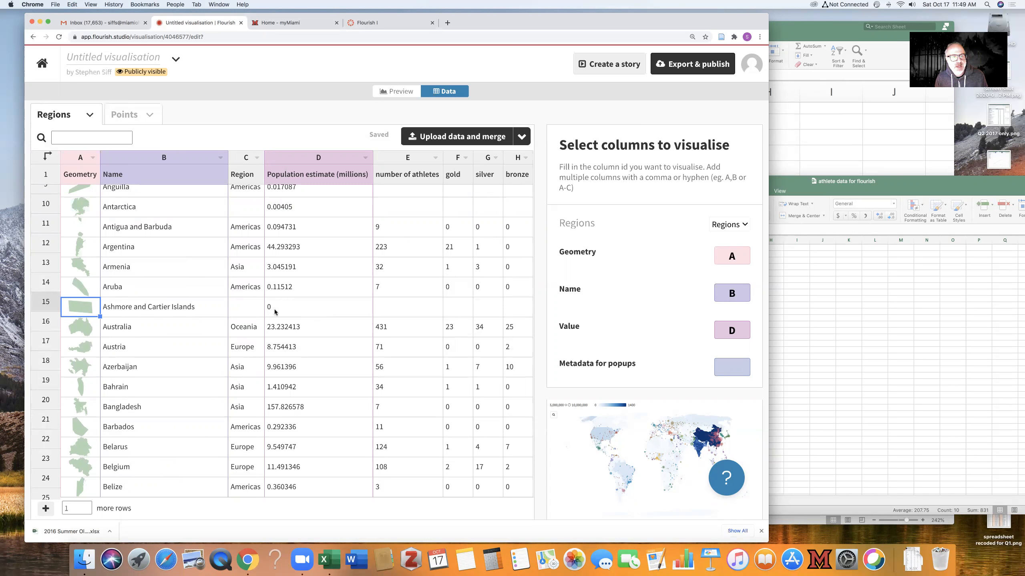
scroll(277, 326, up, 5)
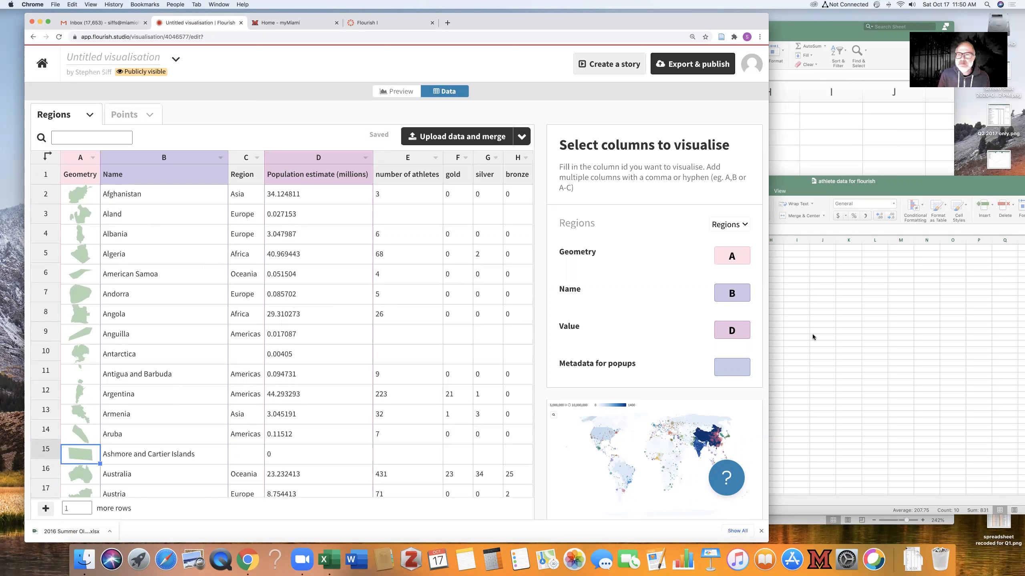
Step: Widen the browser window and review the merged columns against the Regions column assignments
drag(765, 331, 932, 328)
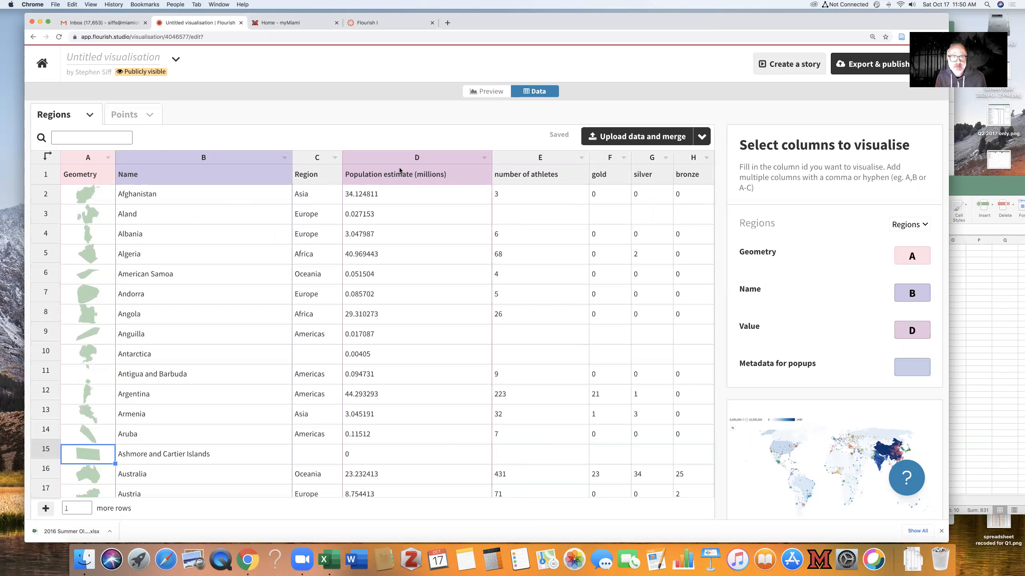
scroll(564, 242, down, 2)
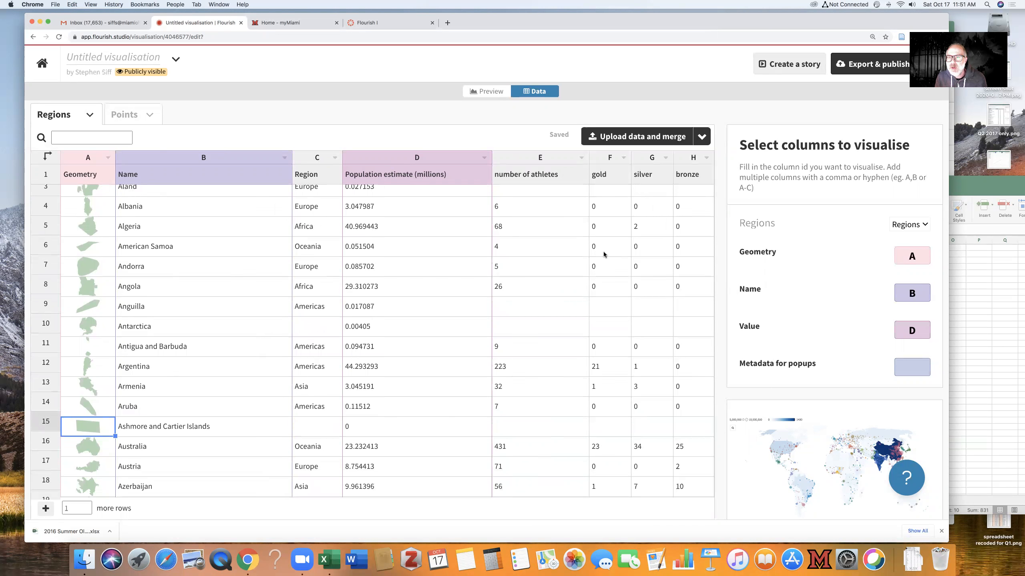
scroll(801, 283, down, 2)
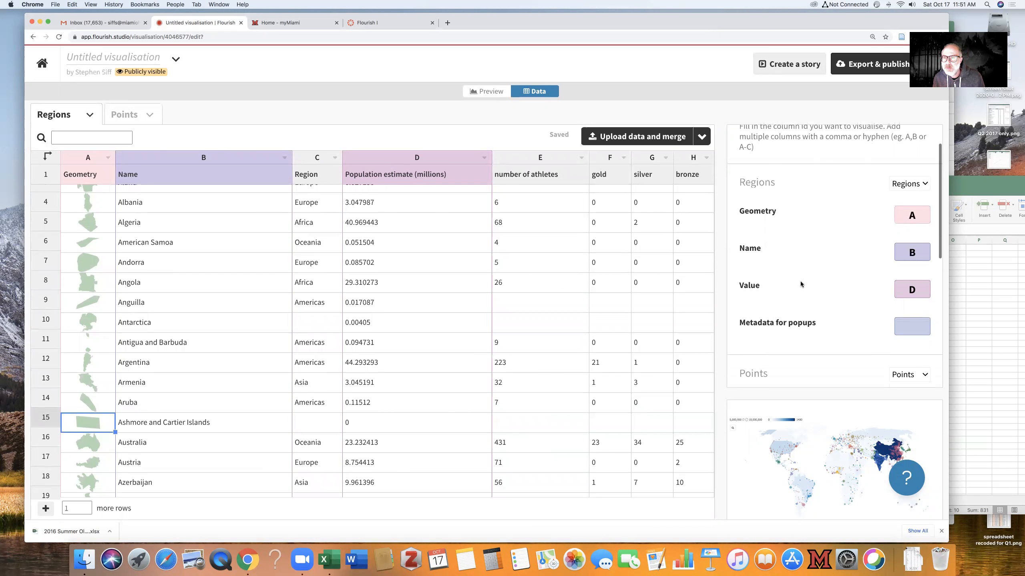
scroll(800, 281, up, 1)
scroll(658, 253, up, 2)
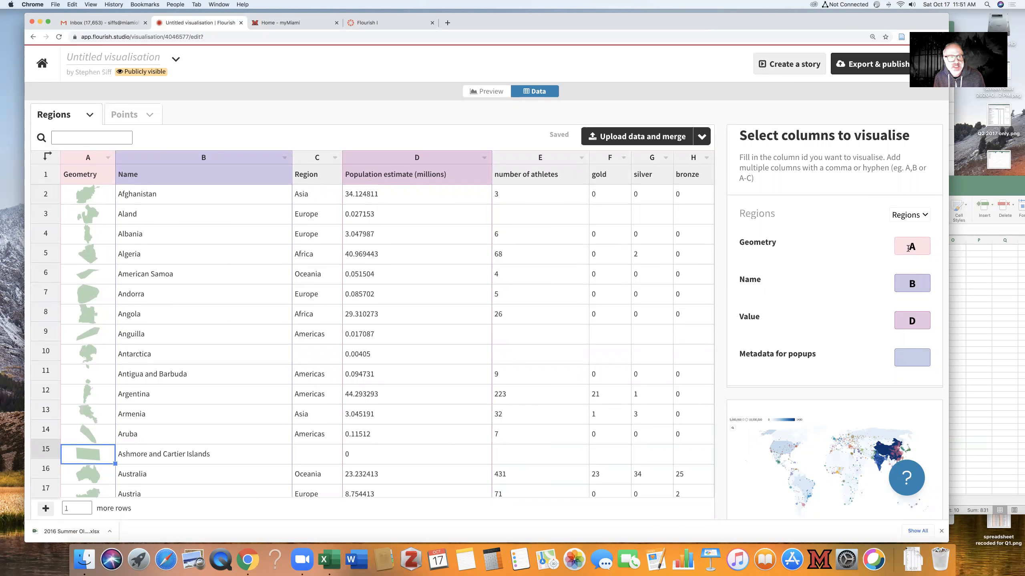
scroll(826, 268, down, 1)
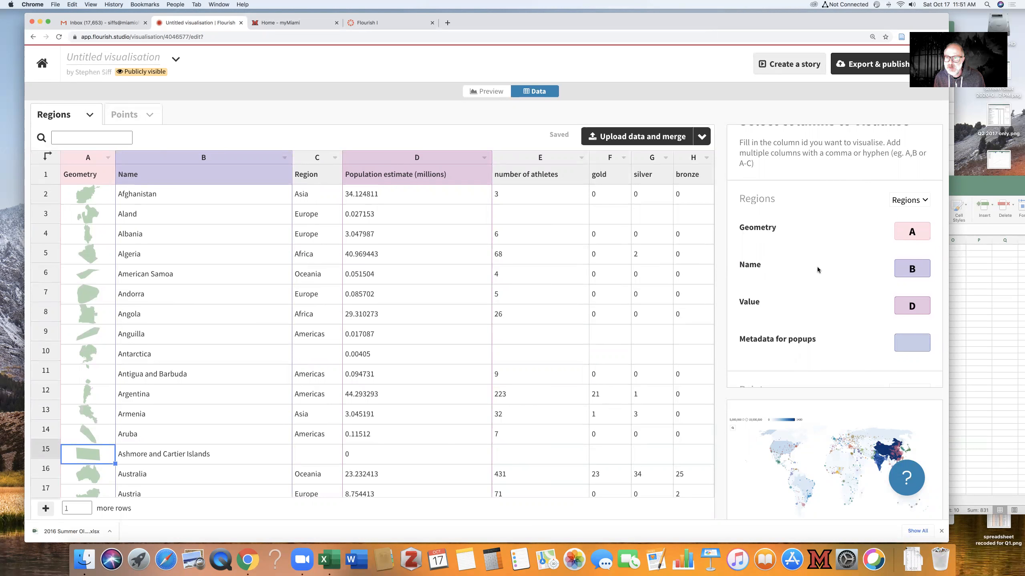
click(817, 268)
scroll(879, 271, down, 3)
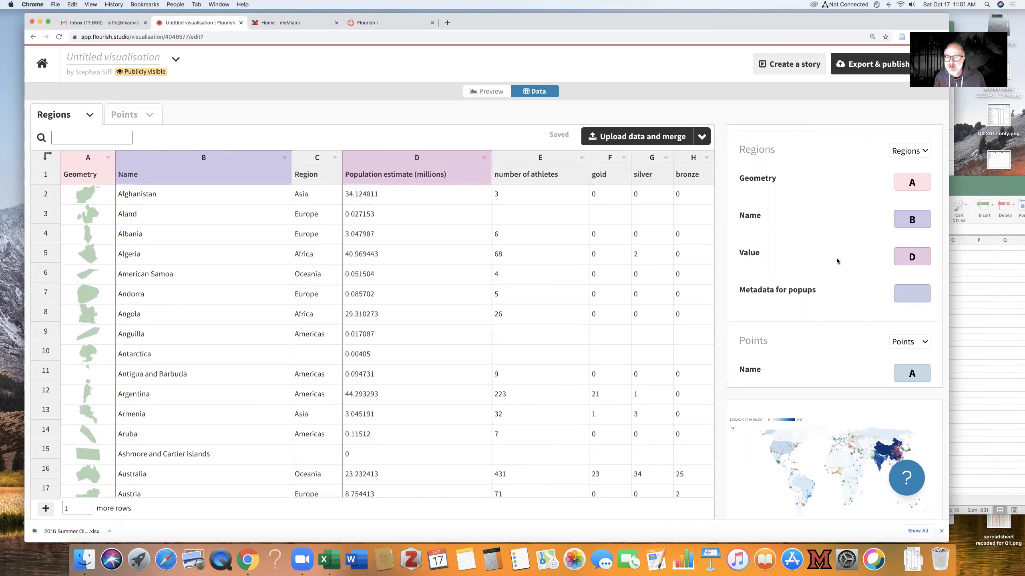
scroll(837, 261, down, 1)
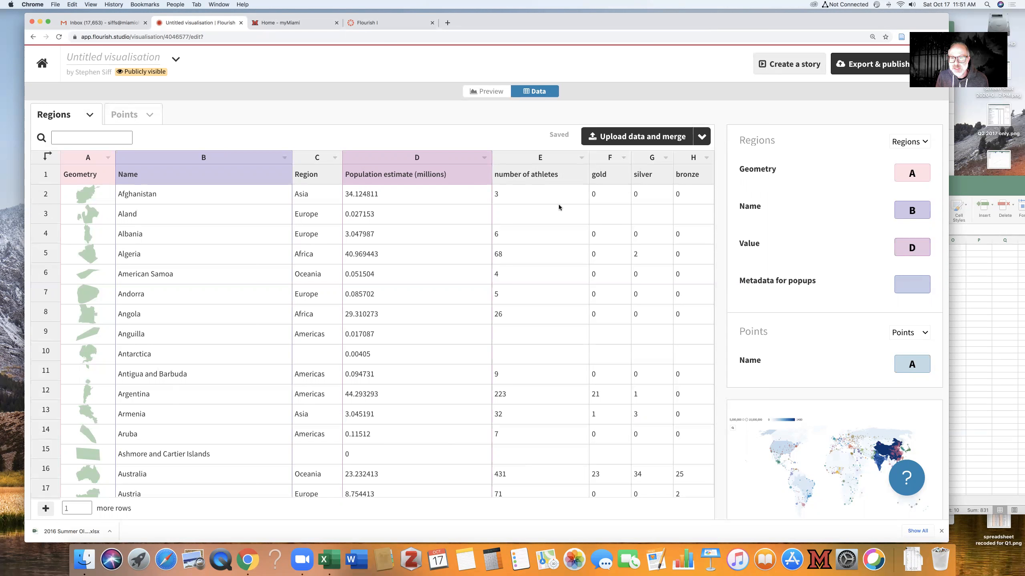
scroll(772, 184, up, 1)
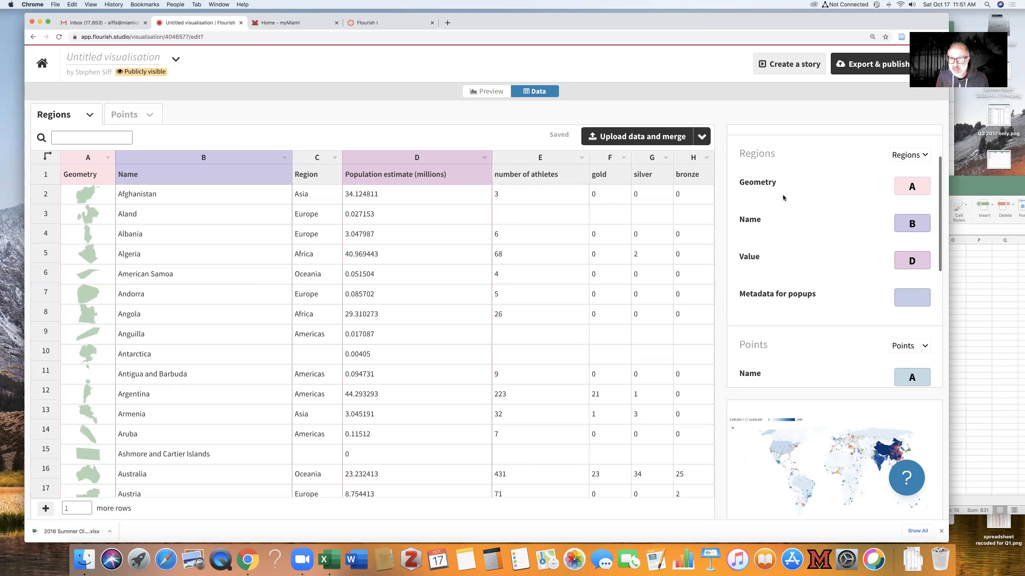
scroll(778, 203, down, 1)
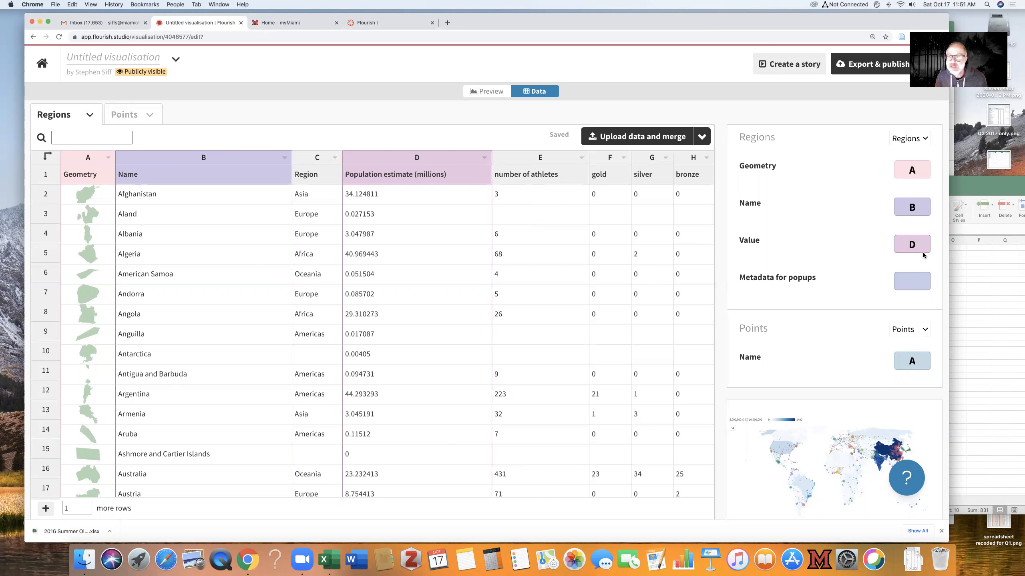
Step: Set the Regions Value column to E, number of athletes, and preview the map
drag(924, 243, 901, 243)
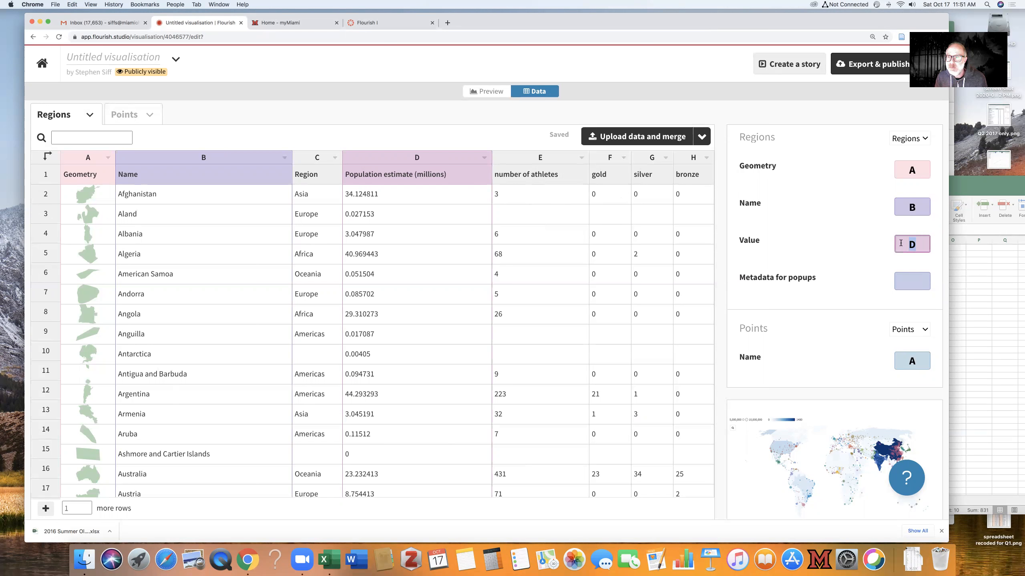
text(E)
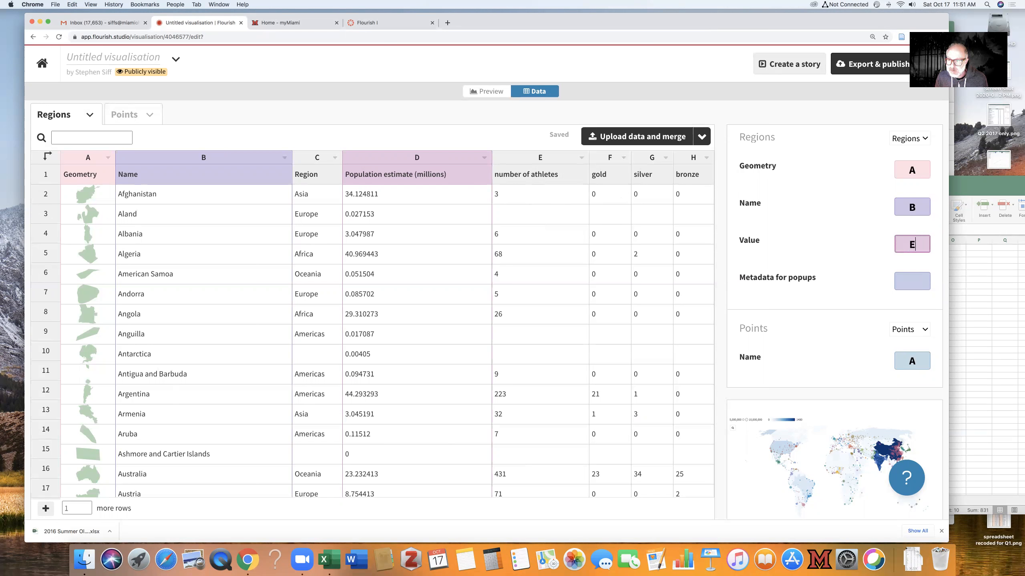
scroll(843, 242, down, 5)
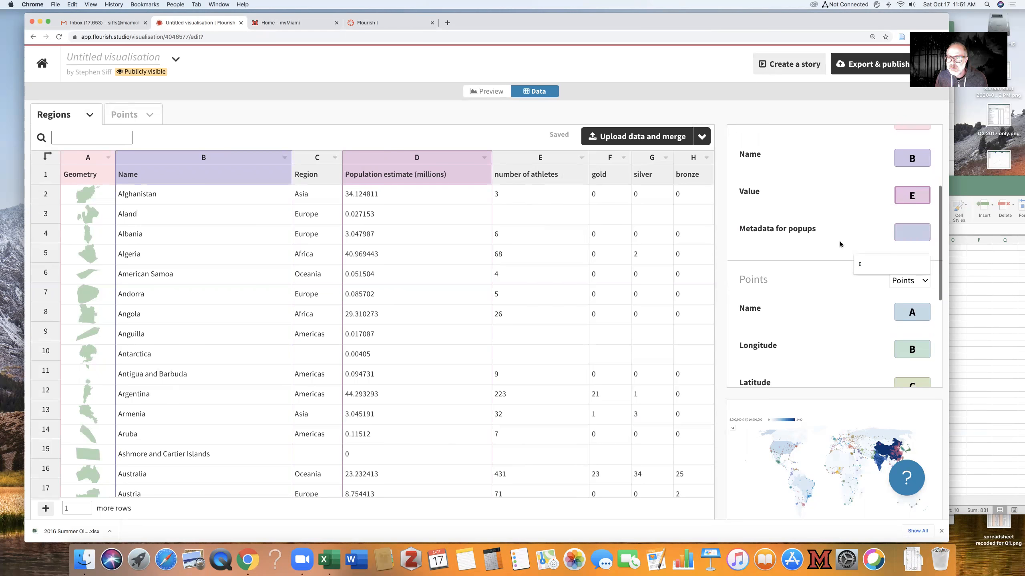
scroll(840, 244, up, 4)
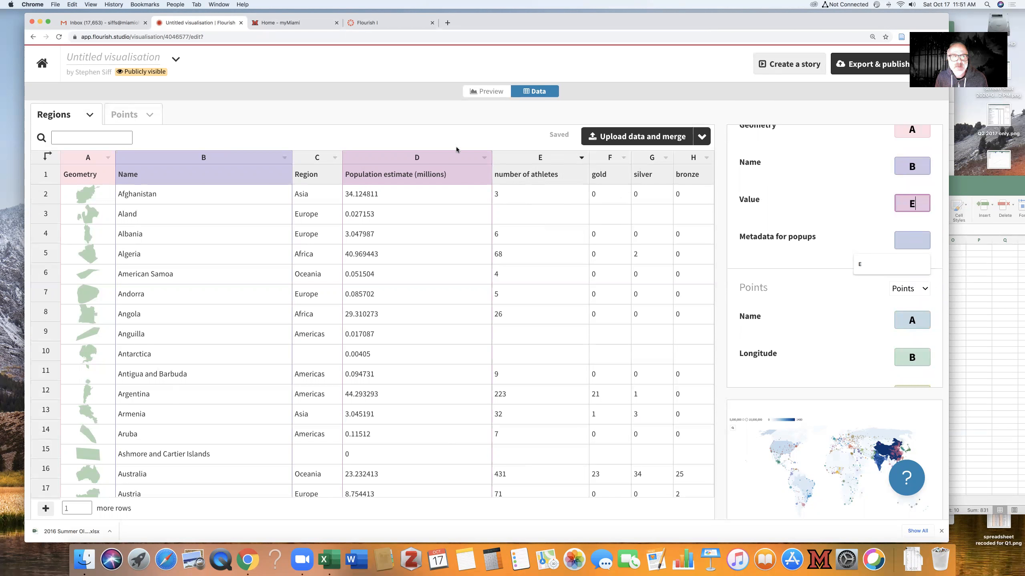
click(360, 117)
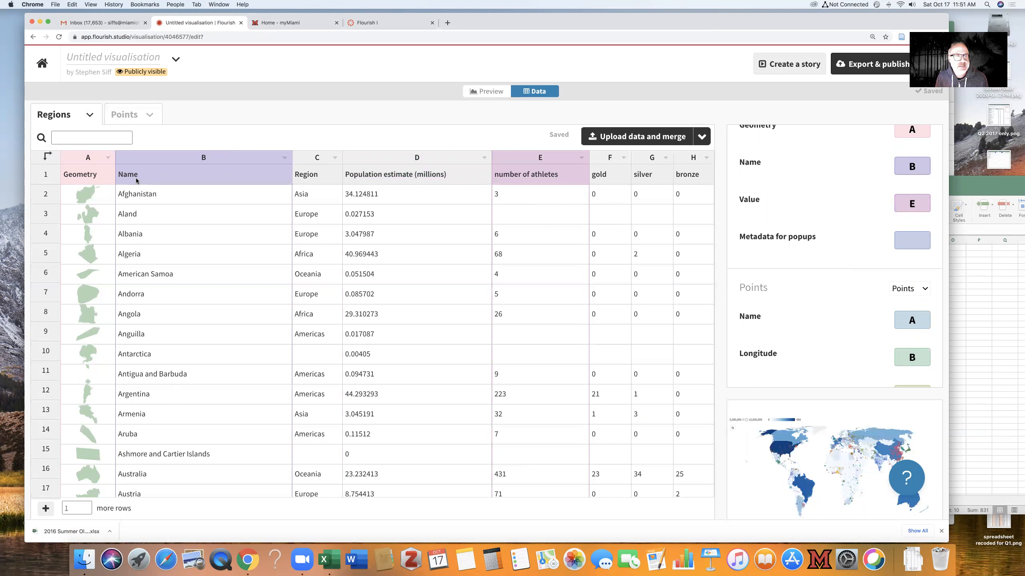
click(475, 95)
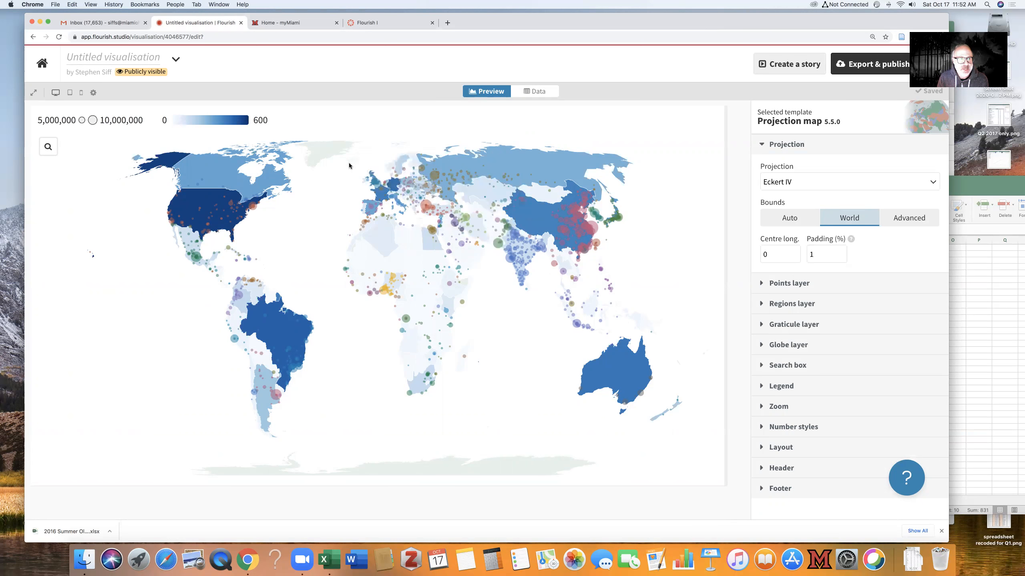
Step: Return to the data sheet and switch the Points layer's data source to the Regions sheet
click(532, 92)
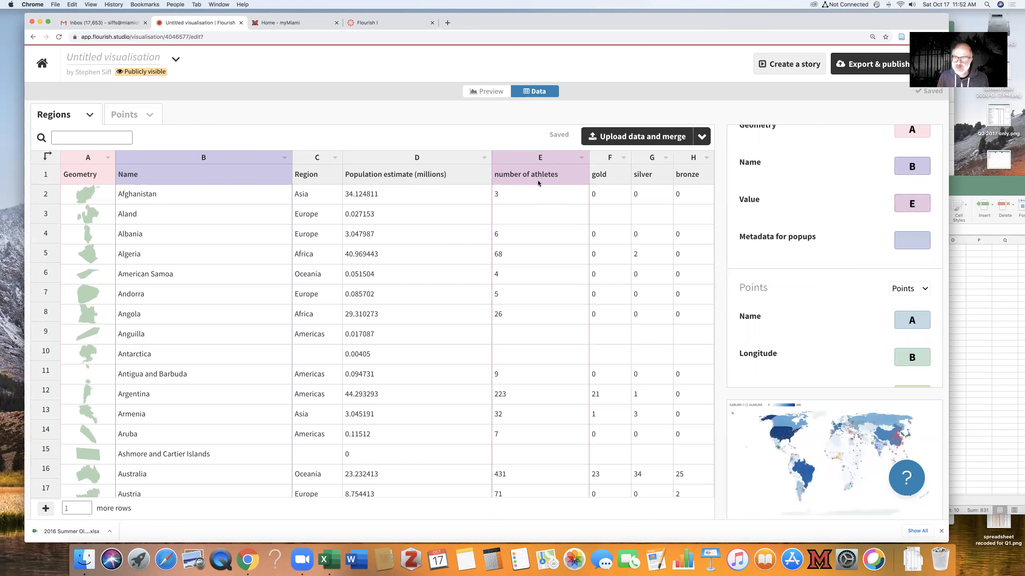
scroll(858, 289, down, 1)
scroll(858, 289, down, 5)
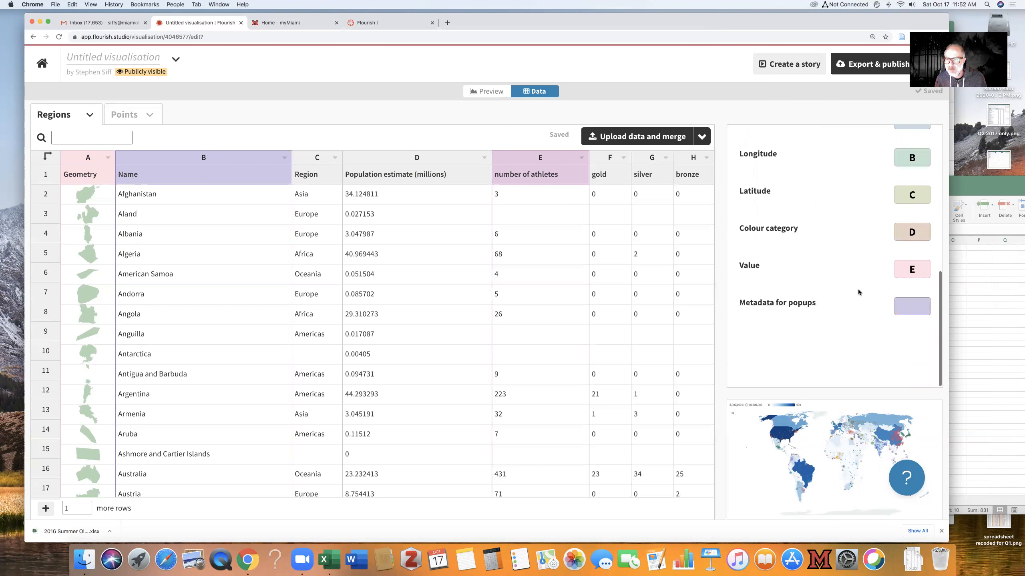
scroll(831, 263, down, 3)
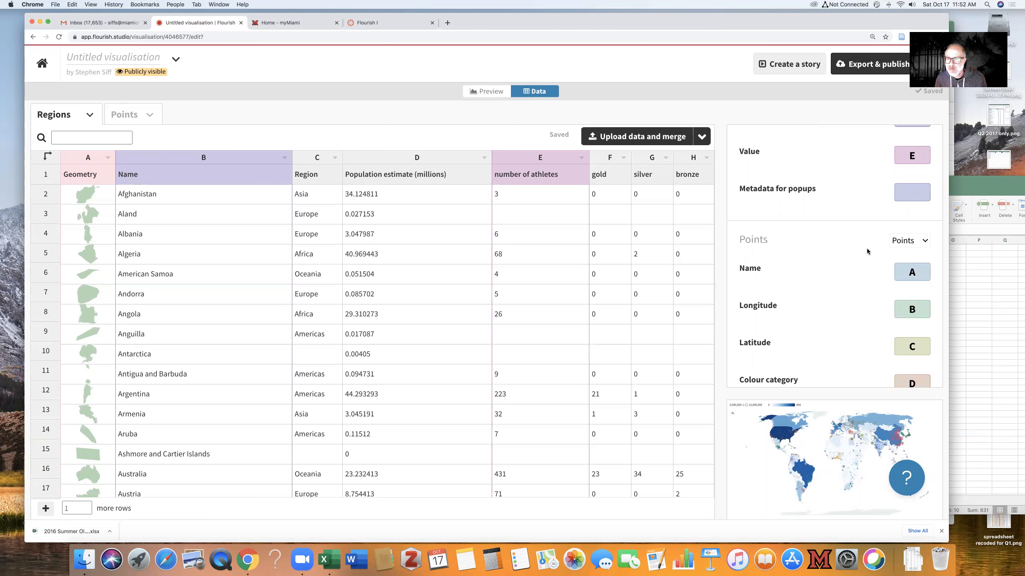
scroll(868, 251, up, 1)
scroll(868, 251, down, 1)
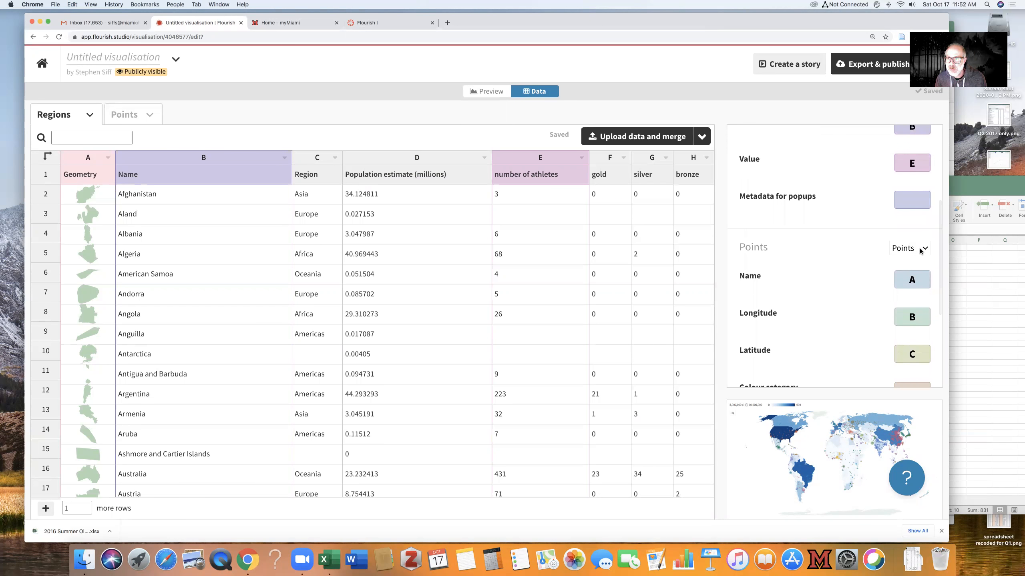
click(920, 250)
click(920, 251)
click(920, 250)
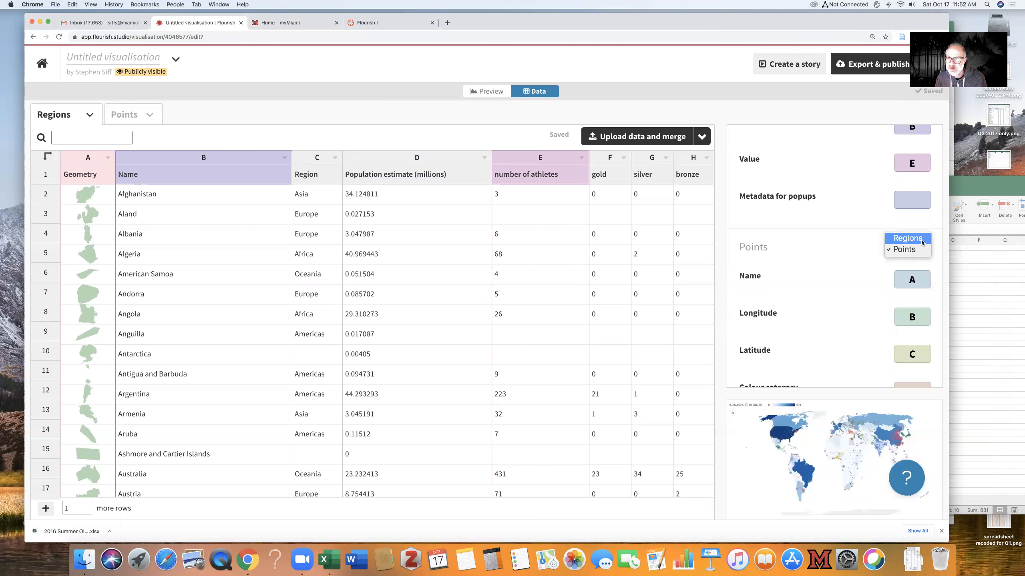
click(921, 239)
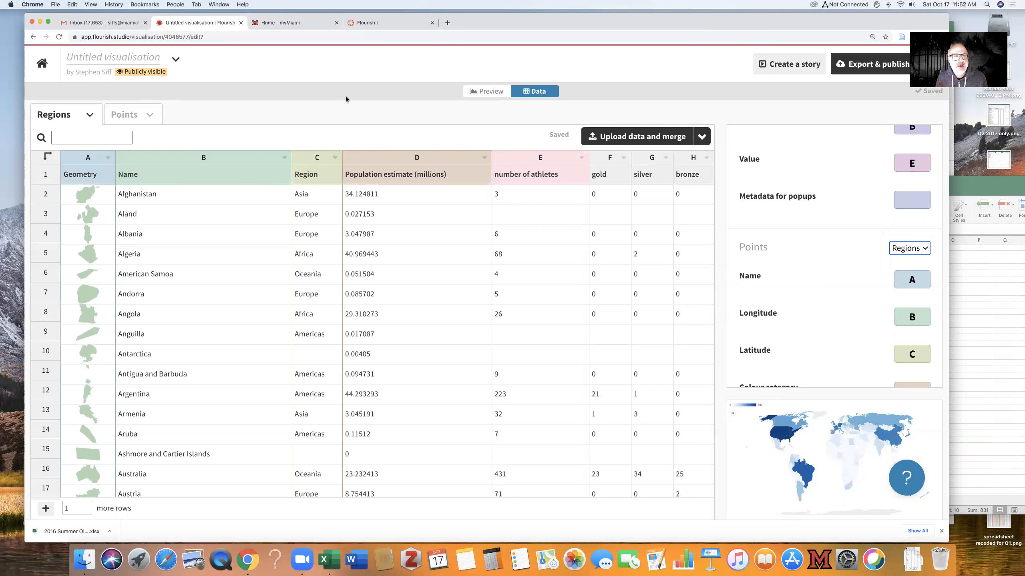
Step: Preview the shaded map and check the number-of-athletes popups for the United States, China and Australia
click(481, 92)
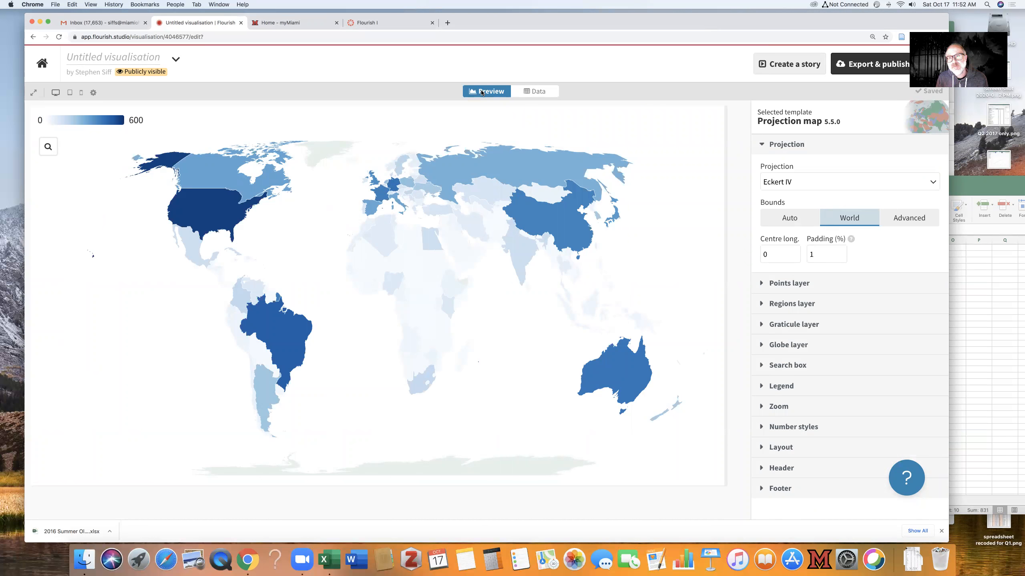
mouse_move(236, 202)
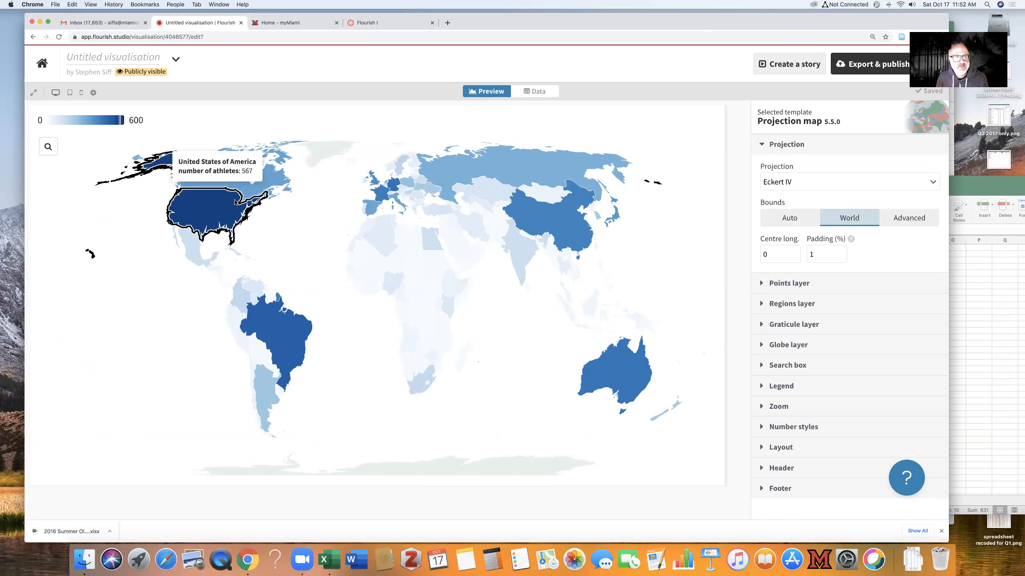
mouse_move(512, 218)
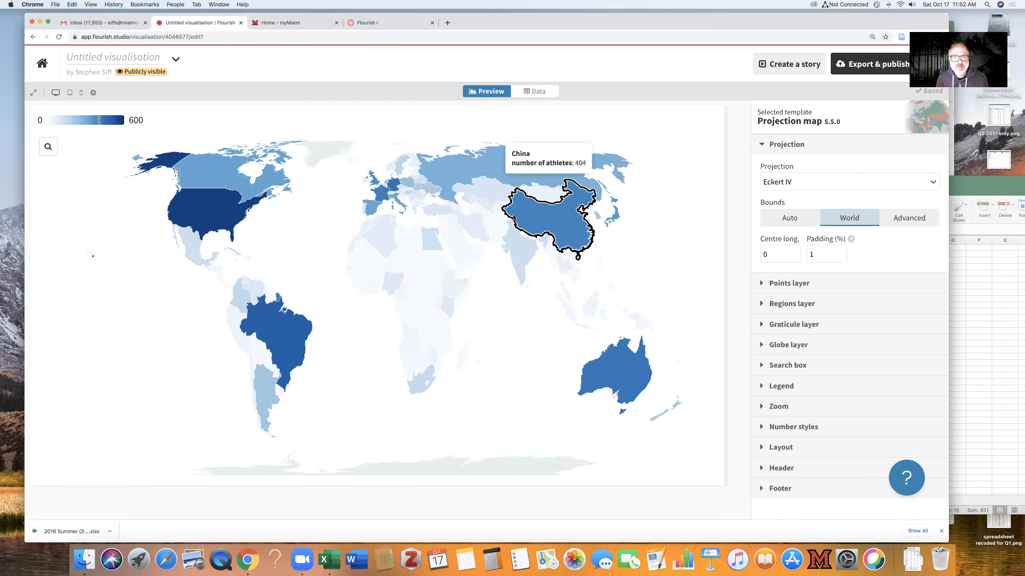
scroll(566, 264, down, 1)
mouse_move(614, 353)
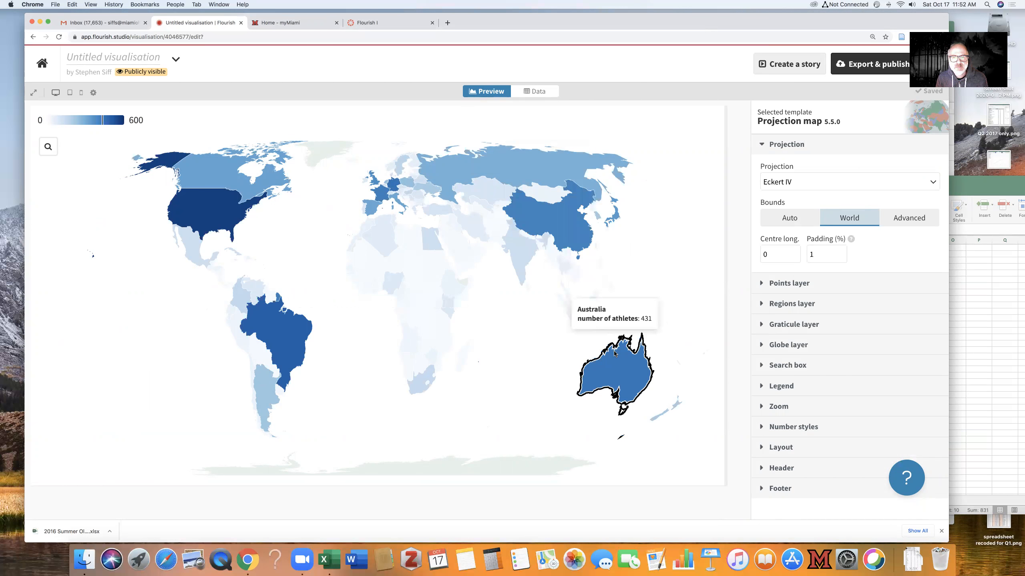
Step: Compare the Points and Regions data sheets and review the column assignments of the Points layer
click(532, 92)
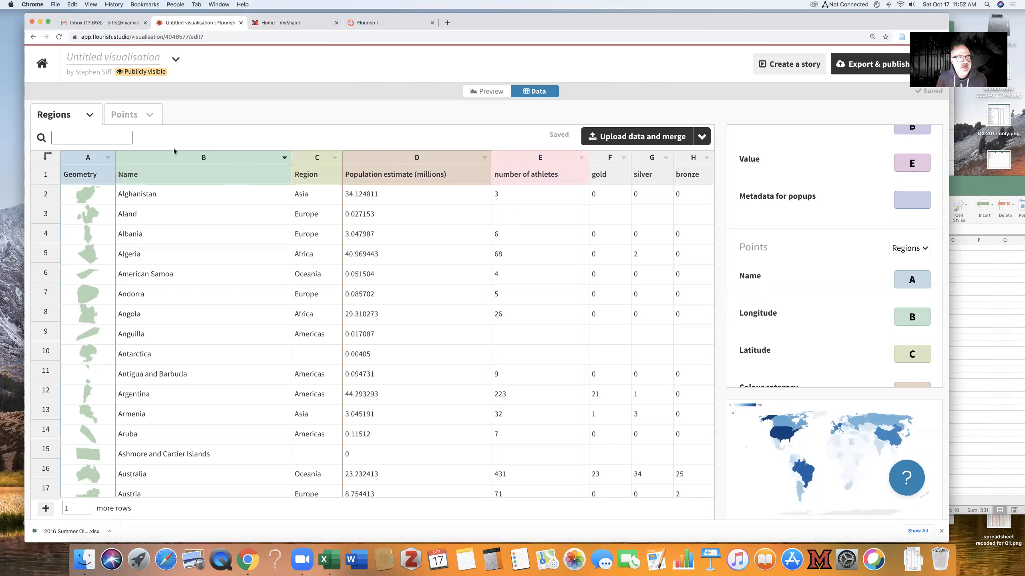
click(128, 115)
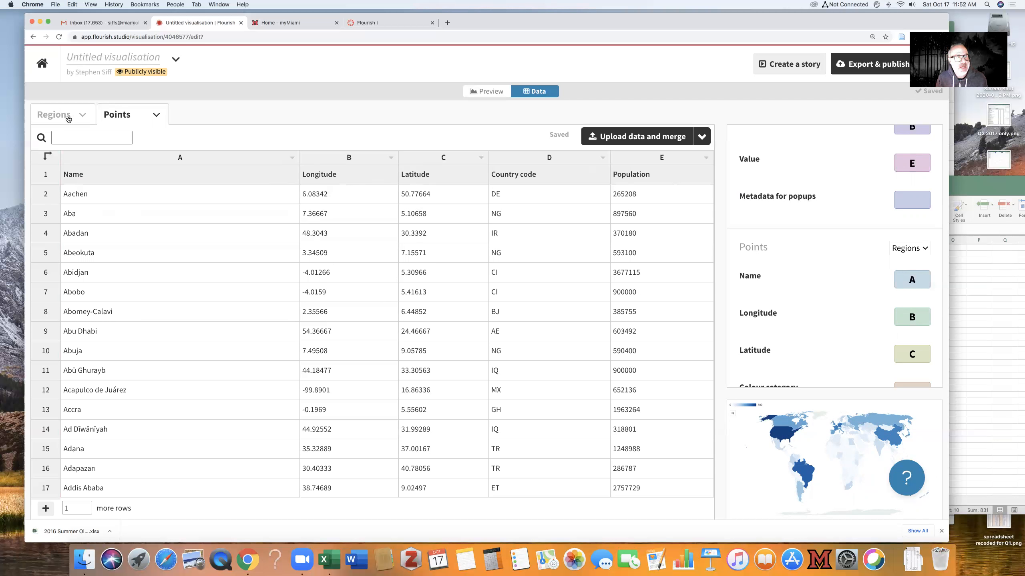
click(56, 115)
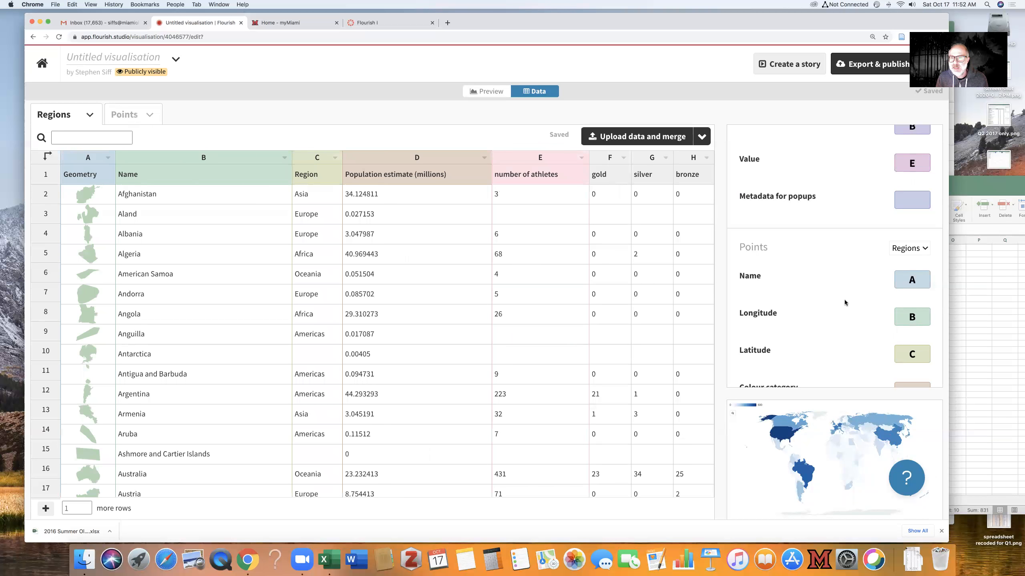
scroll(842, 301, down, 2)
scroll(841, 300, up, 3)
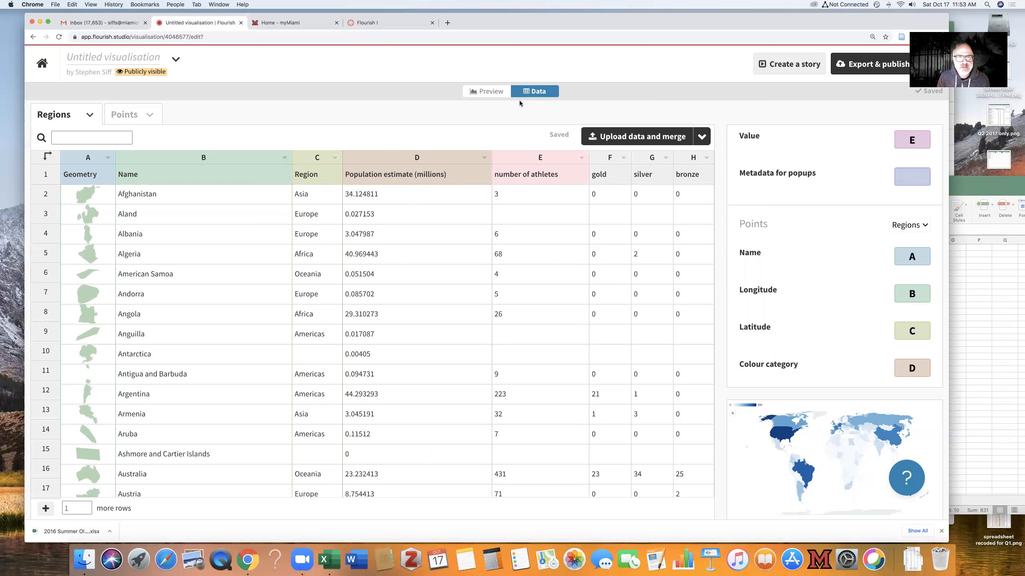
Step: Preview the map in a narrower browser window and check the athlete popup for Russia
click(494, 94)
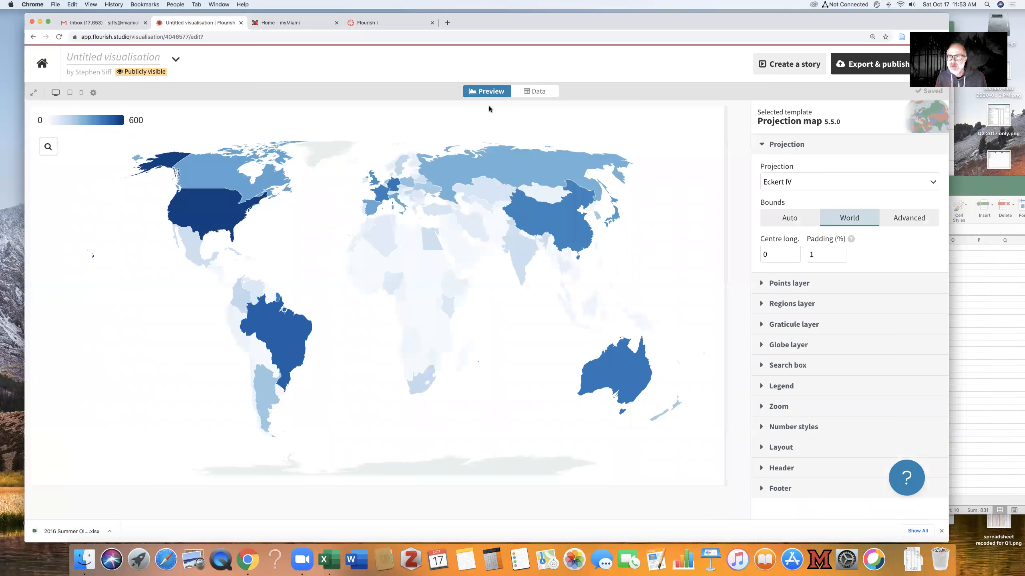
drag(950, 190, 871, 193)
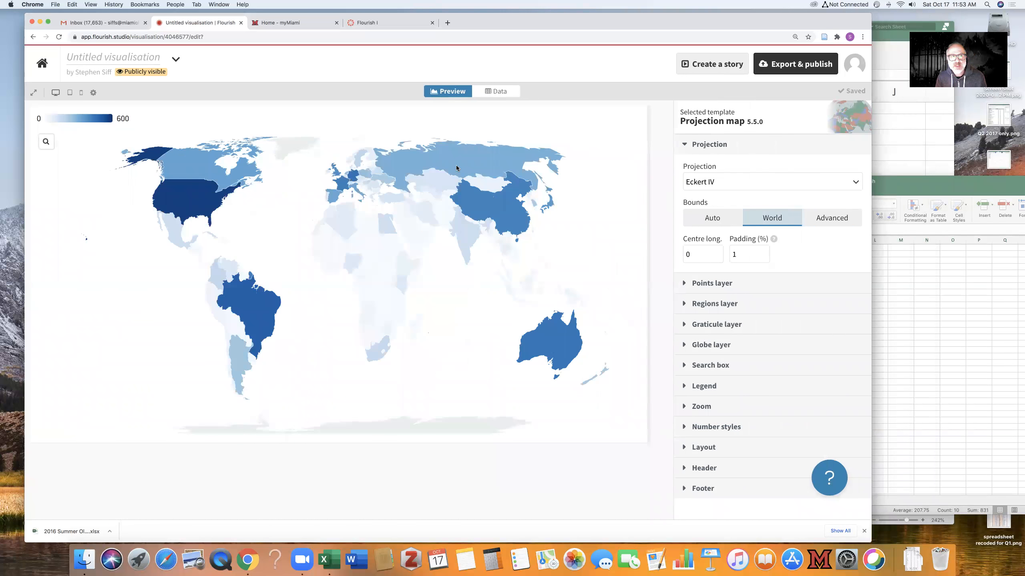
mouse_move(468, 163)
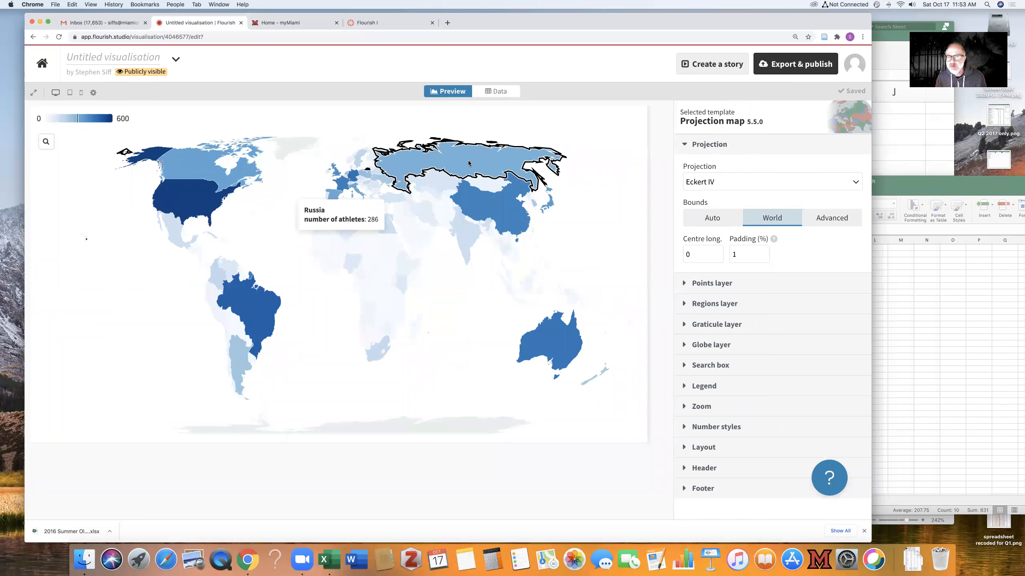
Step: Title the visualisation "Where are Olympians from?"
click(100, 53)
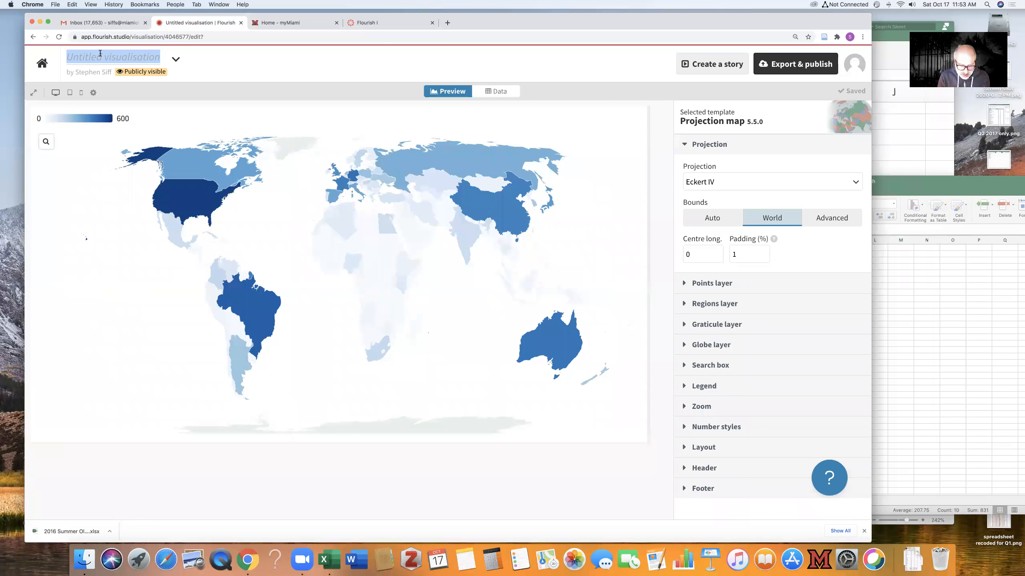
text(W)
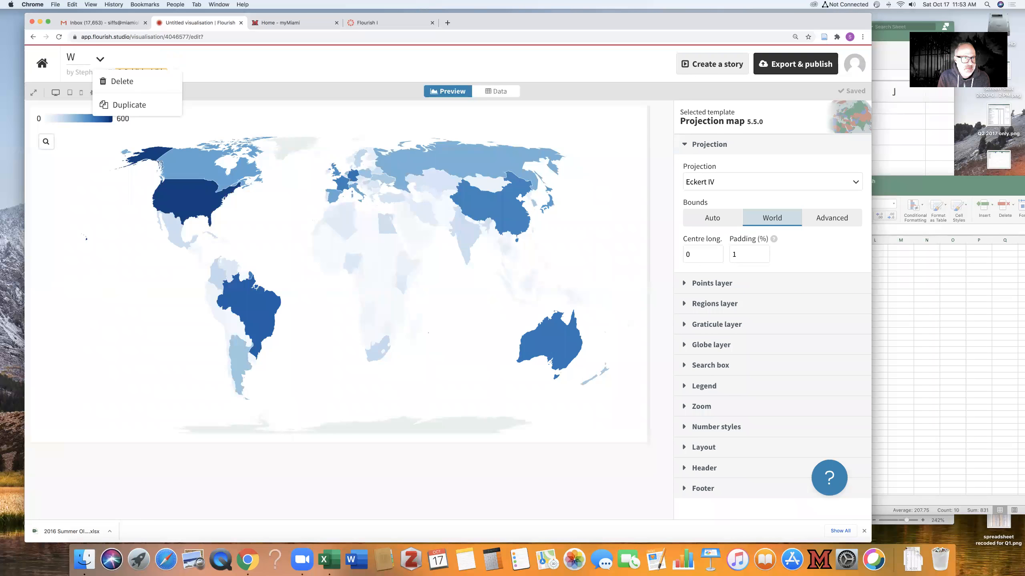
text(orld )
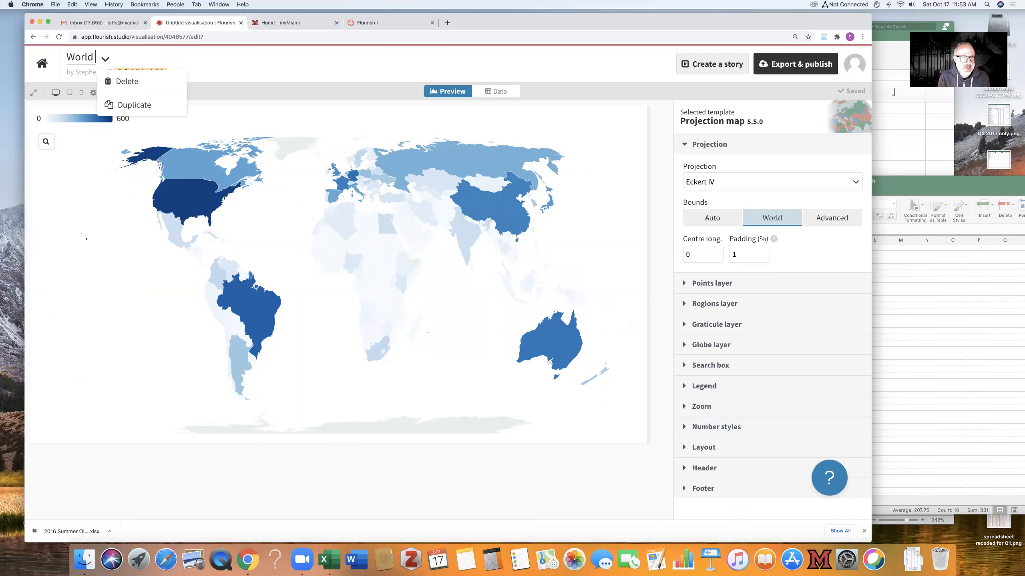
text(mp)
key(BackSpace)
key(BackSpace)
key(BackSpace)
key(BackSpace)
key(BackSpace)
key(BackSpace)
key(BackSpace)
key(BackSpace)
text(Wind)
key(BackSpace)
key(BackSpace)
key(BackSpace)
text(here)
text( are)
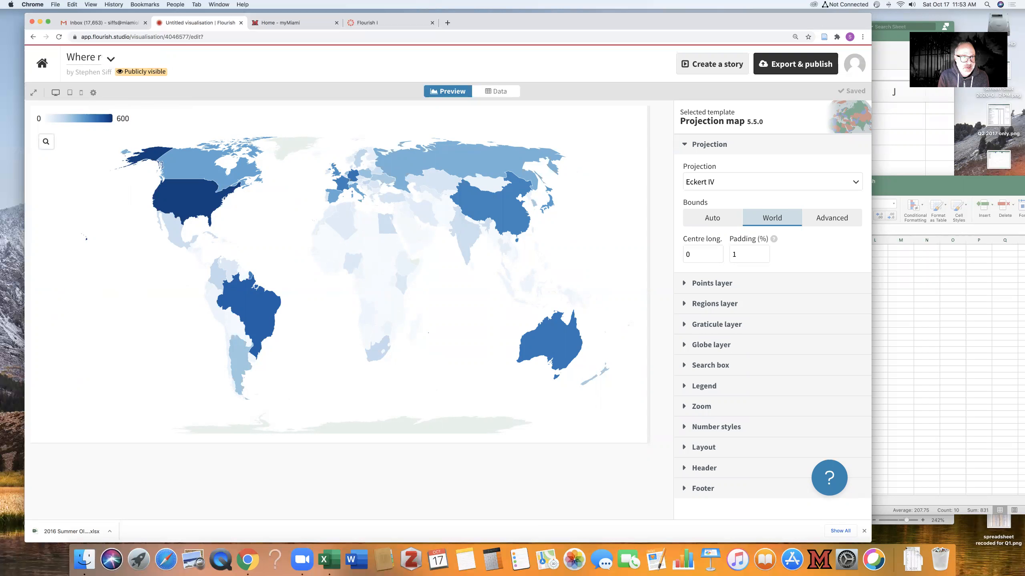
text( Olympi)
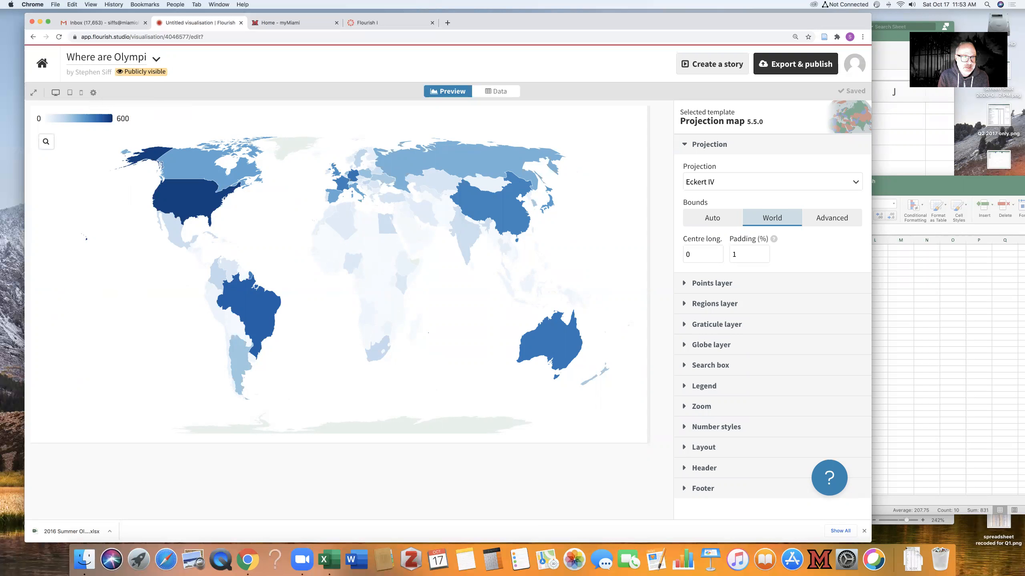
text(ans from?)
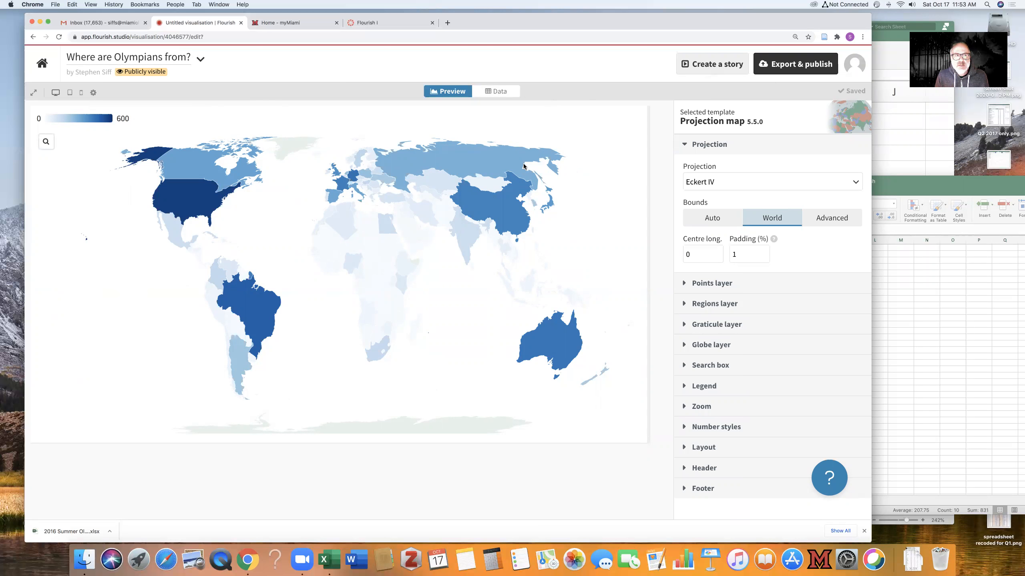
Step: Create a story from the Olympians map, staying on the page until the title change is saved
mouse_move(542, 153)
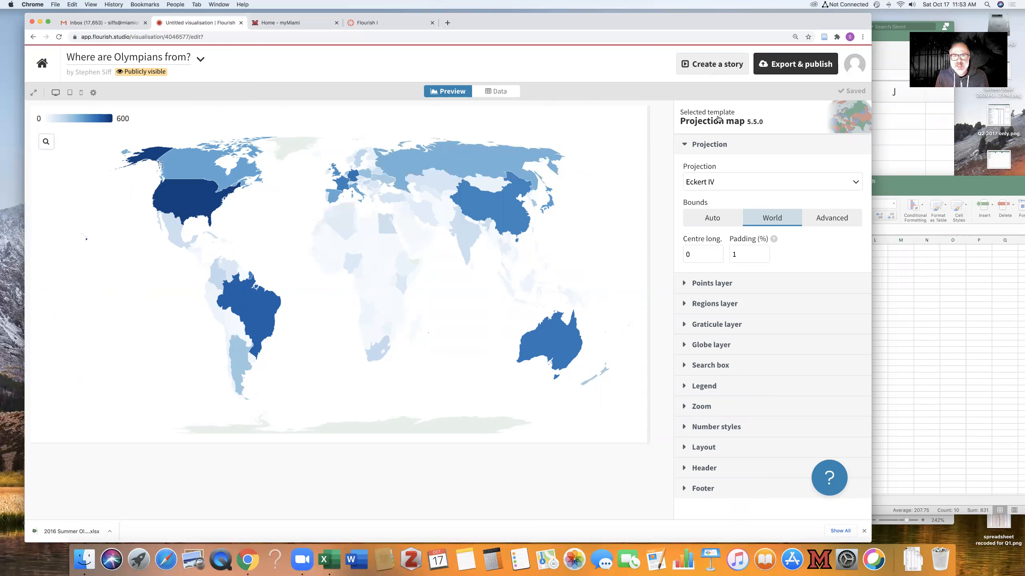
click(720, 73)
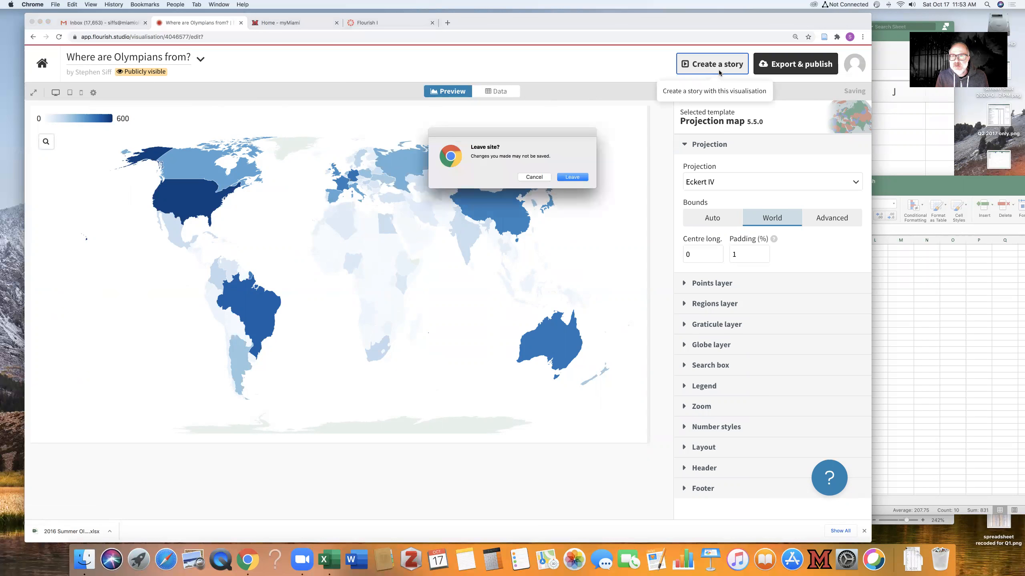
click(534, 177)
click(292, 63)
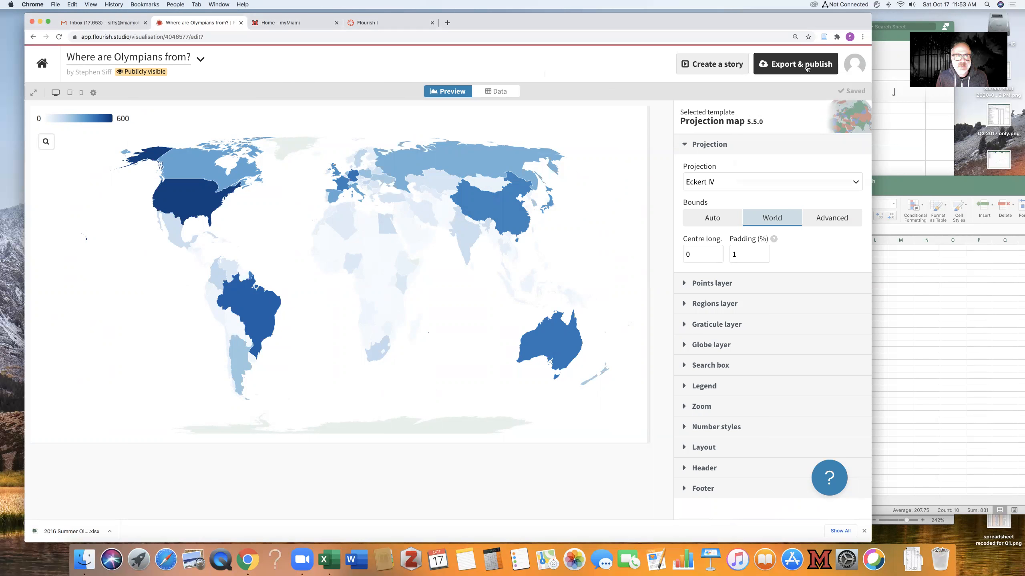
click(717, 71)
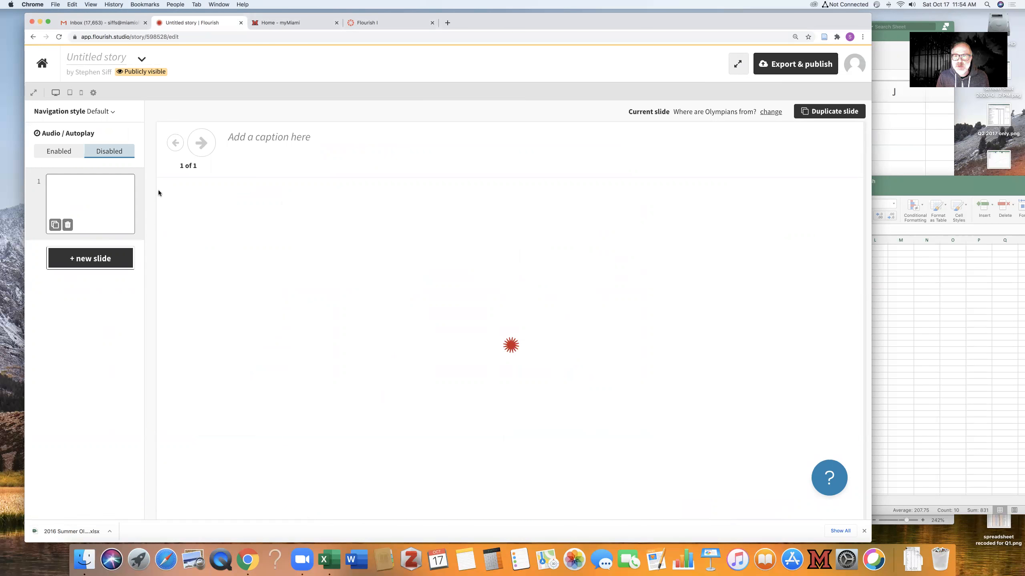
Step: Review the story's map slide and check the athlete popups for countries such as the United States, Afghanistan and China
scroll(223, 237, down, 3)
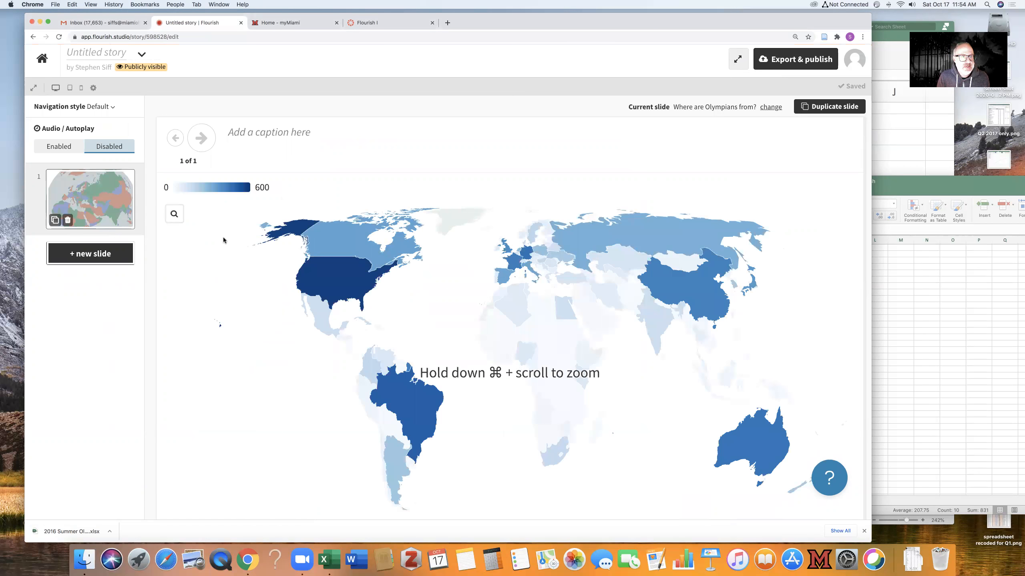
scroll(343, 232, down, 1)
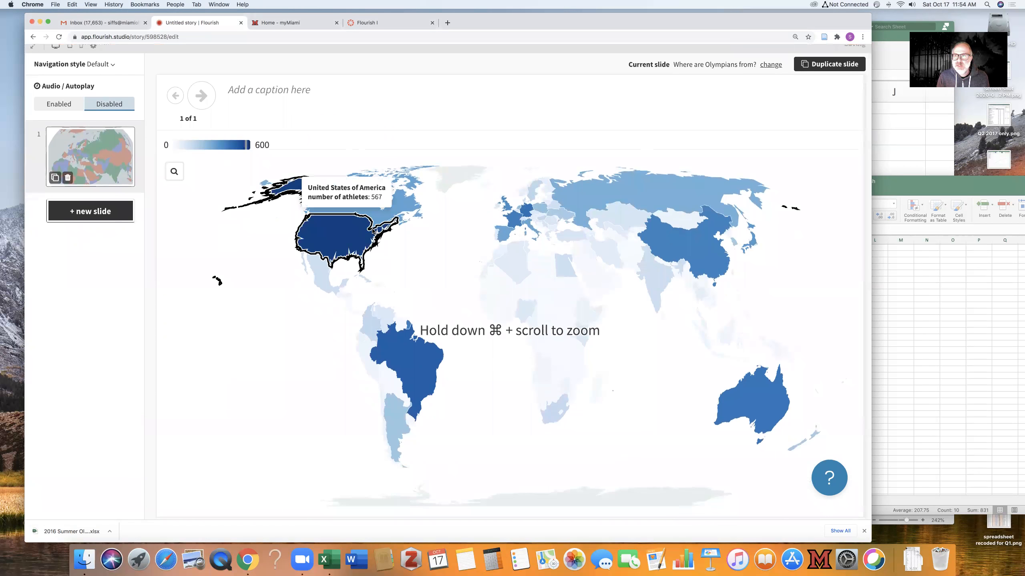
mouse_move(344, 232)
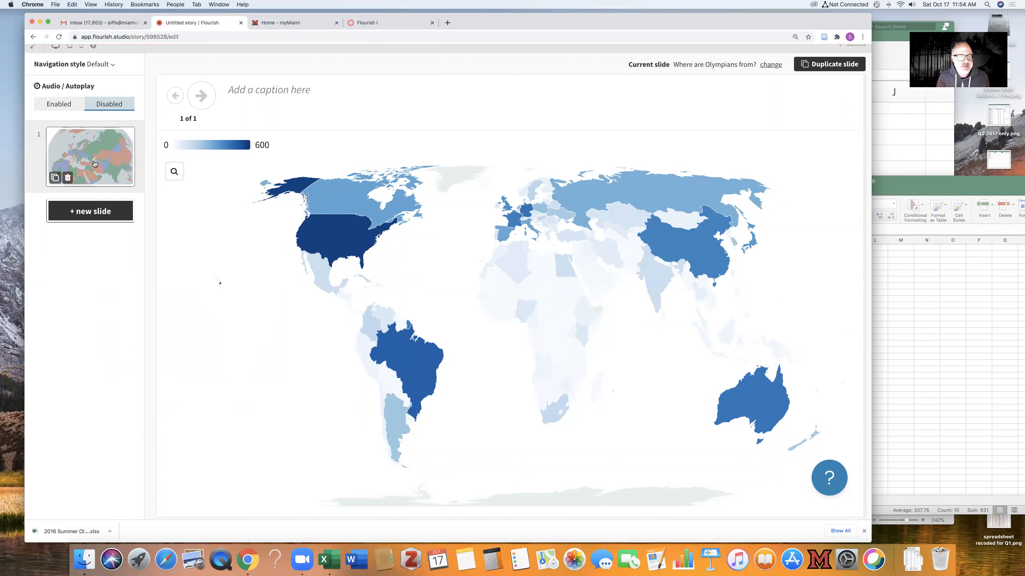
mouse_move(335, 250)
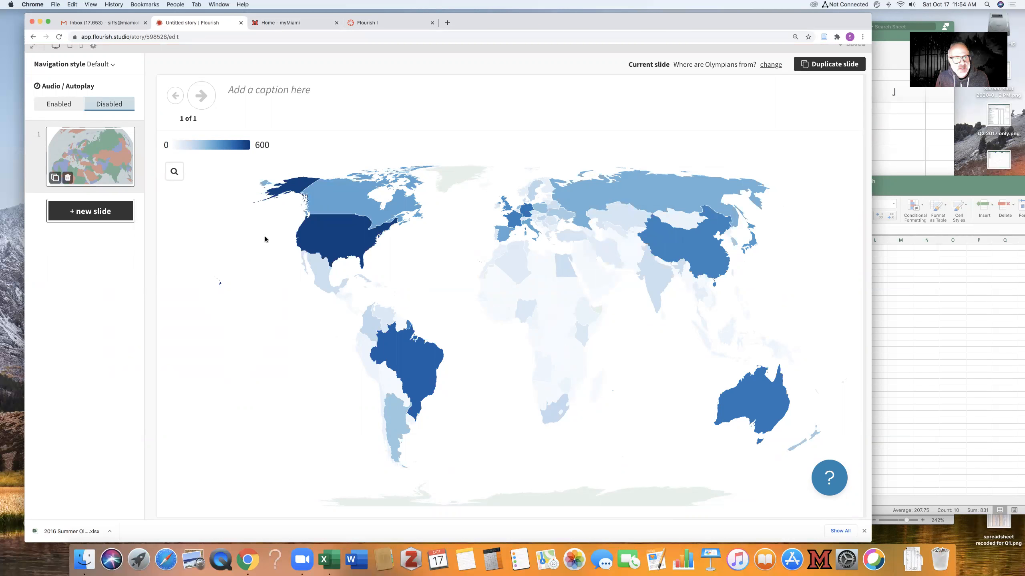
mouse_move(389, 223)
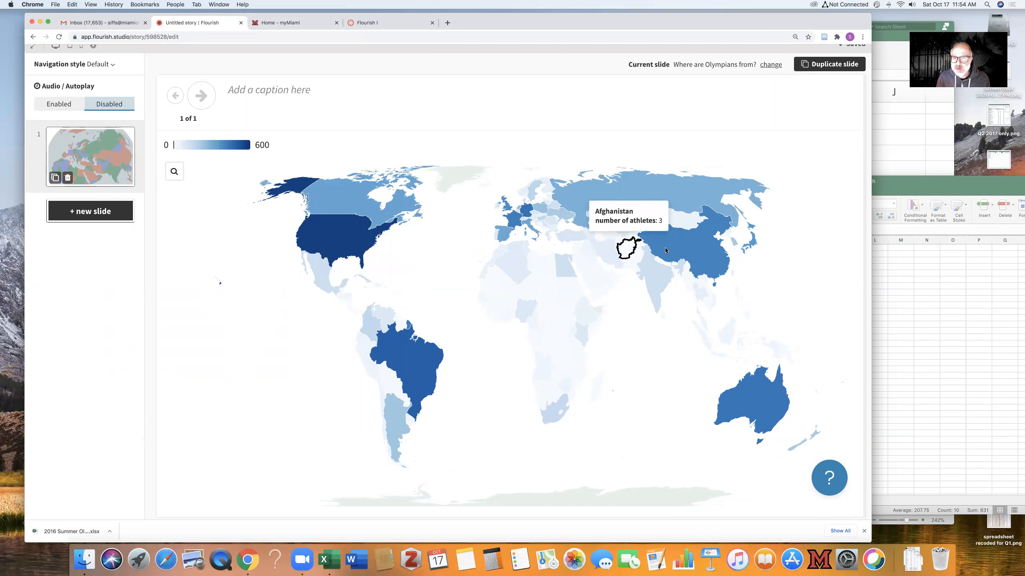
mouse_move(668, 242)
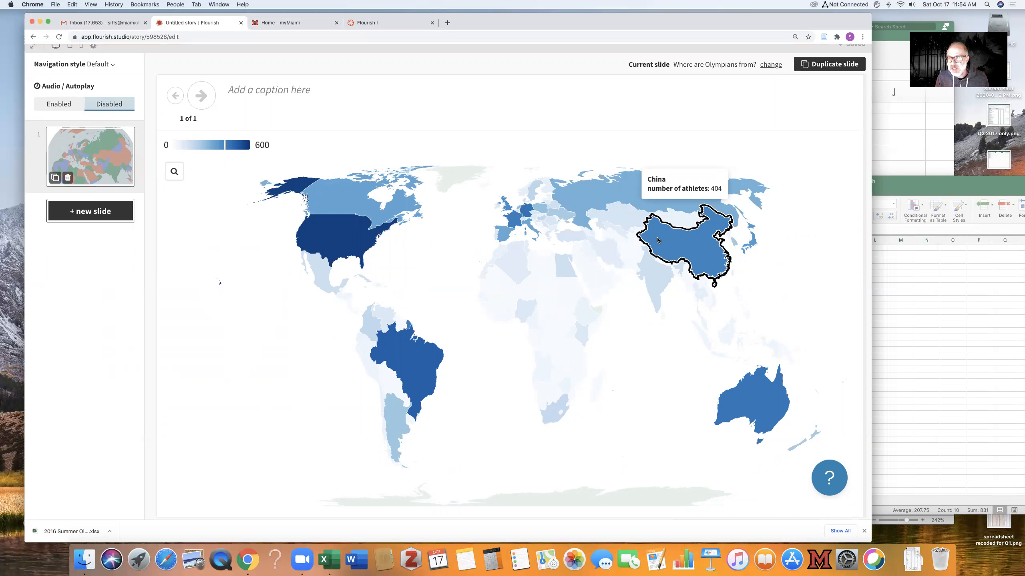